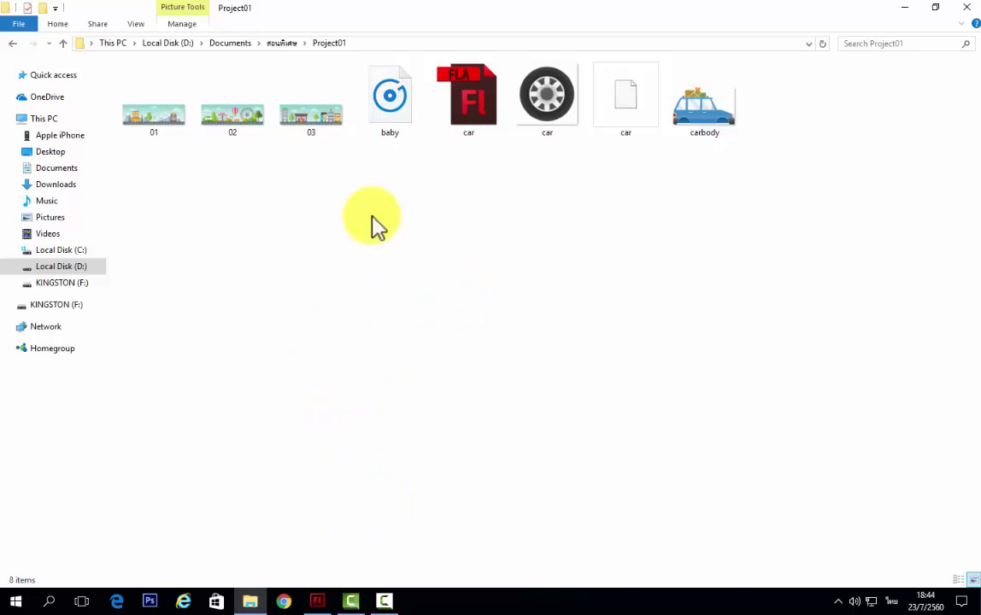
Step: Switch to Flash and enter a stage size of 1000 px wide by 320 px high in the document settings
click(623, 127)
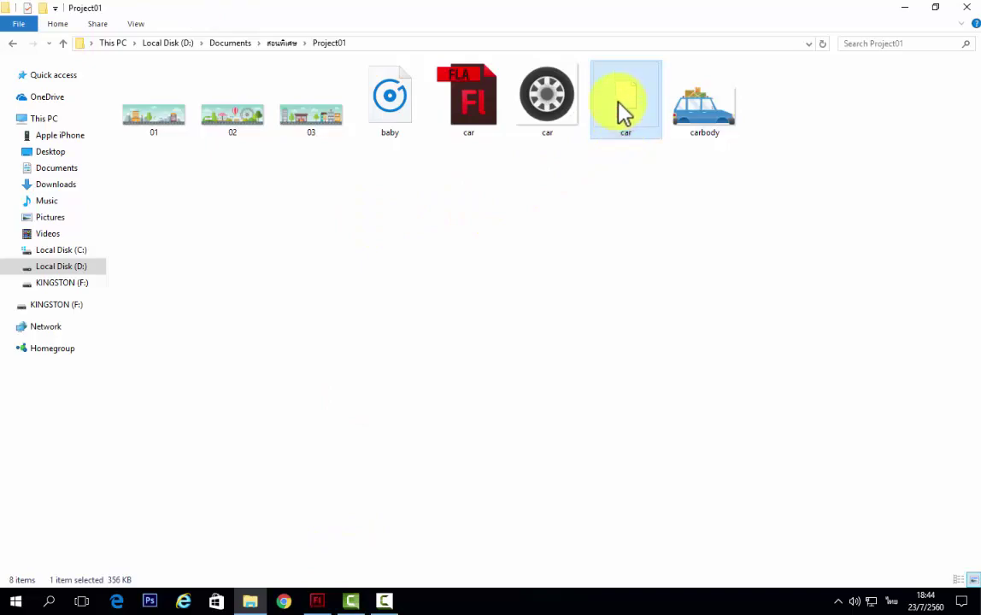
click(316, 601)
right_click(338, 224)
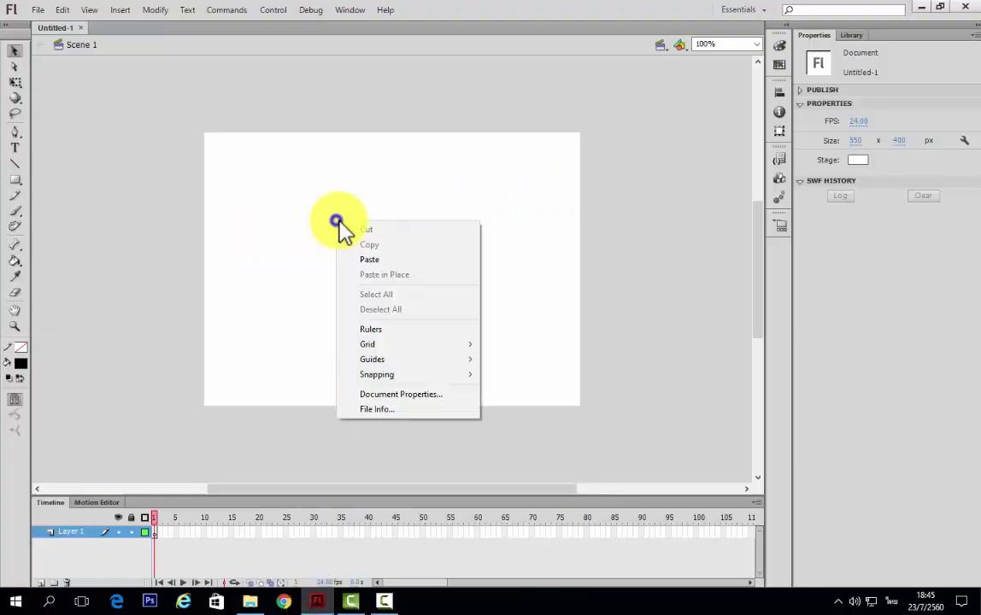
click(385, 396)
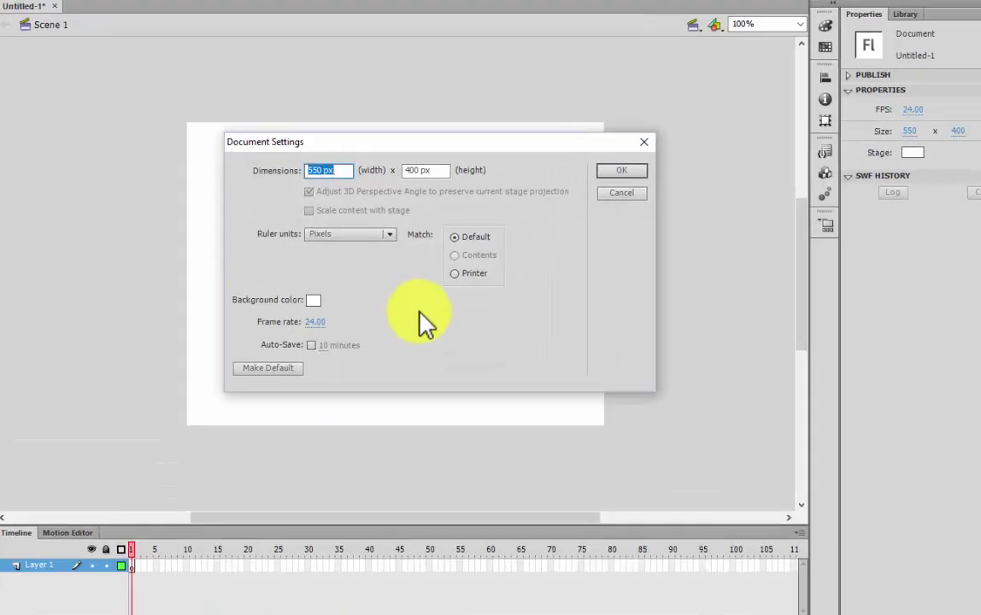
text(1000)
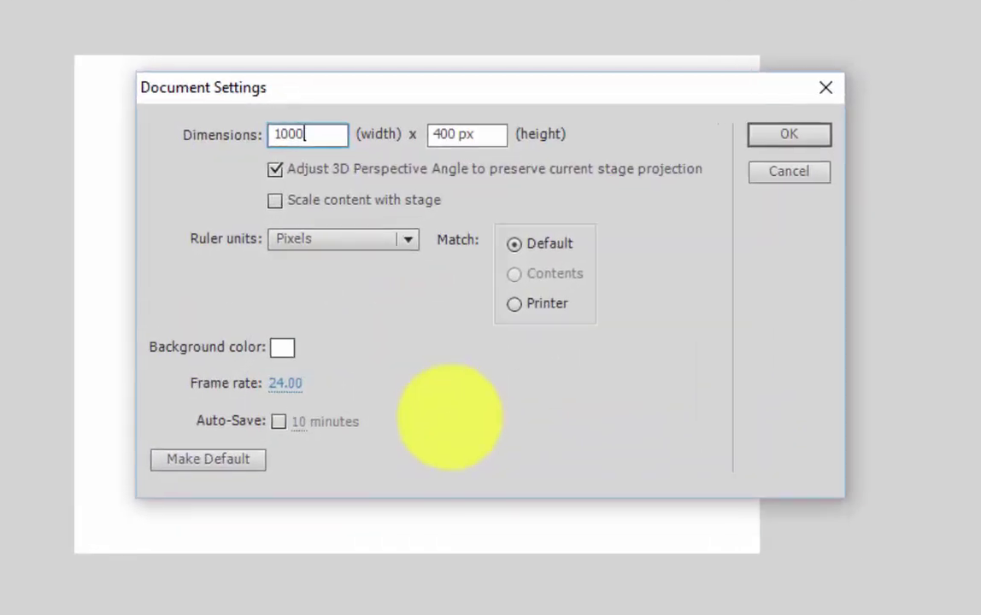
click(487, 134)
text(3)
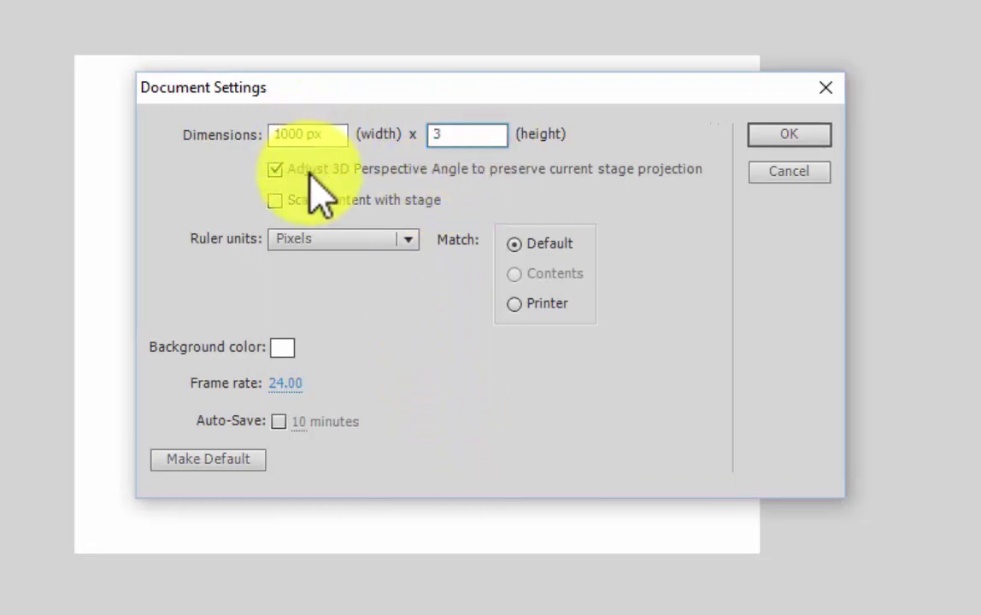
text(20)
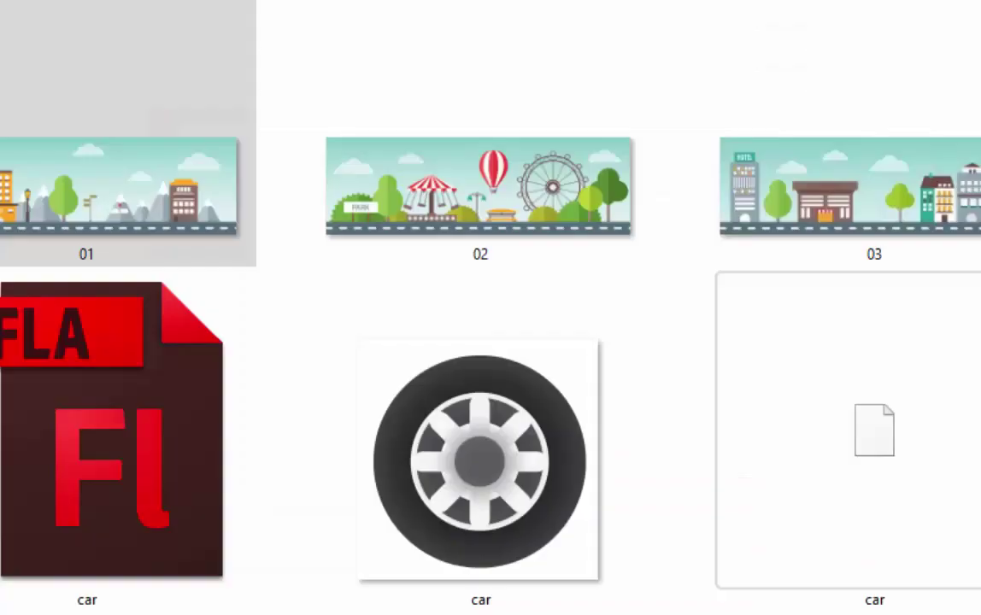
Step: Check the pixel dimensions of the background image 01 in its file properties
click(147, 232)
right_click(132, 196)
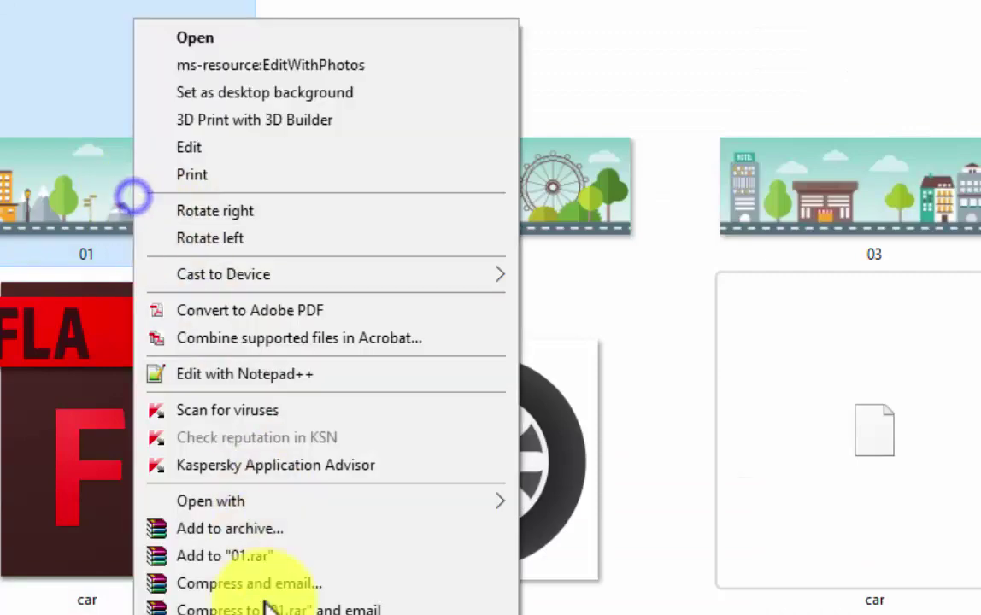
click(205, 614)
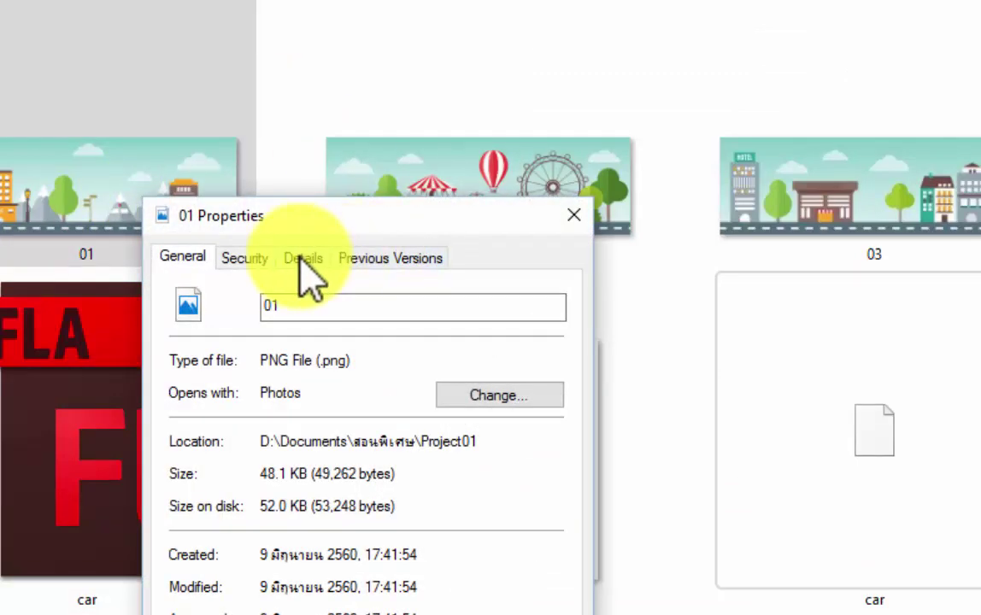
click(358, 259)
click(311, 258)
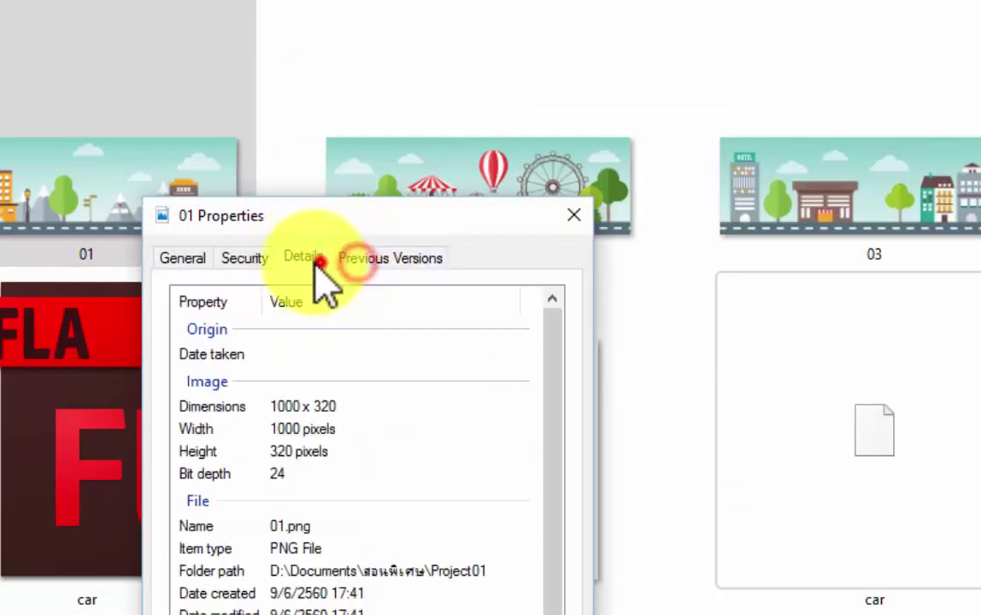
click(570, 218)
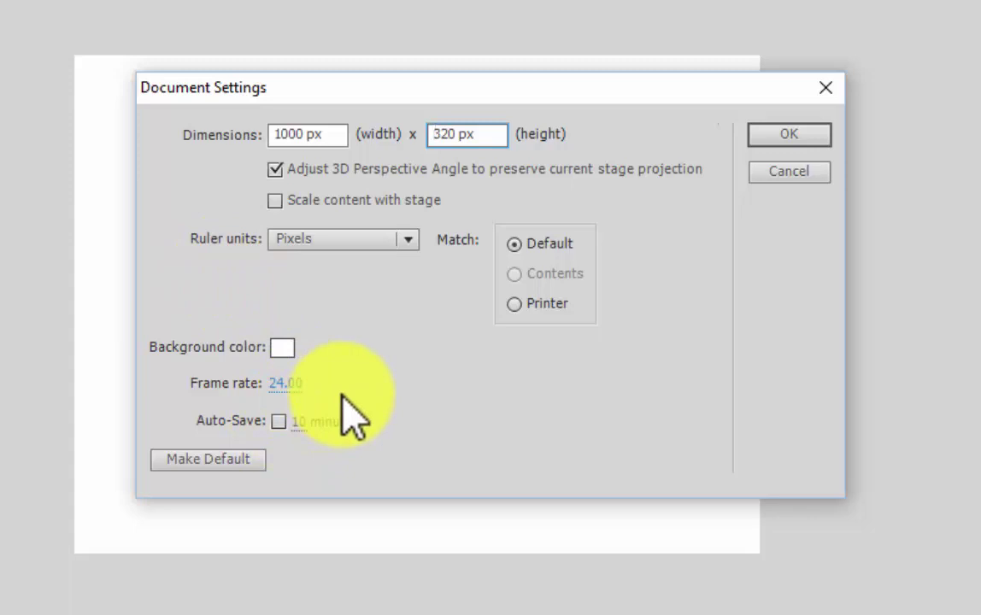
Step: Apply the 1000 x 320 px document settings to the stage
click(795, 137)
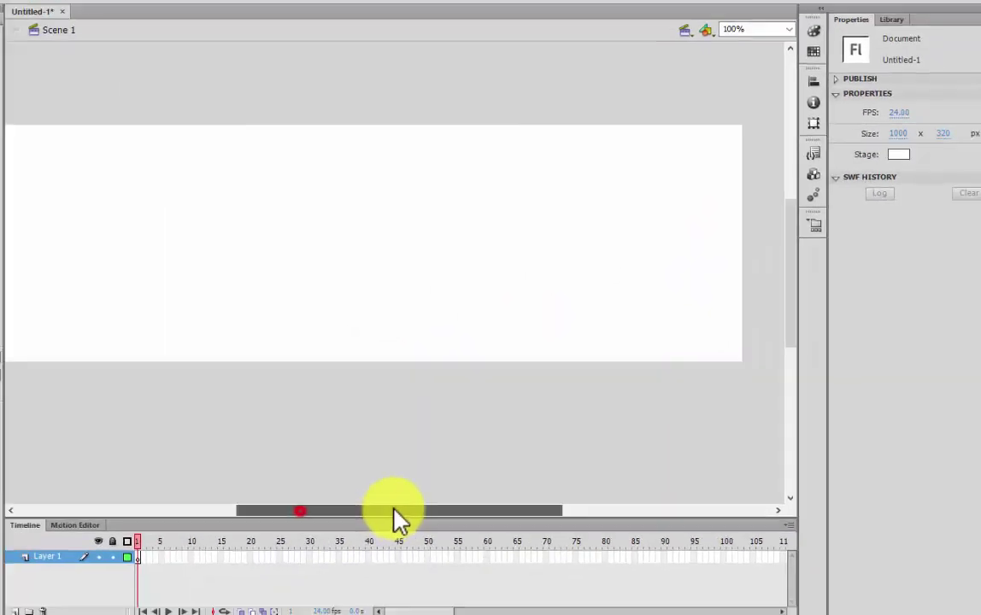
drag(348, 510, 363, 509)
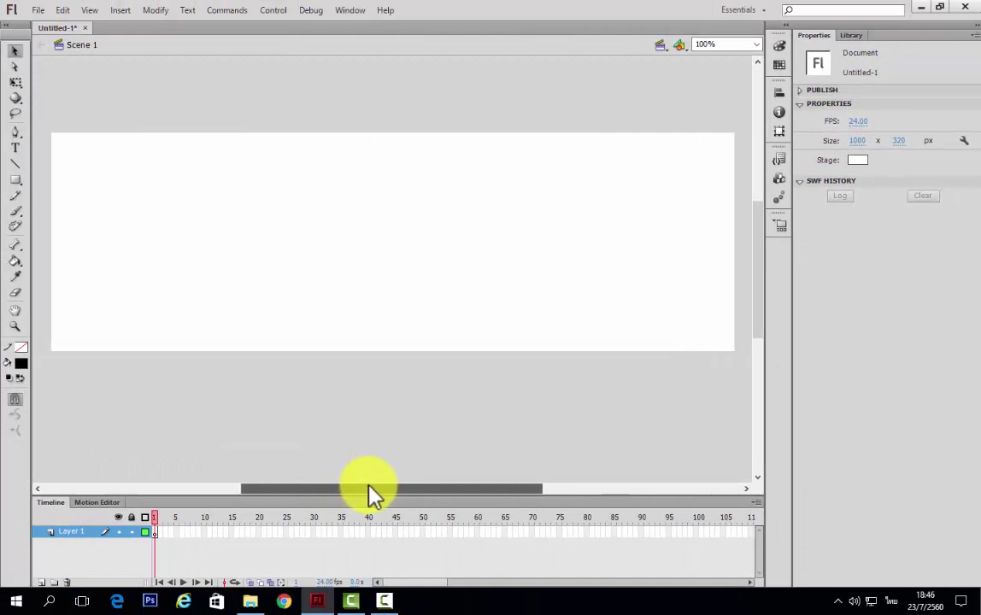
Step: Import the images 01, 02, 03, car (the wheel) and carbody from the Project01 folder into the library
click(851, 36)
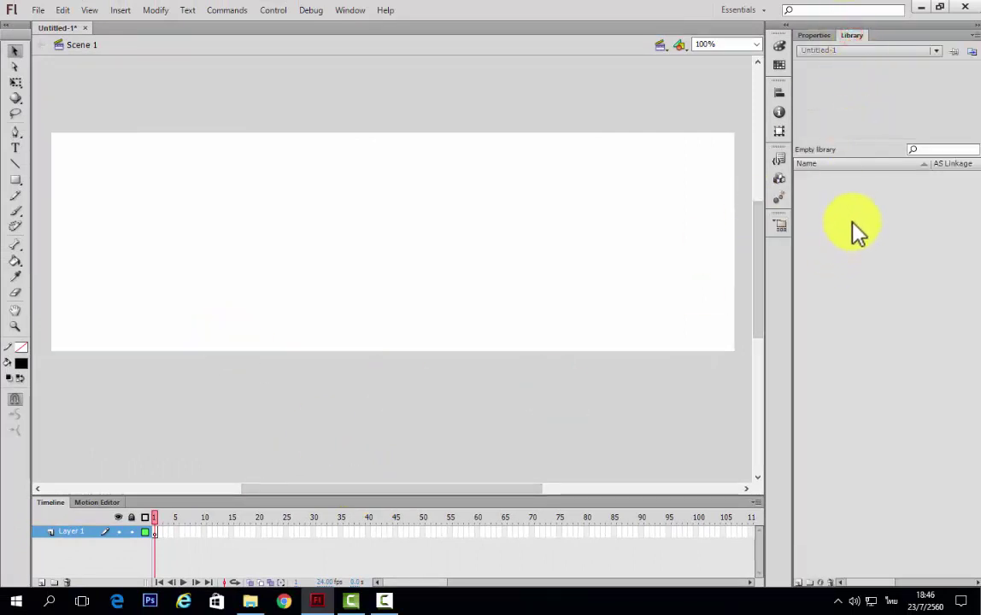
click(35, 10)
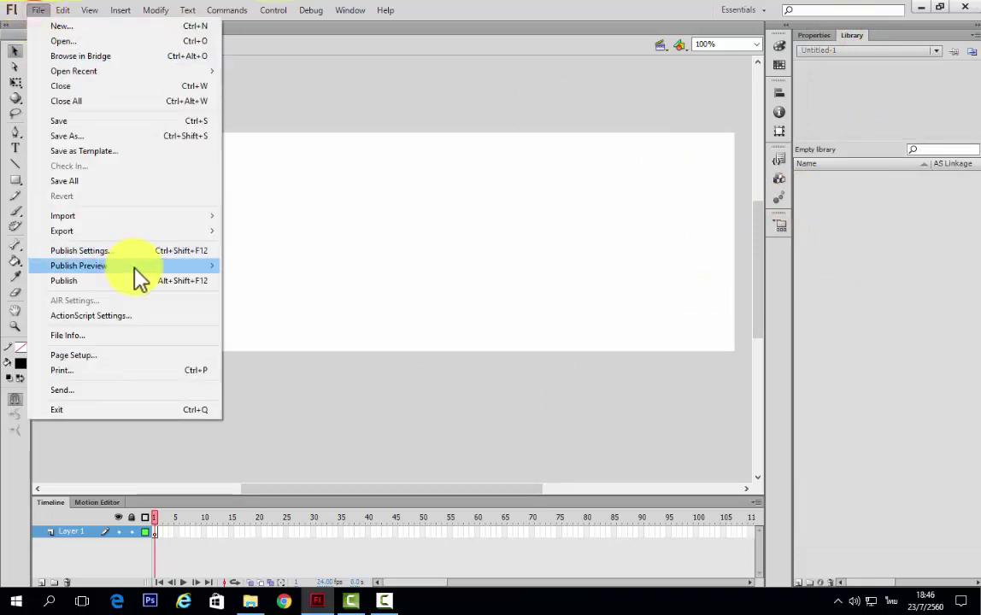
click(134, 216)
click(275, 231)
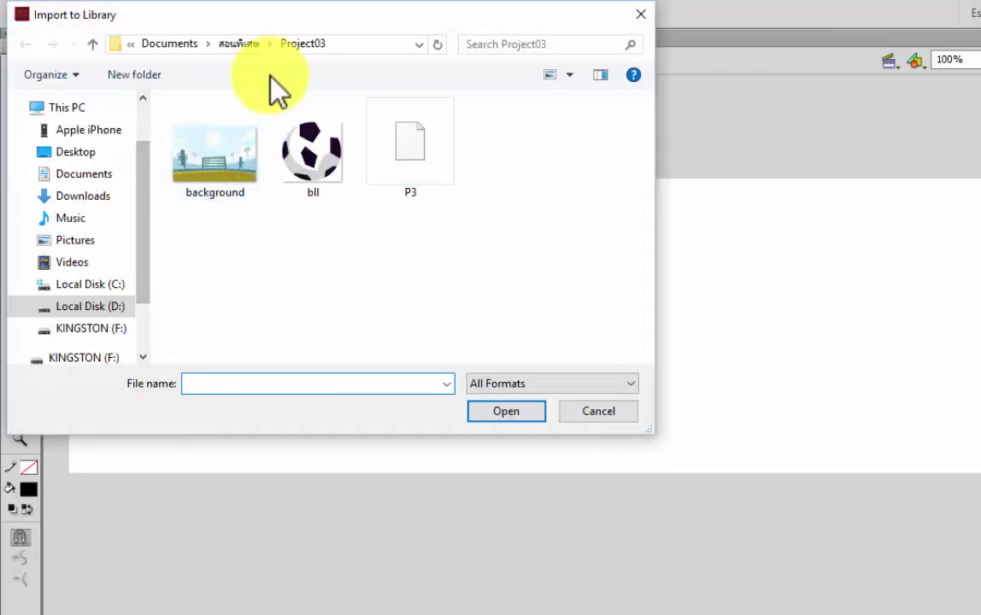
click(238, 44)
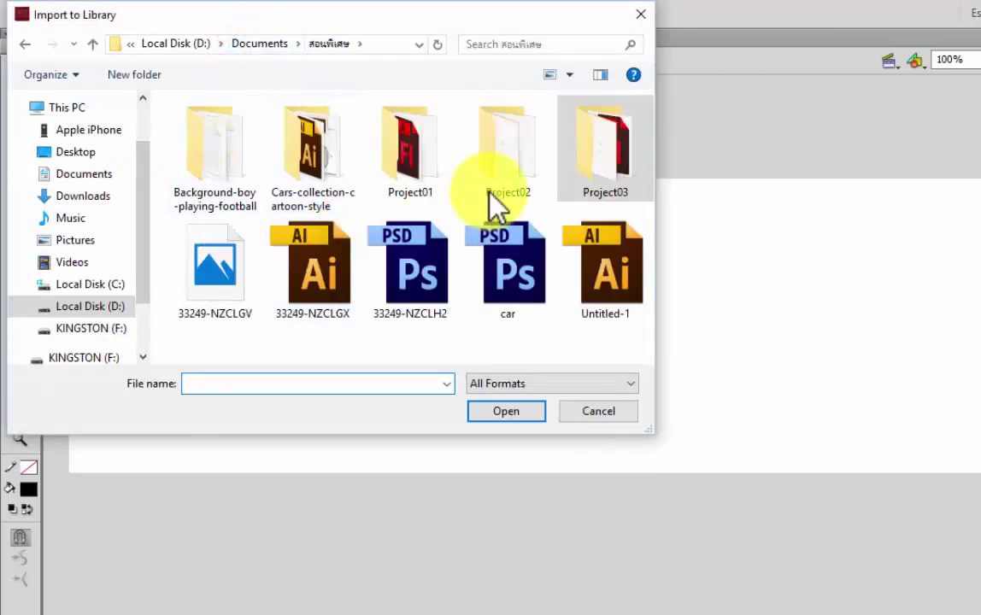
double_click(411, 171)
click(223, 175)
ctrl+click(295, 179)
ctrl+click(419, 179)
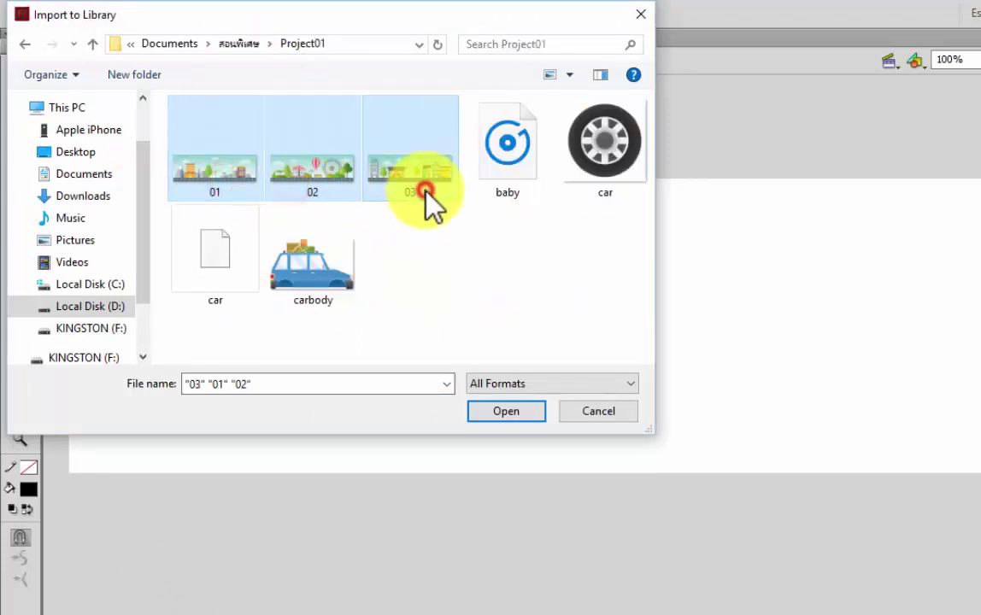
ctrl+click(612, 171)
ctrl+click(338, 282)
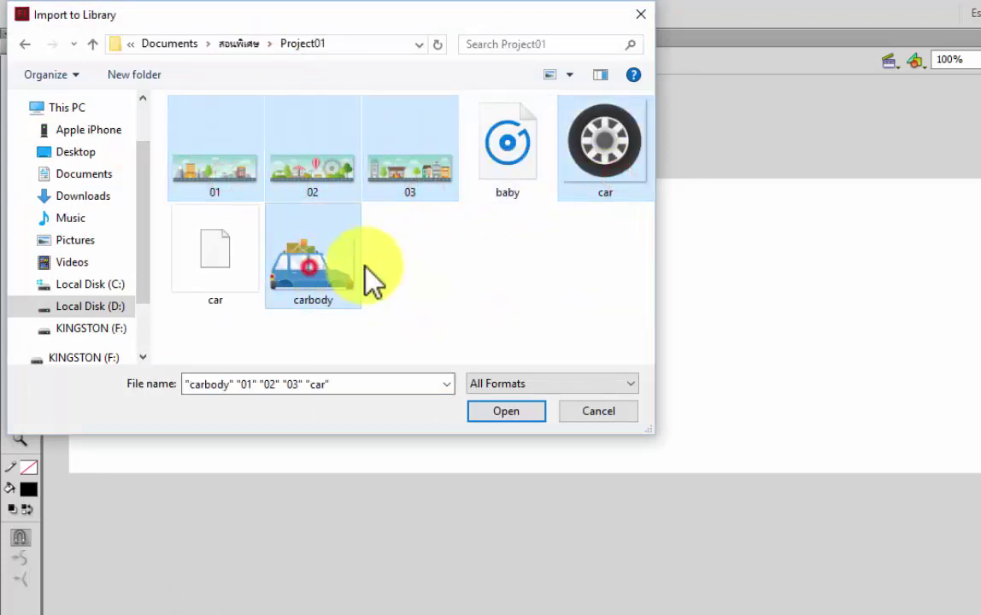
click(500, 413)
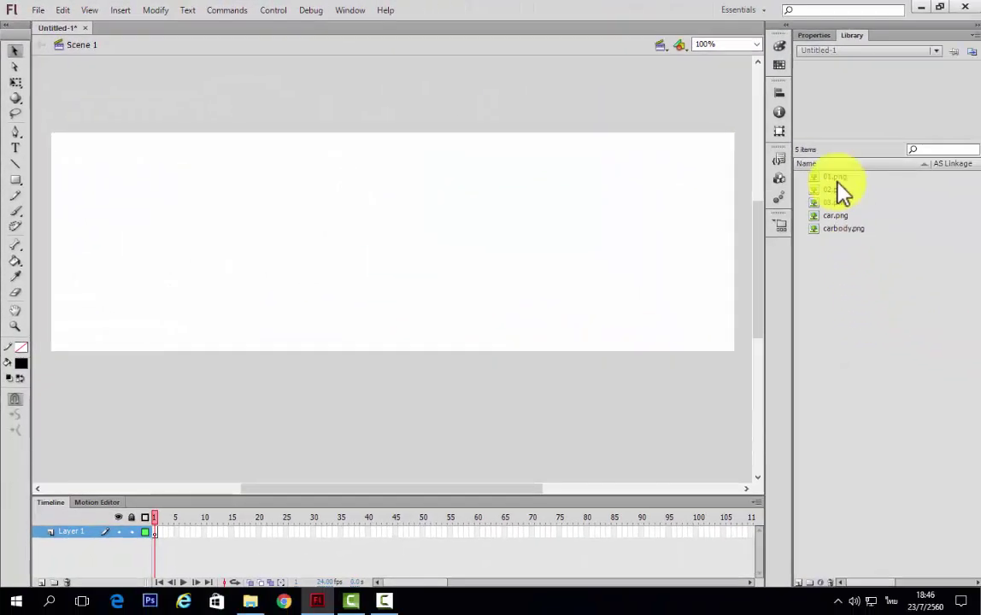
Step: Place the 01.png background image from the library onto the stage
click(838, 179)
mouse_move(475, 489)
mouse_down()
mouse_move(453, 502)
mouse_move(465, 490)
mouse_up()
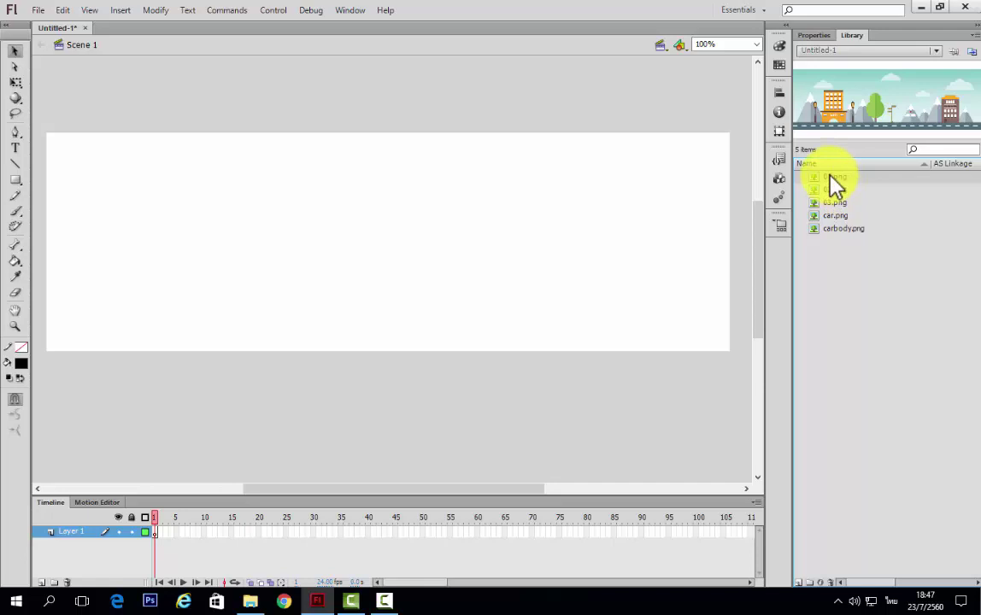
drag(828, 177, 395, 247)
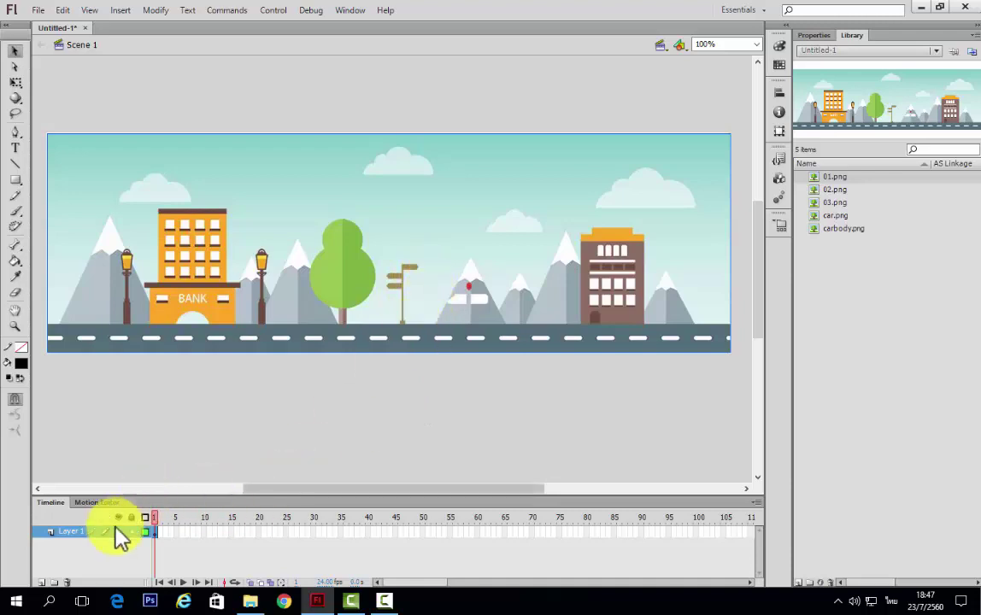
Step: Rename Layer 1 as background
double_click(71, 534)
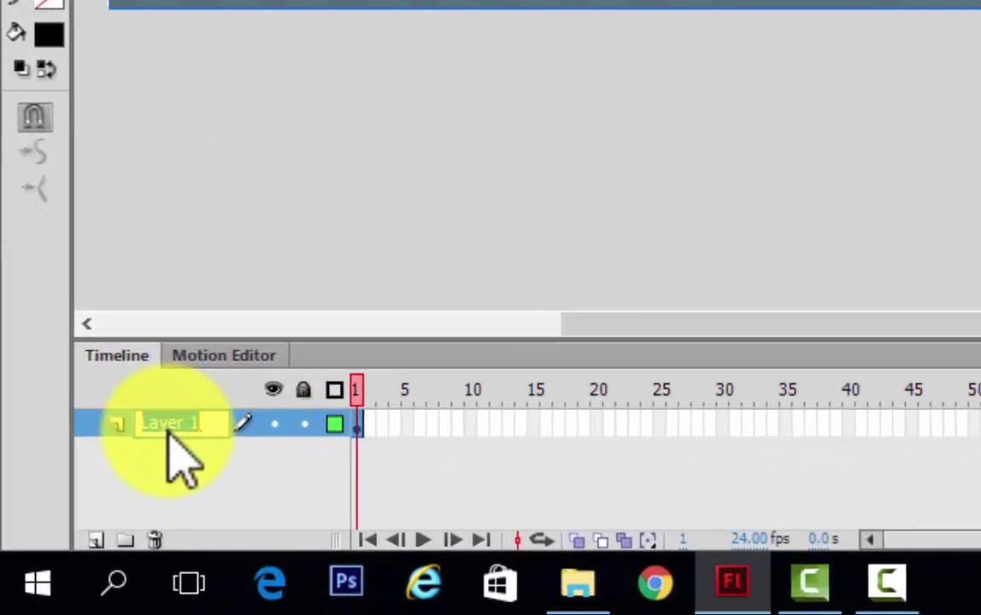
key(BackSpace)
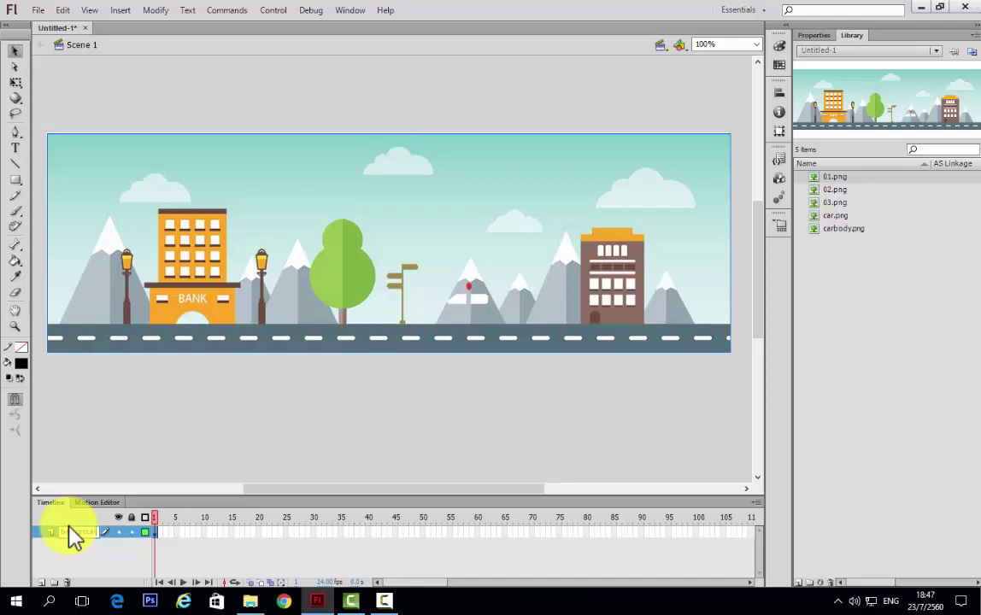
key(Return)
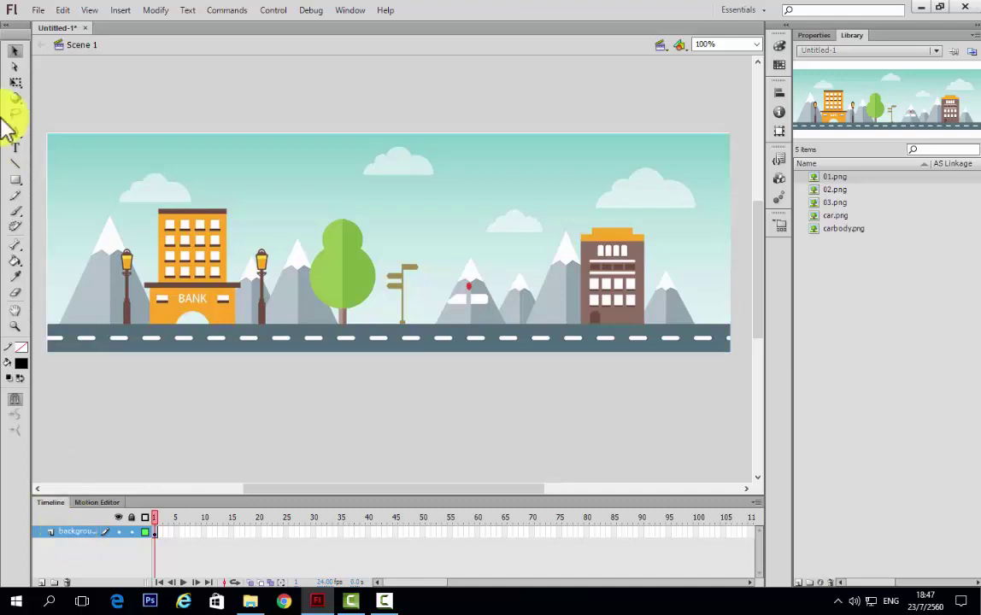
Step: Set the position of the 01.png bitmap on the stage to X 0 and Y 0
click(303, 274)
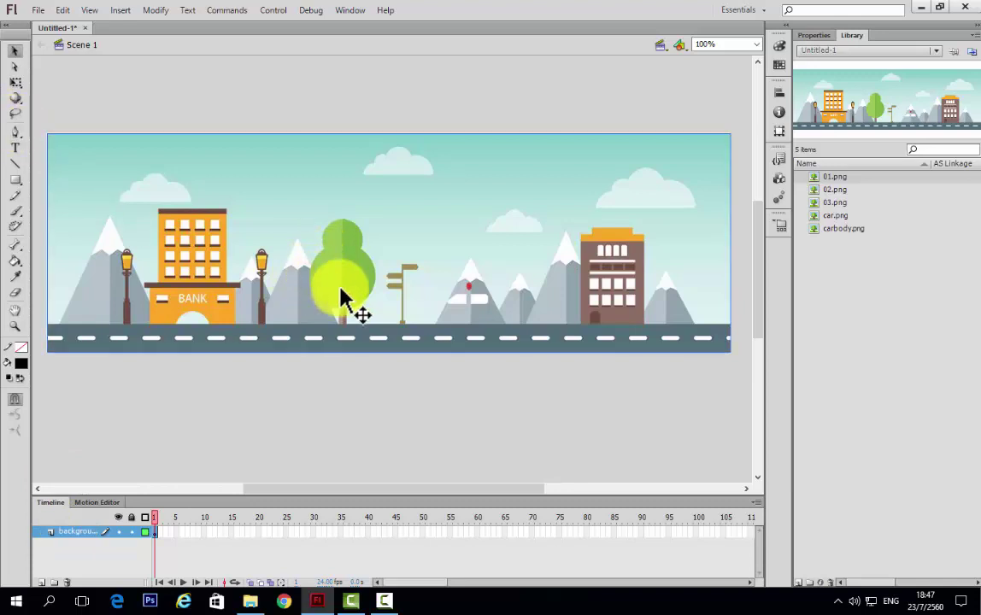
click(813, 35)
click(518, 275)
drag(500, 278, 524, 310)
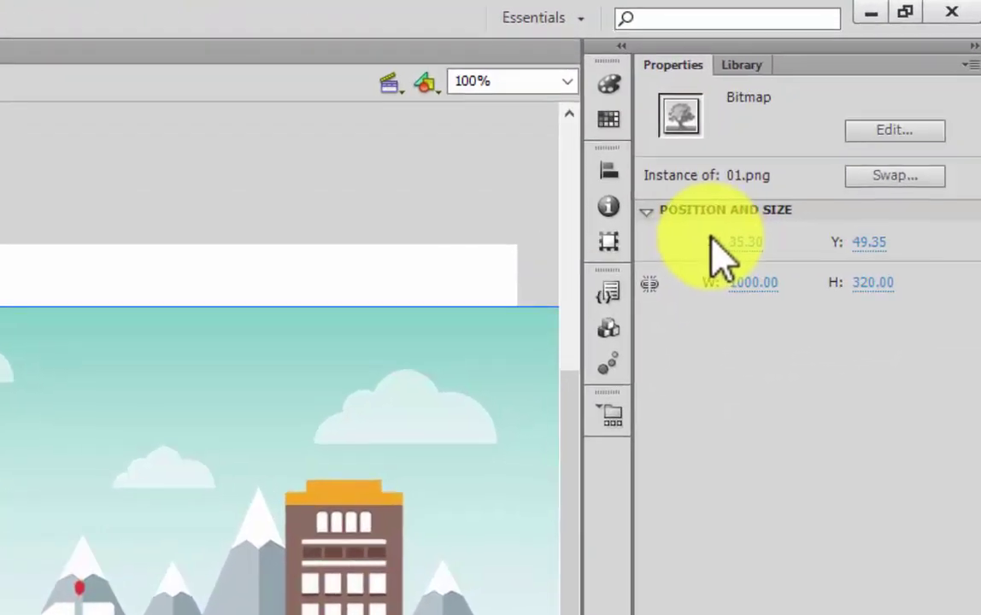
click(791, 200)
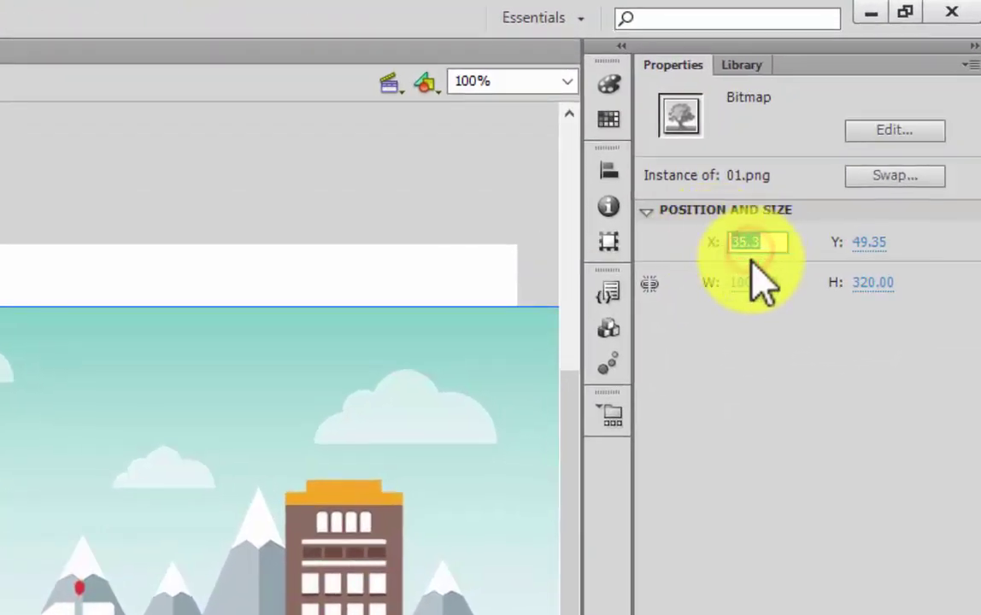
text(0)
click(865, 243)
text(0)
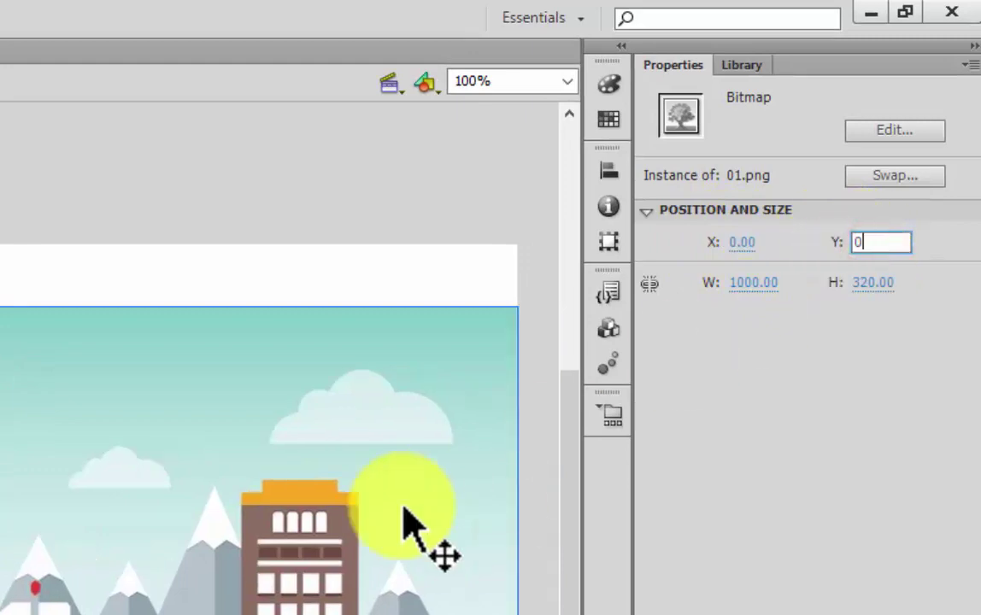
key(Return)
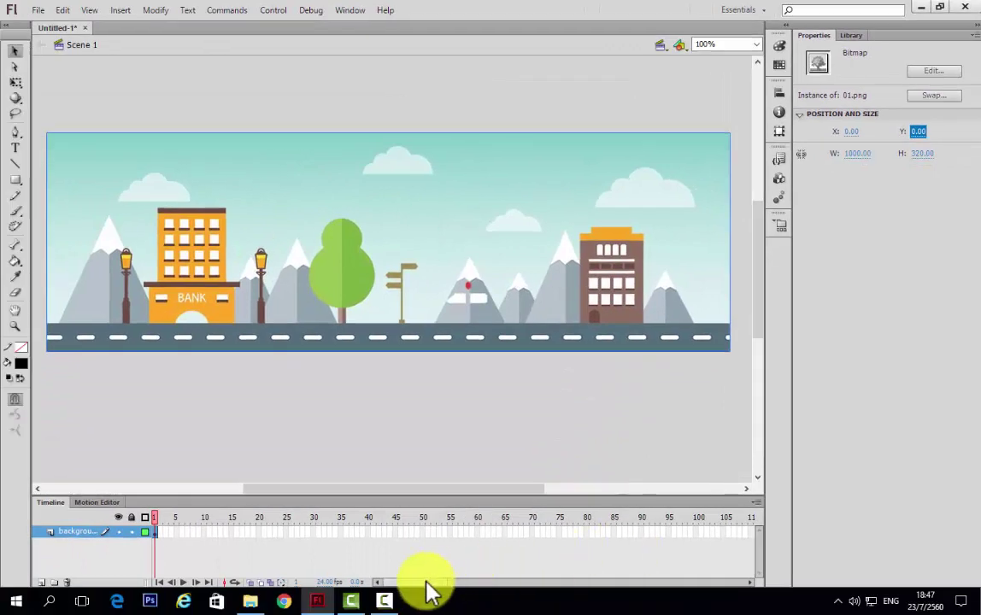
Step: Insert a keyframe at frame 100 of the background layer
drag(430, 590, 442, 595)
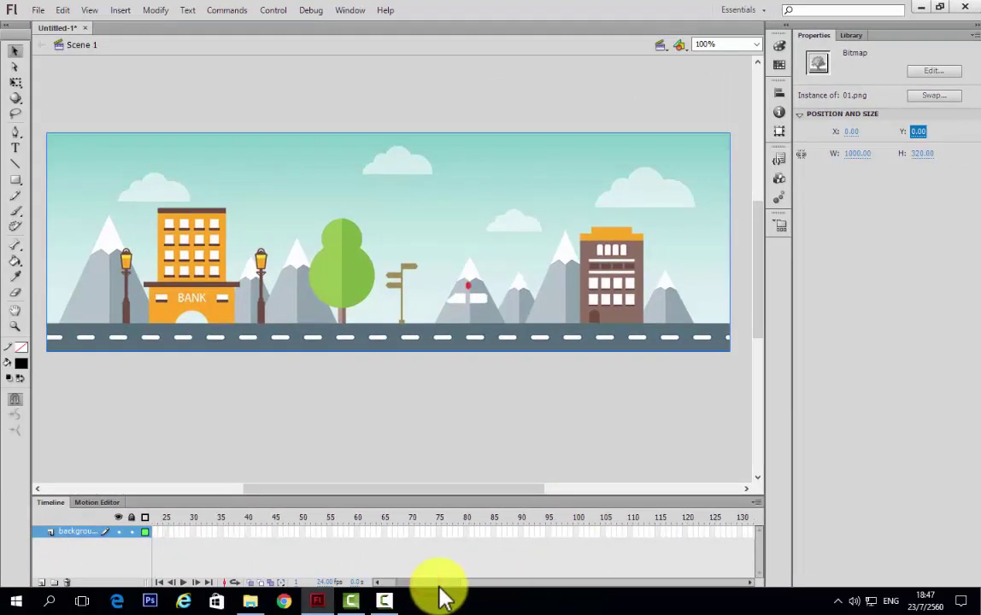
click(577, 534)
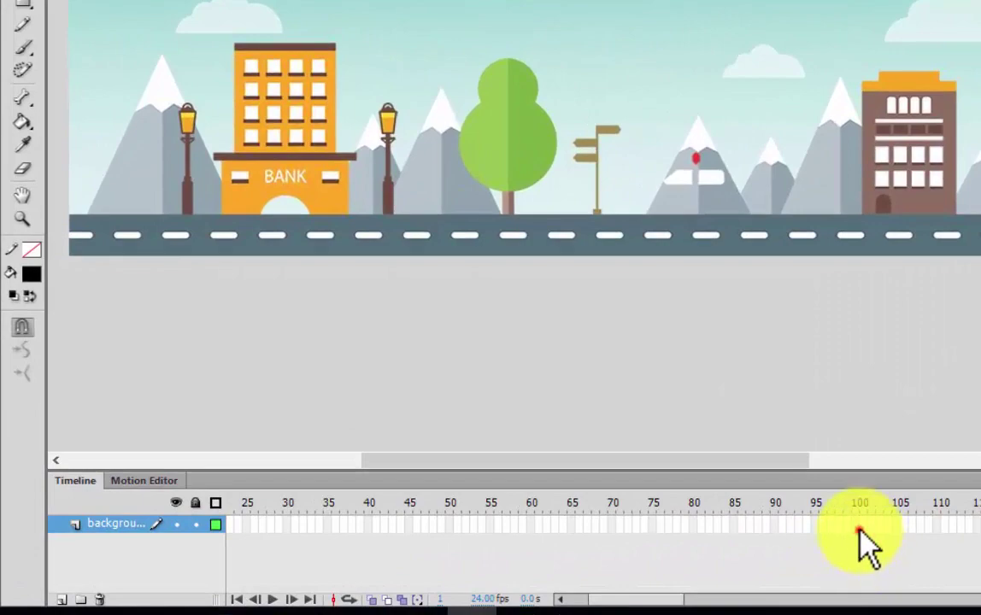
click(857, 524)
right_click(859, 525)
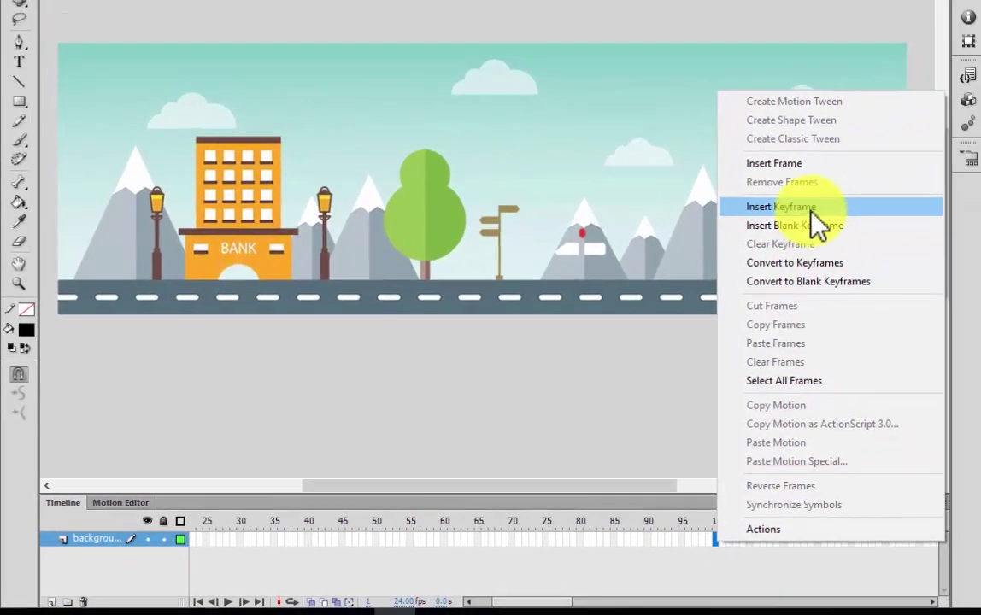
click(811, 207)
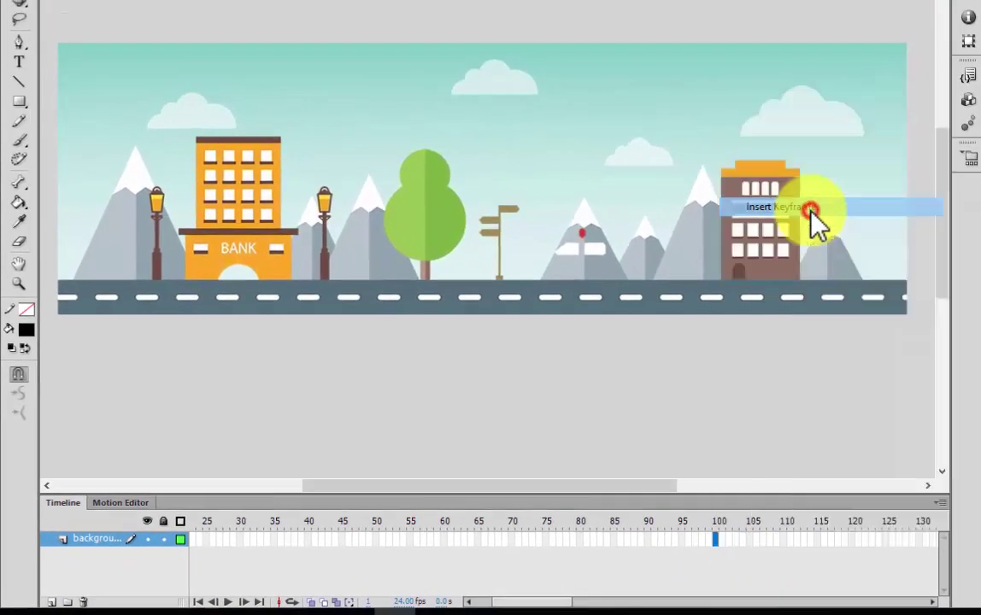
Step: Insert a frame at frame 101 of the background layer
click(722, 541)
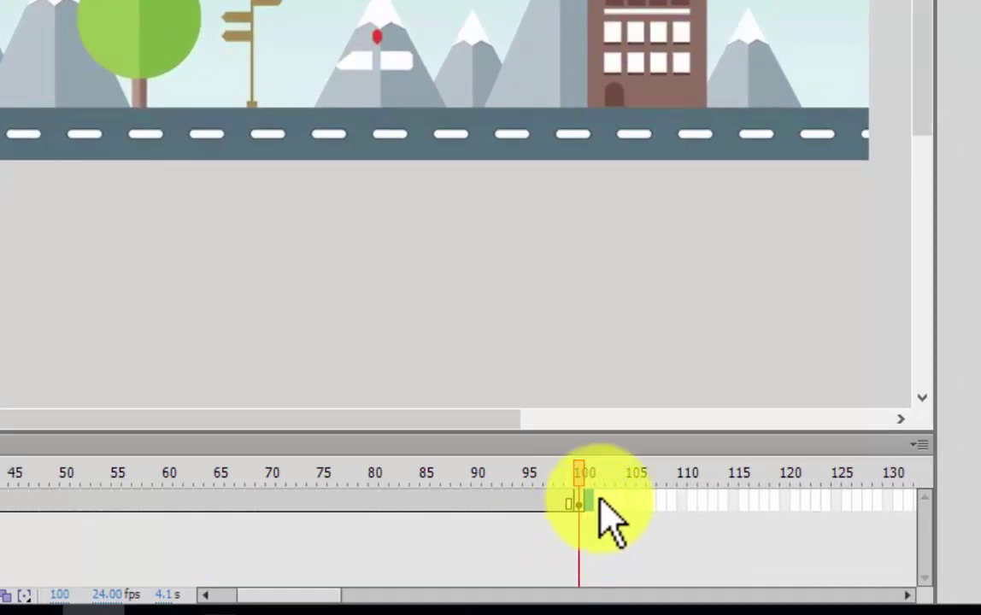
right_click(597, 502)
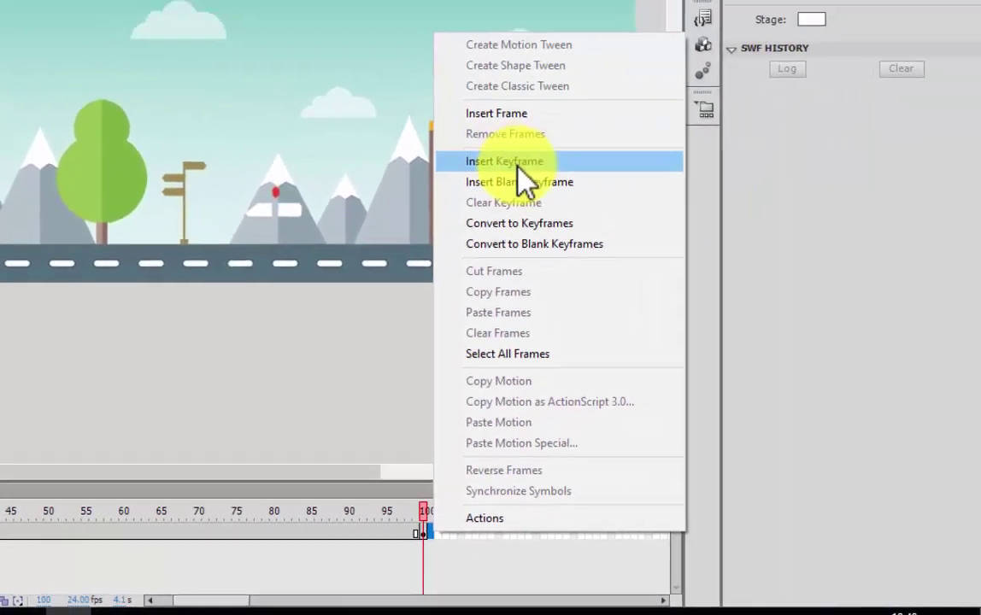
click(521, 162)
click(416, 559)
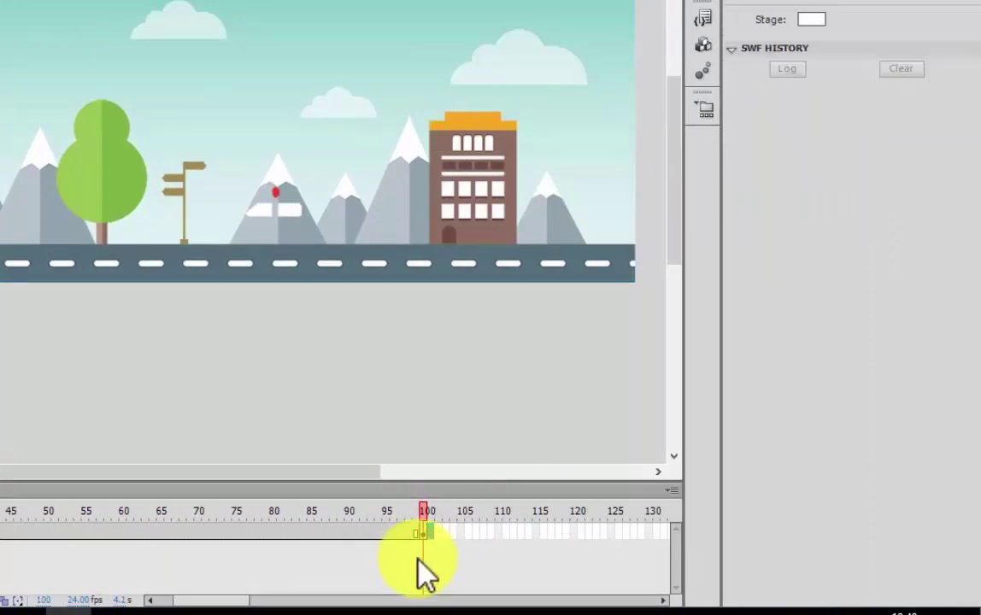
right_click(433, 533)
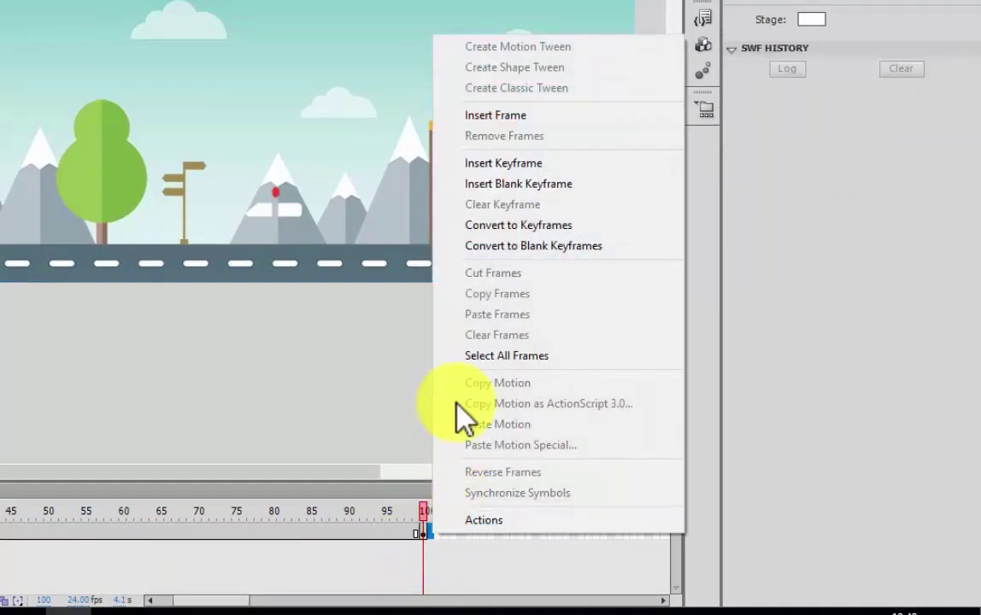
click(503, 117)
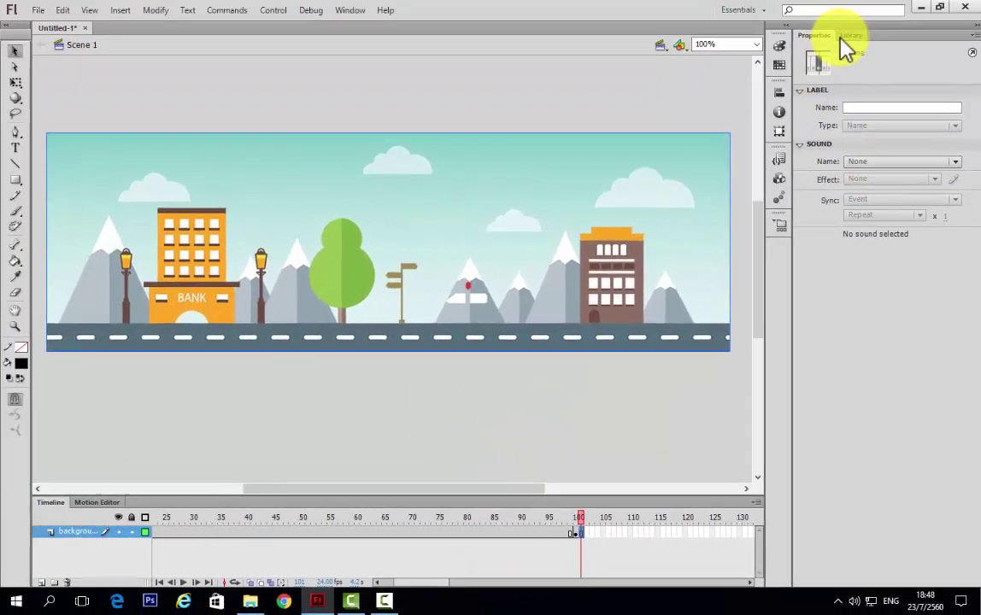
click(846, 36)
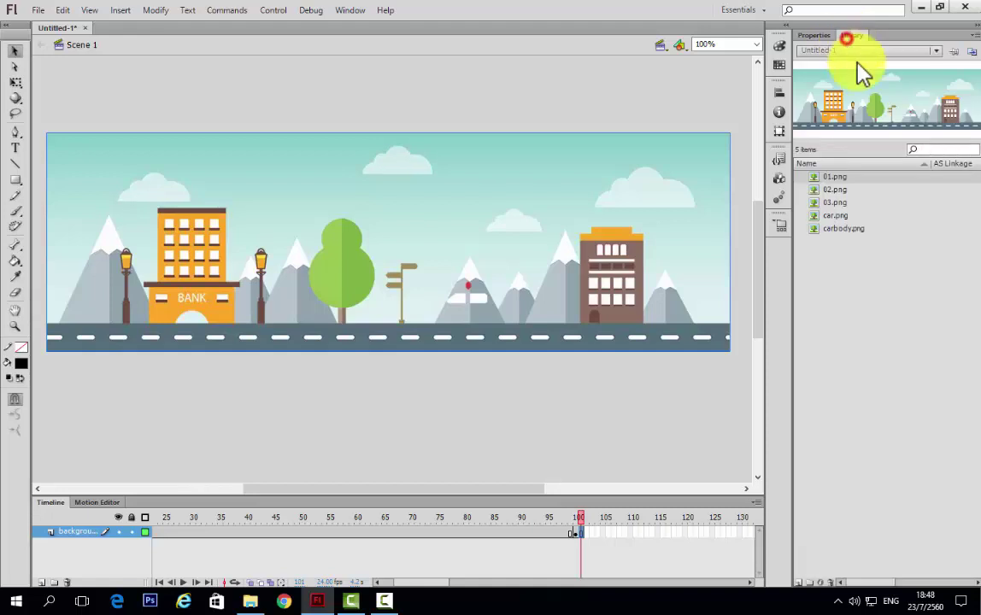
click(843, 189)
drag(833, 205, 549, 297)
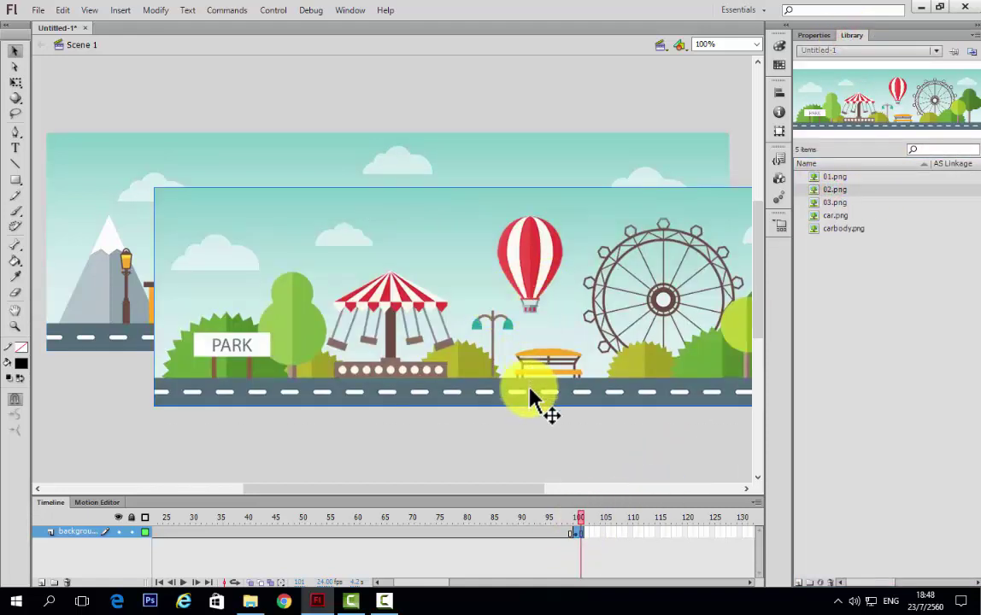
key(ctrl+z)
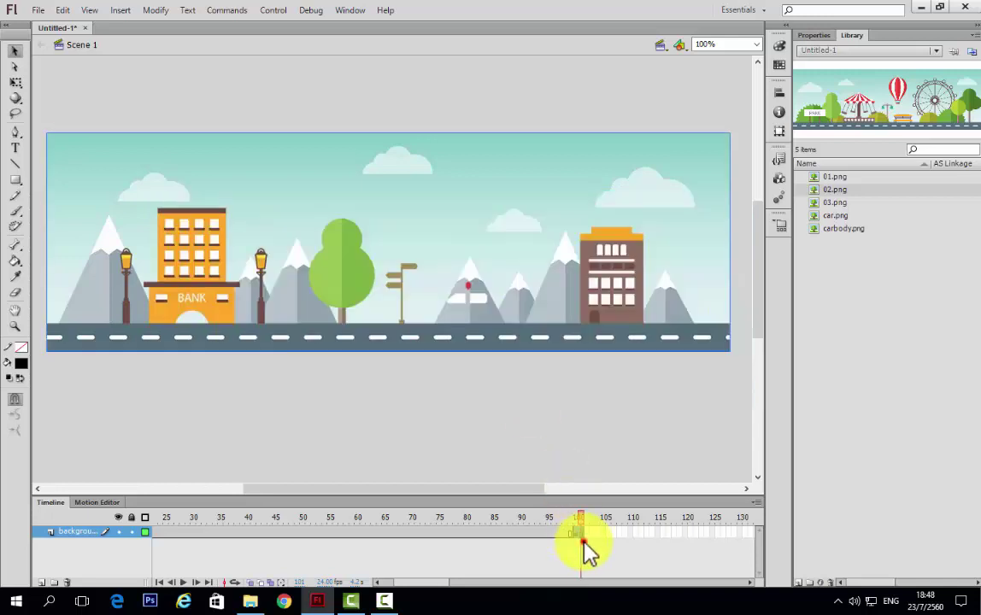
Step: Place 02.png from the library onto the stage at frame 101 and set its position to X 0 and Y 0
click(581, 534)
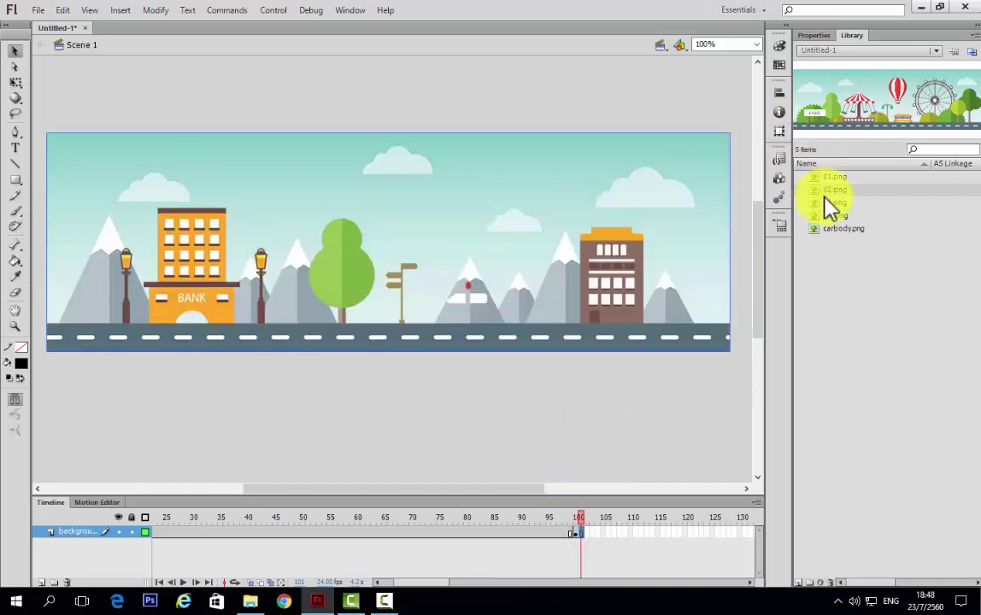
drag(826, 196, 393, 282)
click(812, 36)
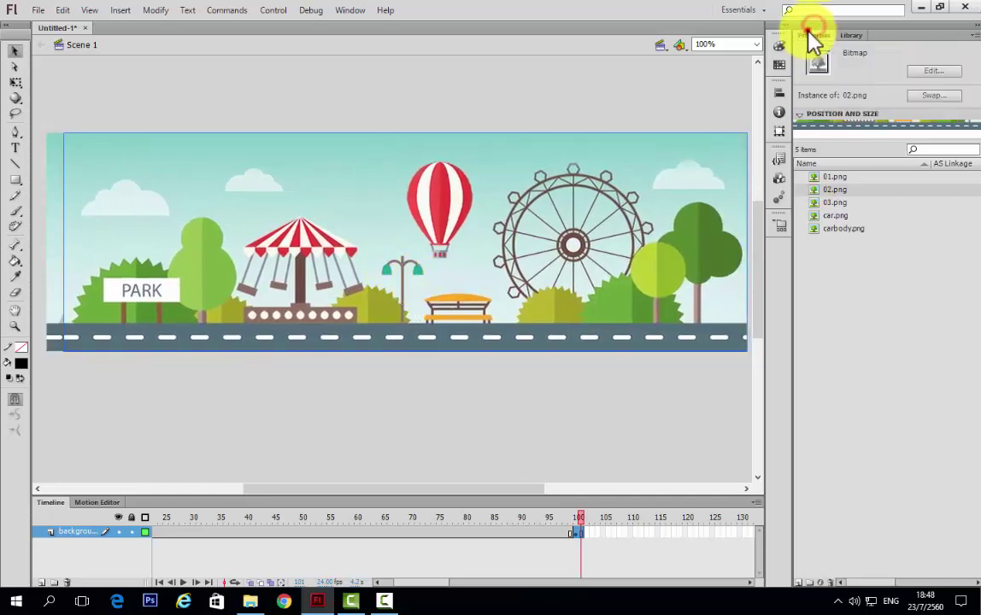
click(852, 132)
text(0)
key(Return)
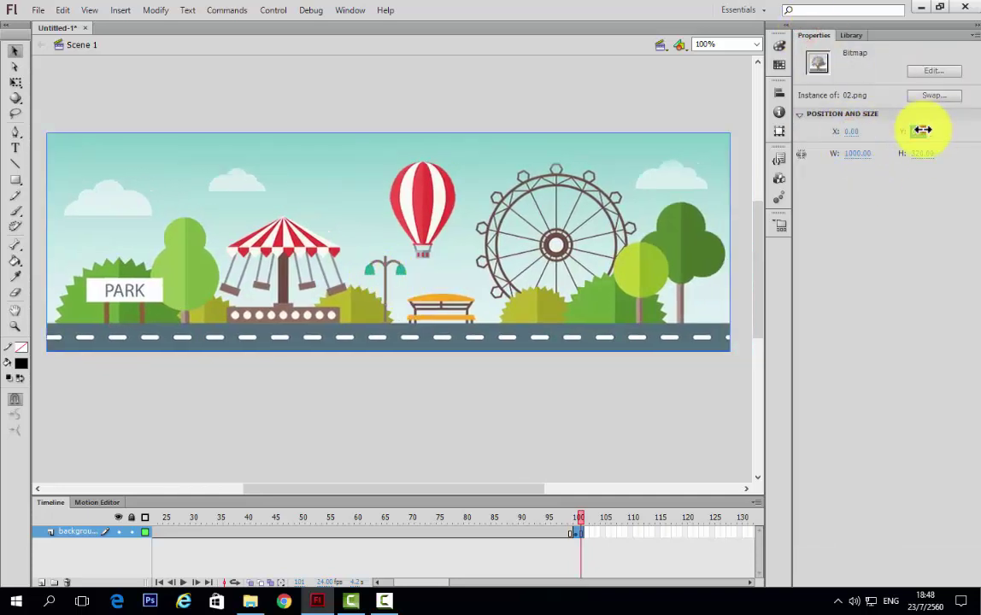
click(922, 131)
text(0)
key(Return)
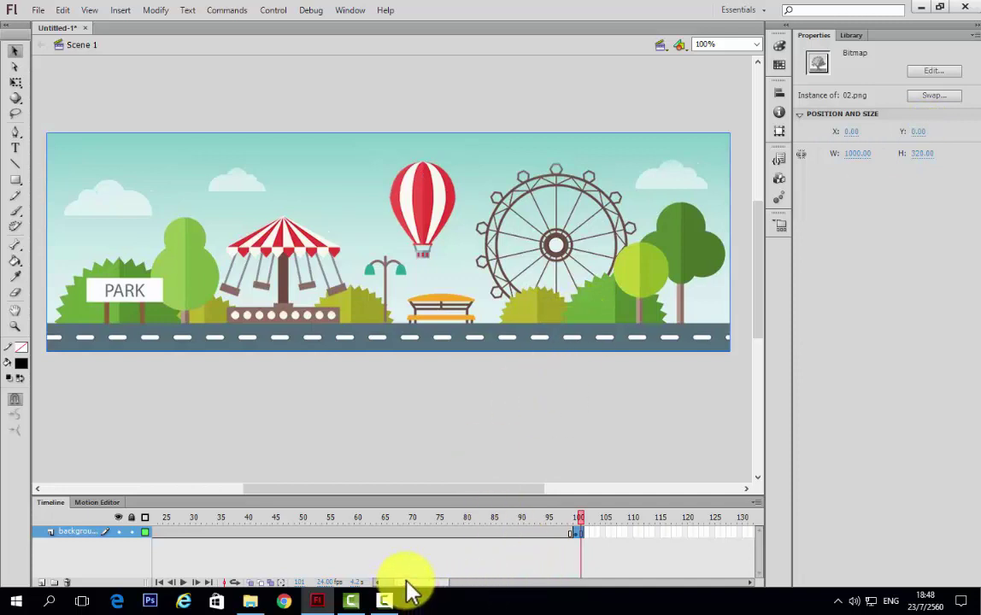
Step: Insert a keyframe at frame 200 of the background layer
drag(405, 582, 462, 592)
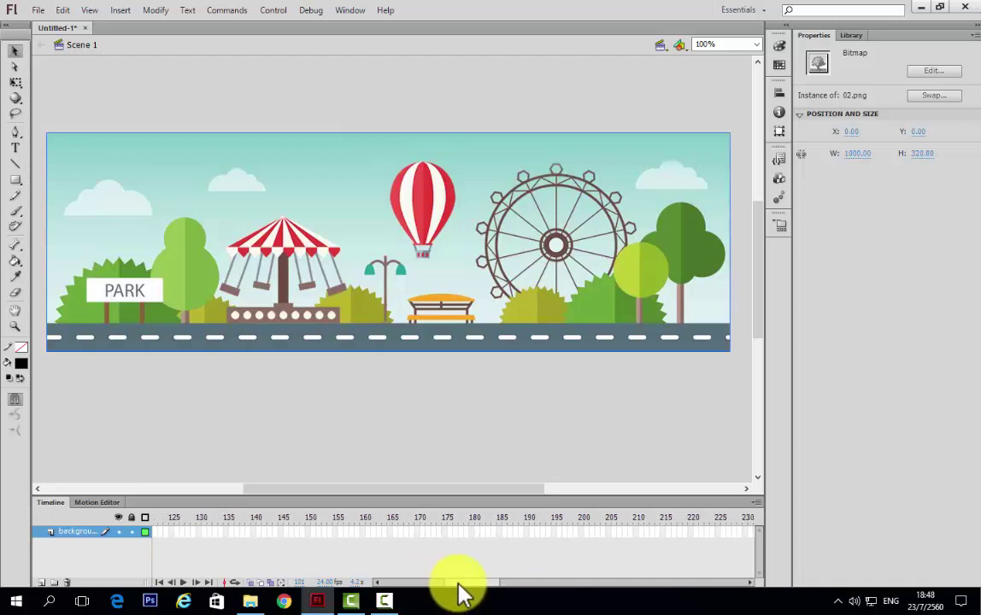
click(581, 533)
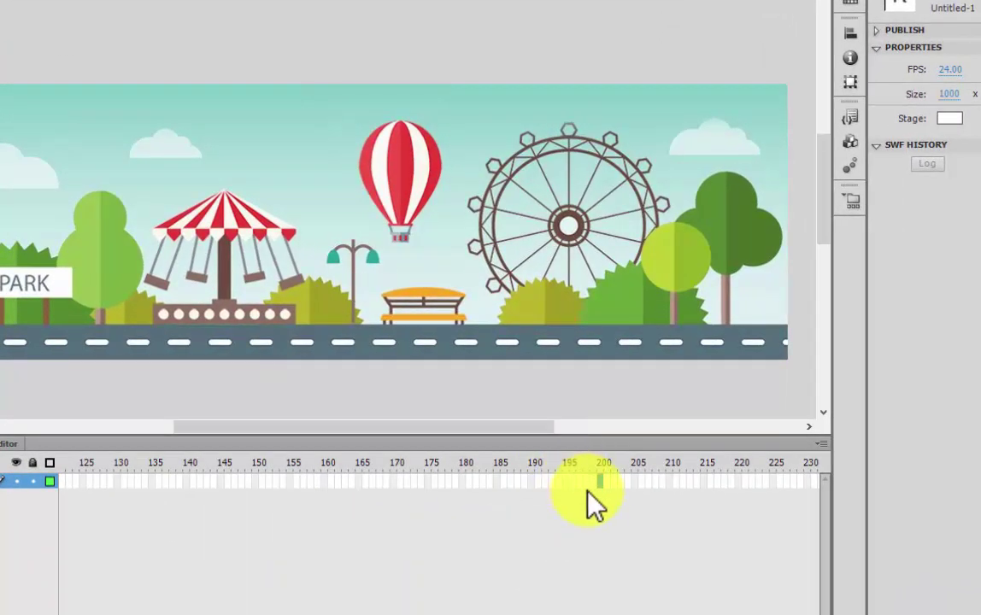
right_click(601, 484)
click(686, 153)
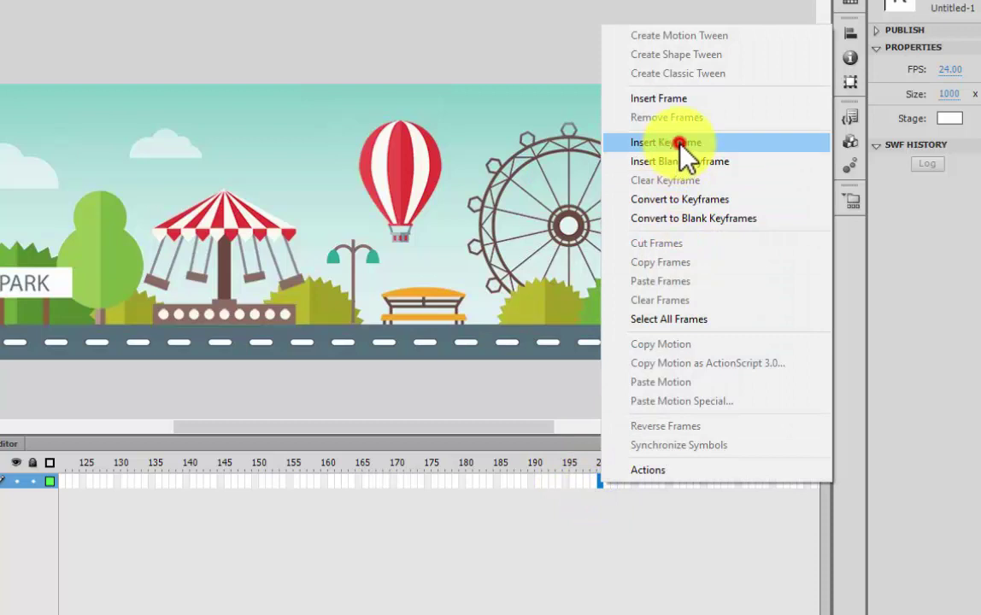
click(601, 484)
drag(601, 475, 505, 611)
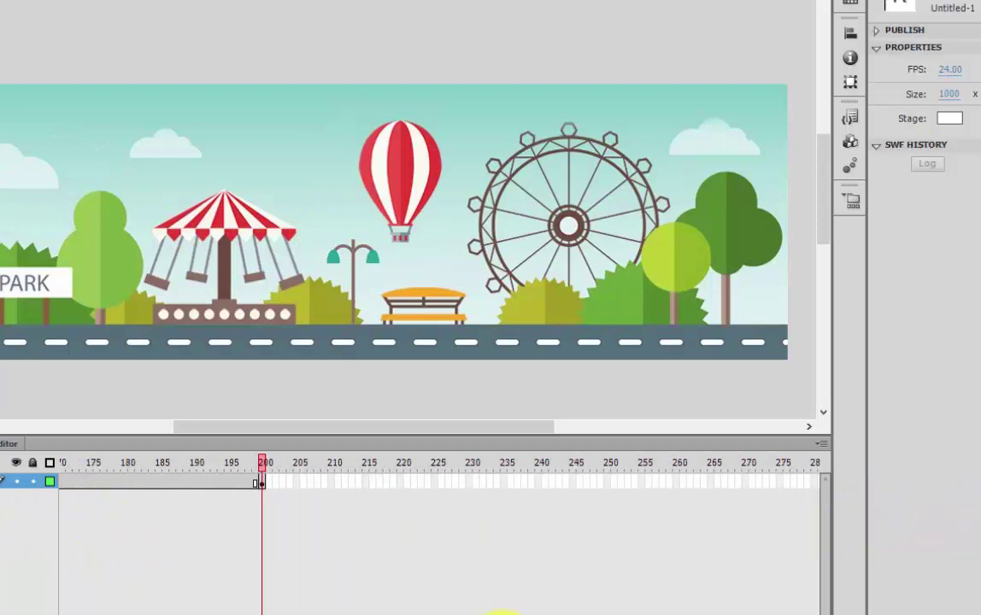
scroll(427, 513, right, 5)
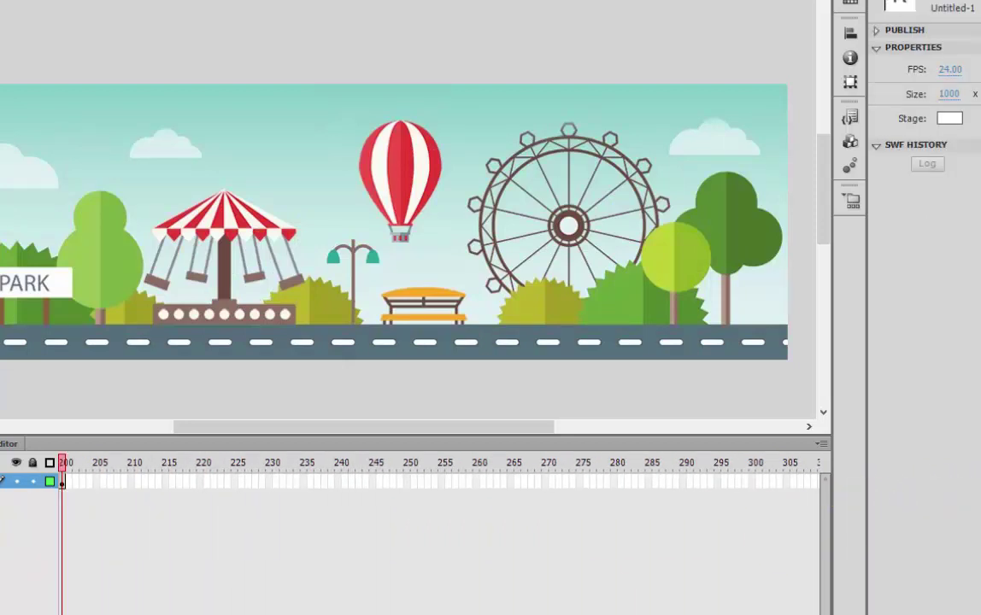
scroll(511, 612, right, 3)
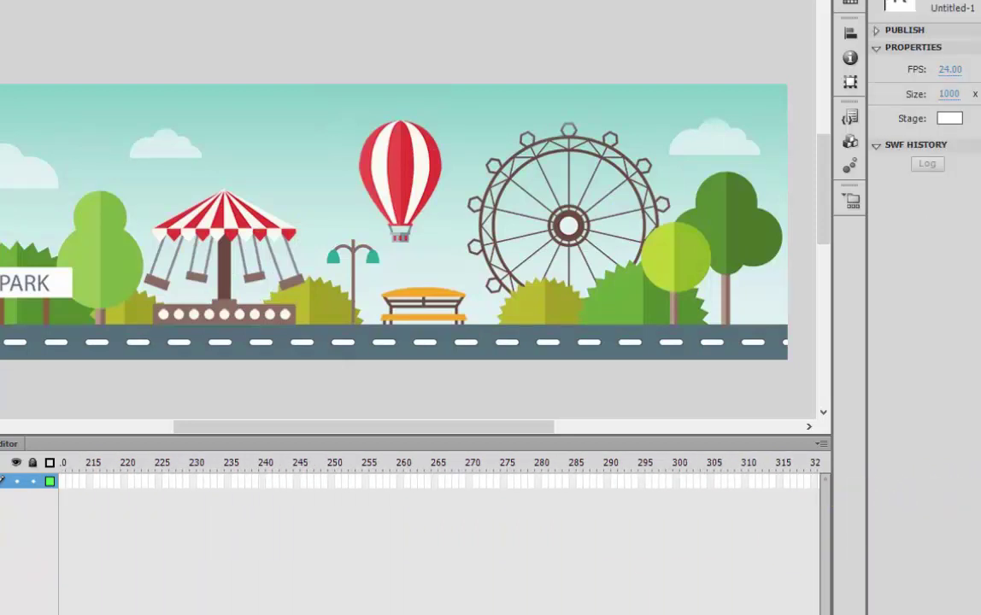
right_click(669, 482)
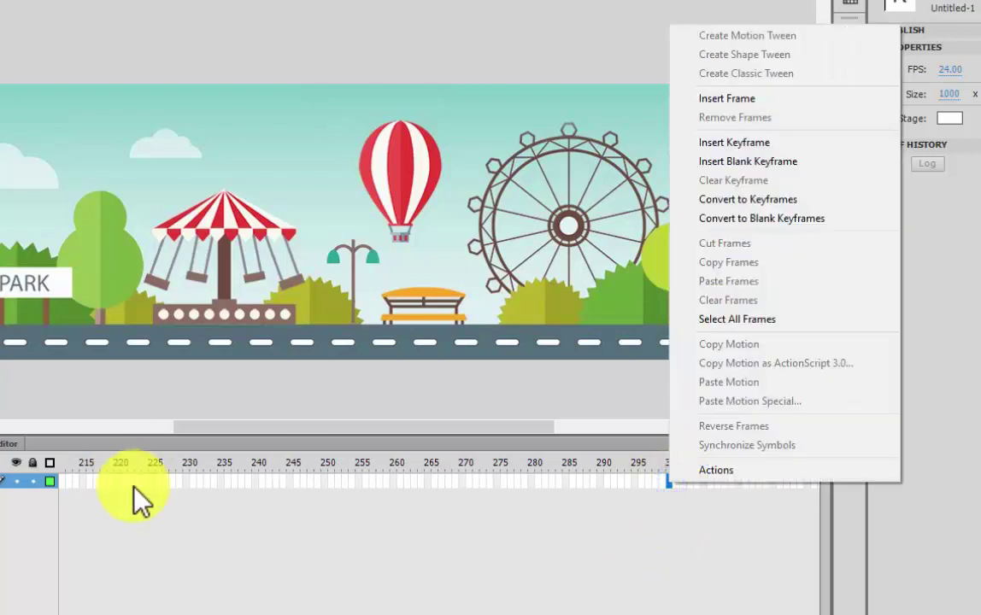
scroll(339, 518, left, 9)
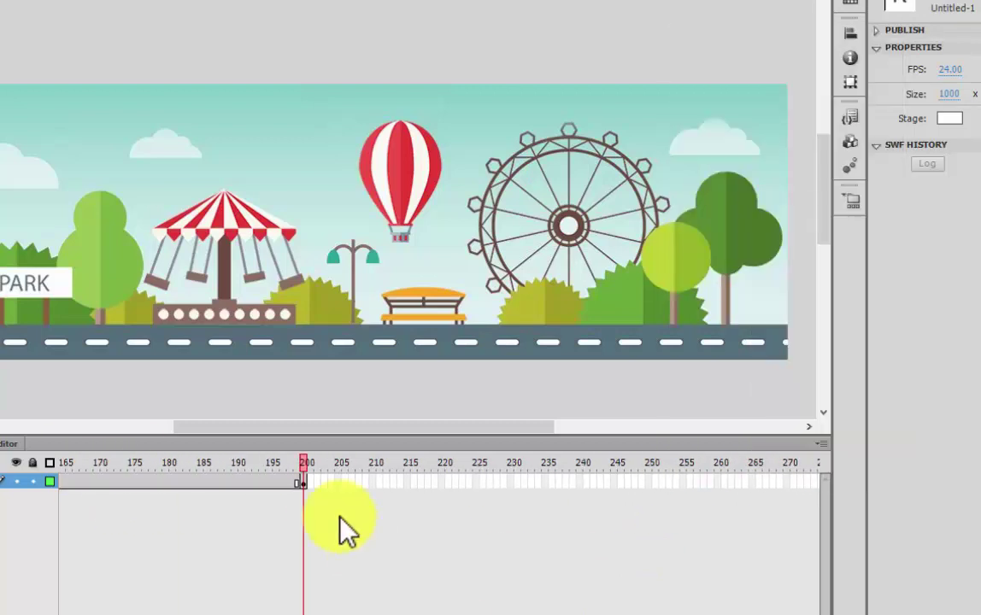
Step: Extend the background layer to frame 201 and place 03.png from the library there at X 0 and Y 0
right_click(312, 483)
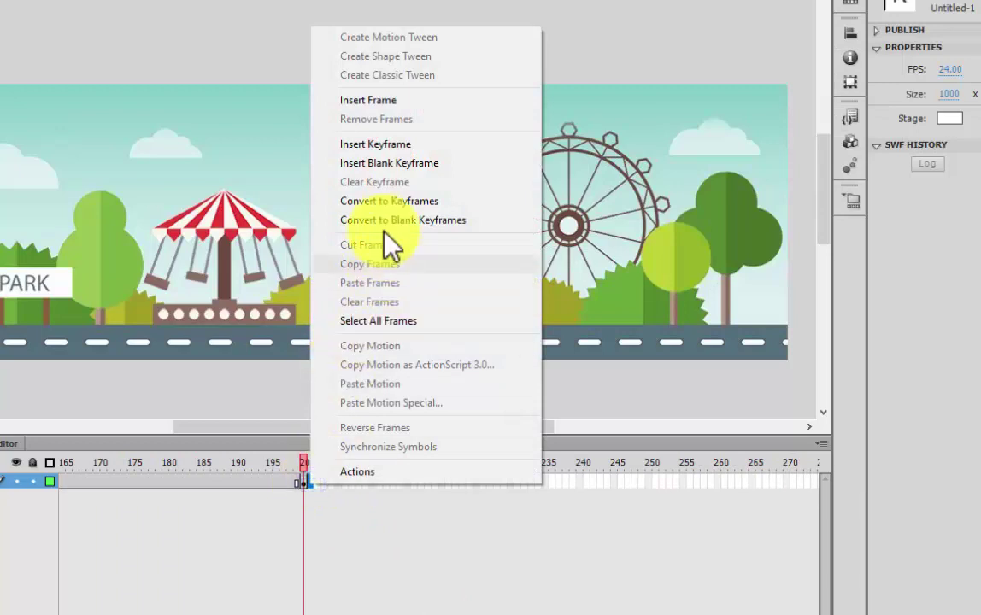
click(399, 101)
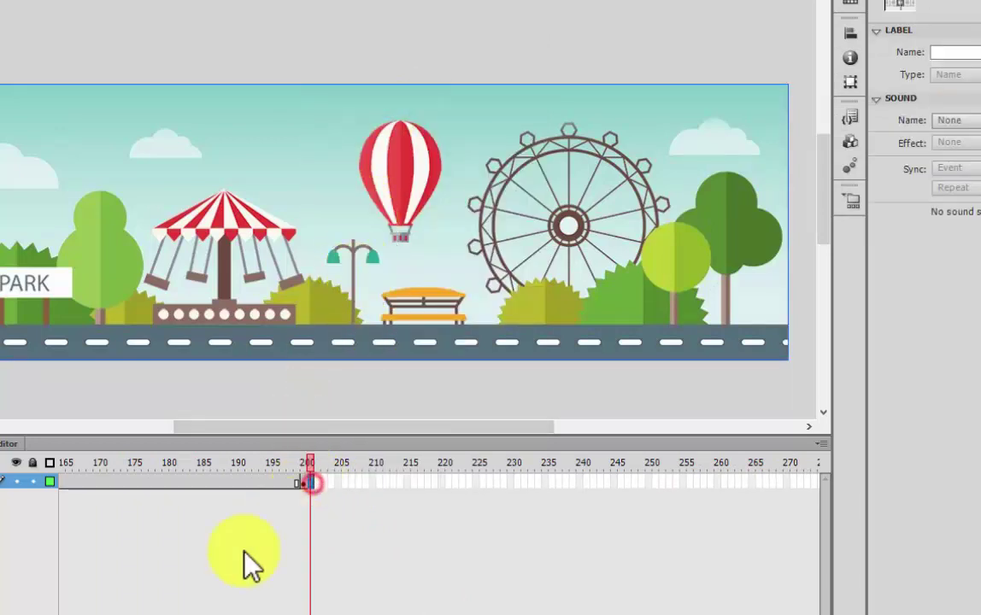
click(851, 35)
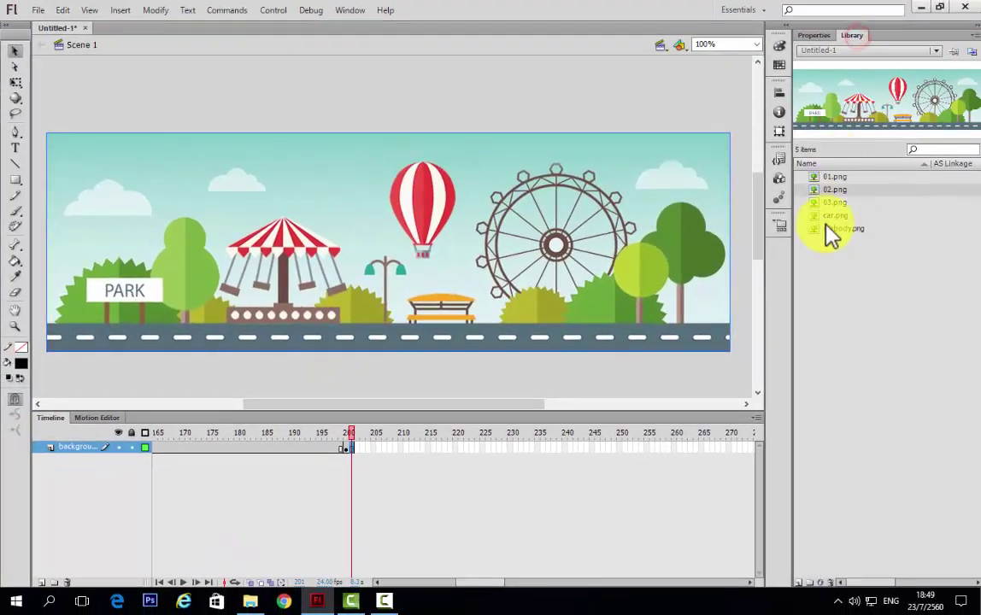
click(833, 204)
mouse_move(837, 215)
mouse_down()
mouse_move(486, 409)
mouse_move(376, 457)
mouse_move(357, 400)
mouse_move(411, 267)
mouse_move(401, 256)
mouse_move(403, 272)
mouse_up()
click(814, 36)
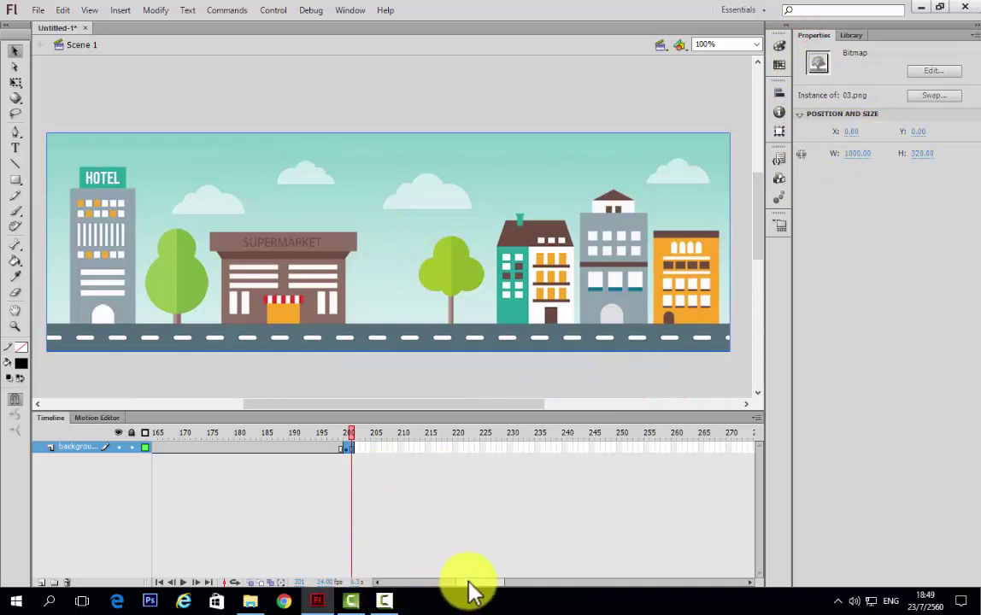
Step: Insert a keyframe at frame 300 of the background layer
drag(471, 580, 510, 592)
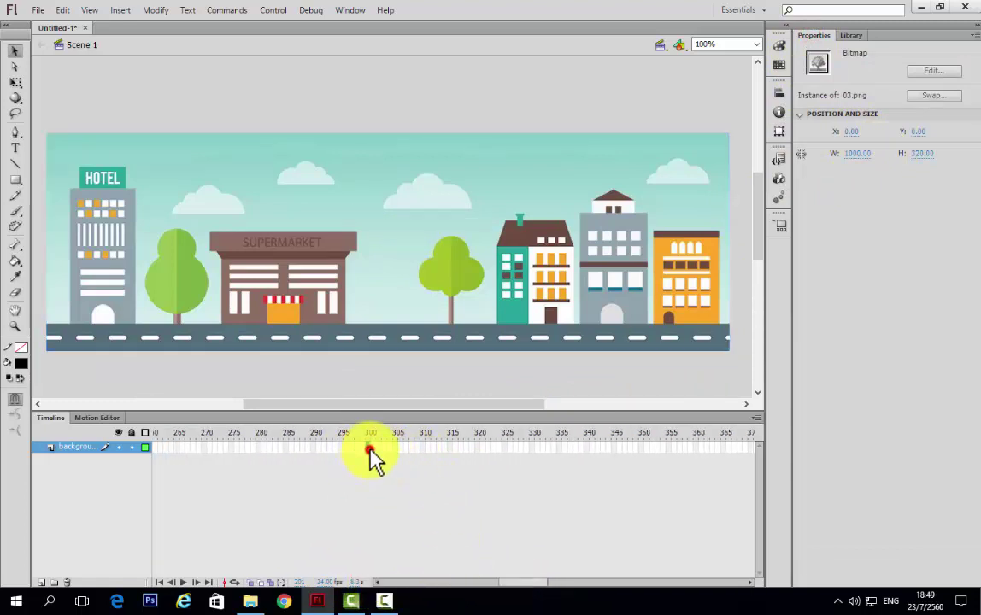
right_click(367, 446)
click(459, 181)
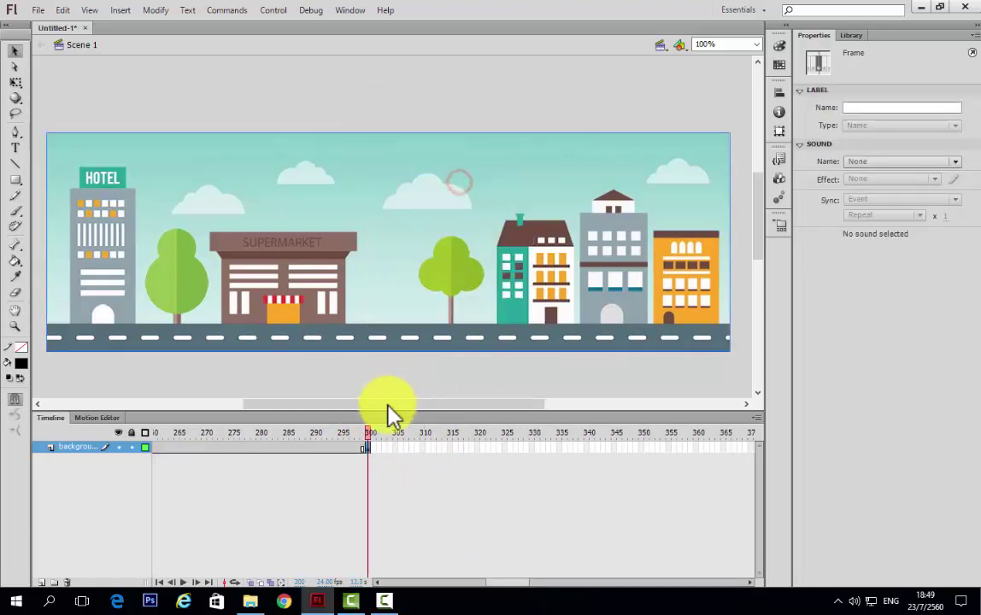
Step: Scrub back through the third scene, test the movie to check the background changes, and close the preview
drag(367, 434, 157, 455)
key(ctrl+Return)
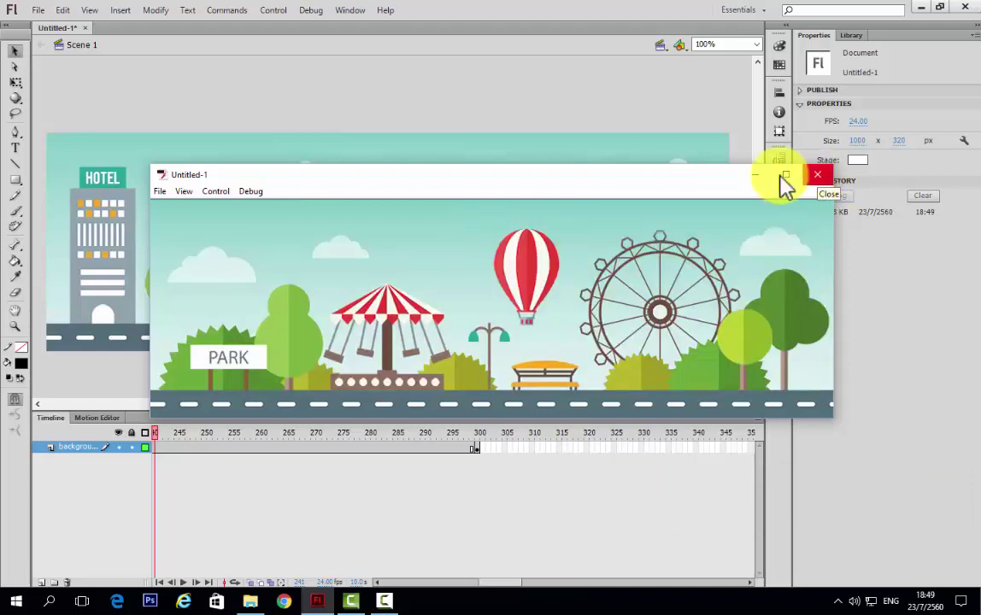
click(816, 176)
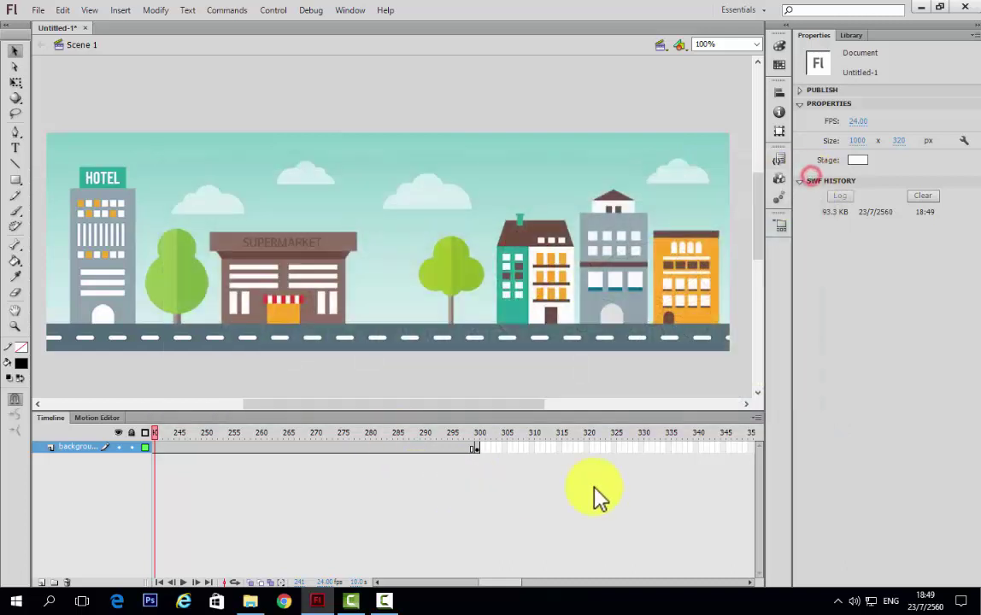
Step: Return the playhead to frame 1 and add a new layer above the background layer
drag(486, 586, 461, 594)
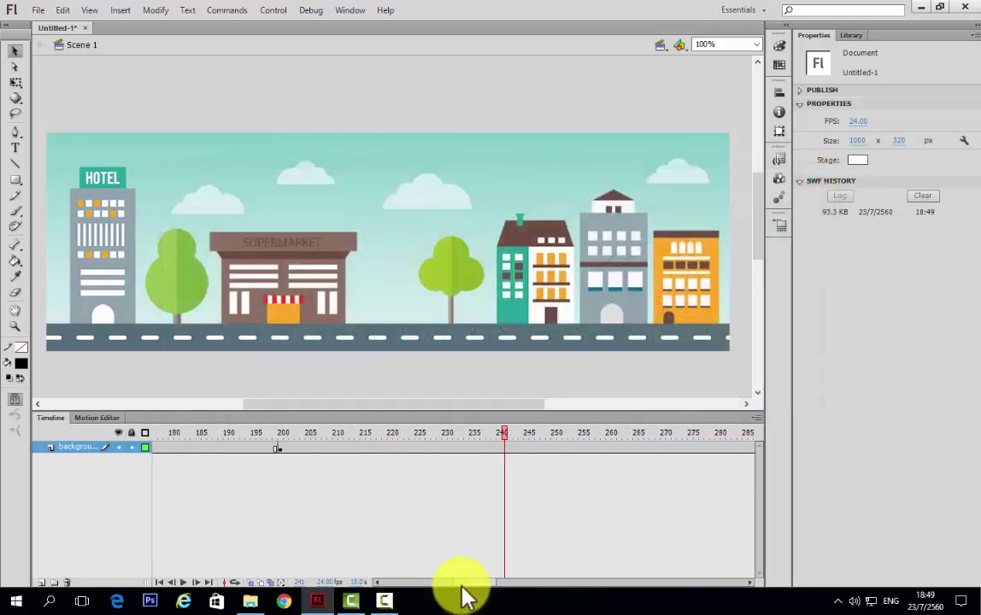
drag(504, 440, 332, 481)
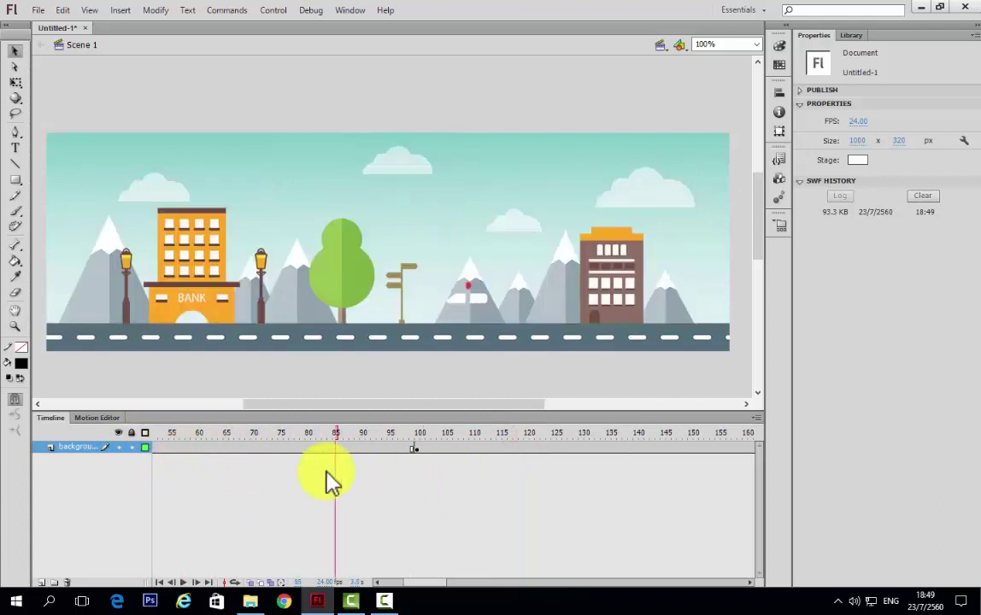
drag(134, 471, 114, 470)
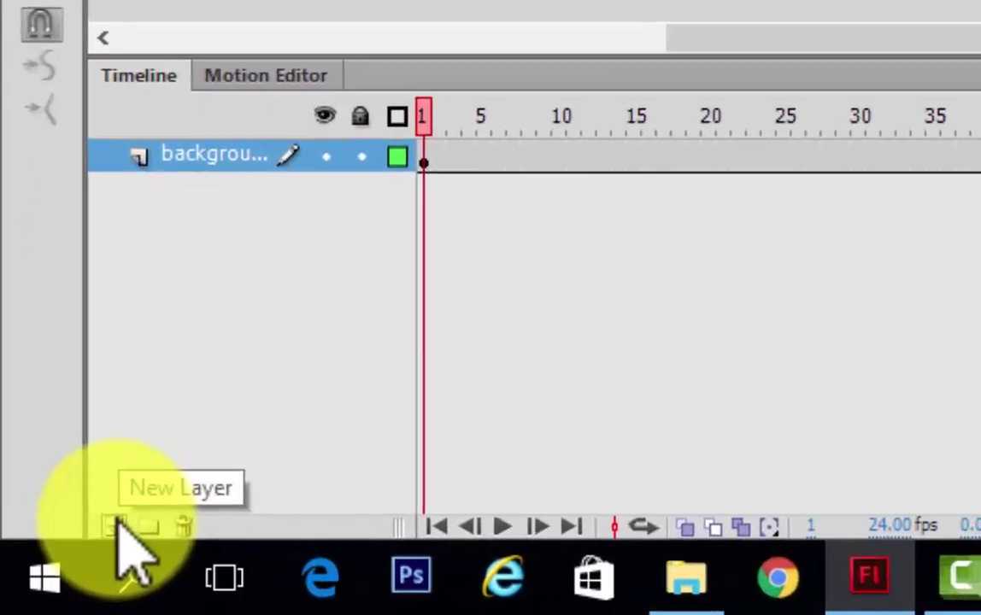
click(116, 521)
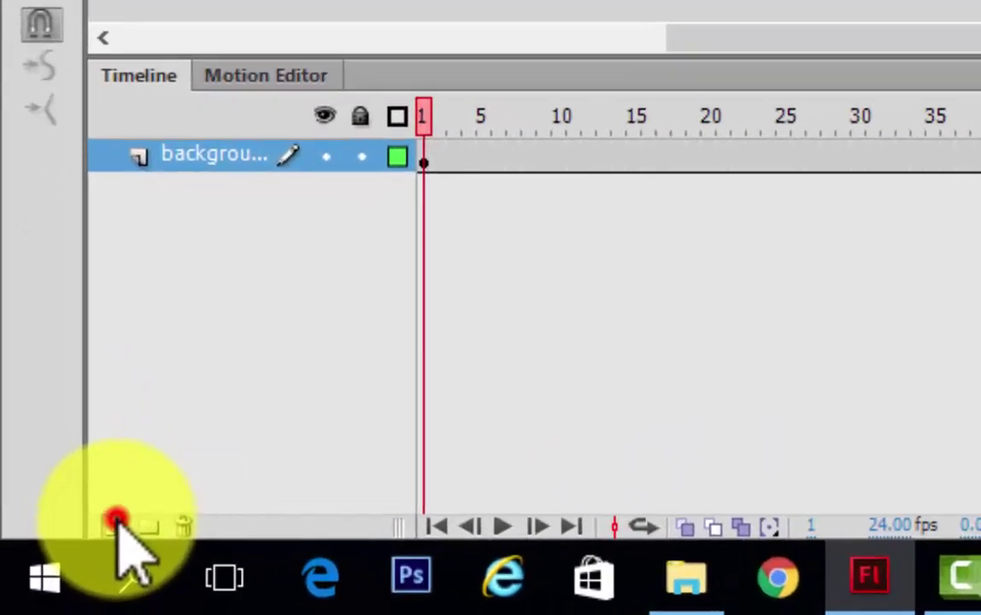
click(196, 156)
double_click(196, 156)
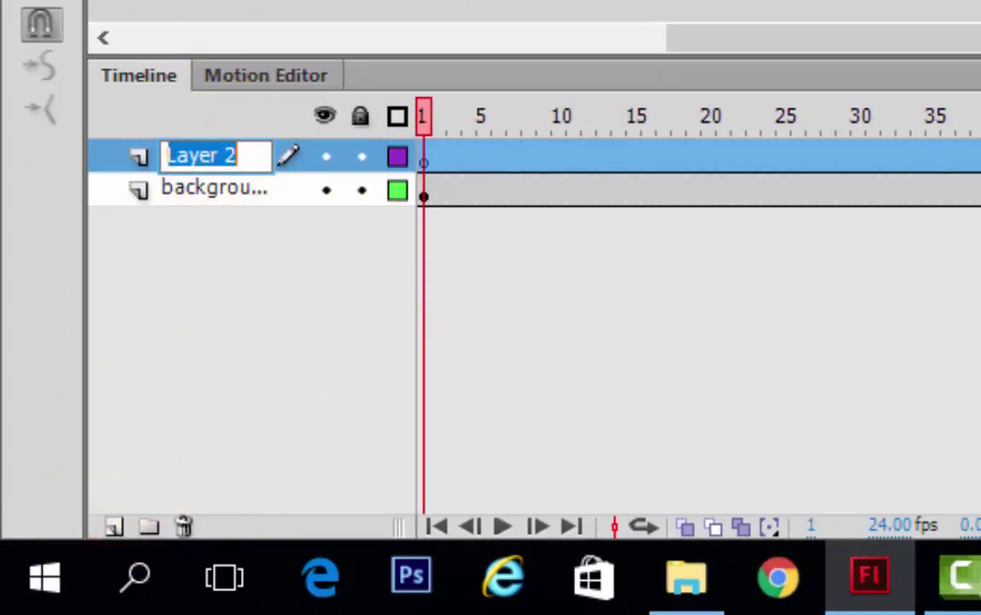
key(Return)
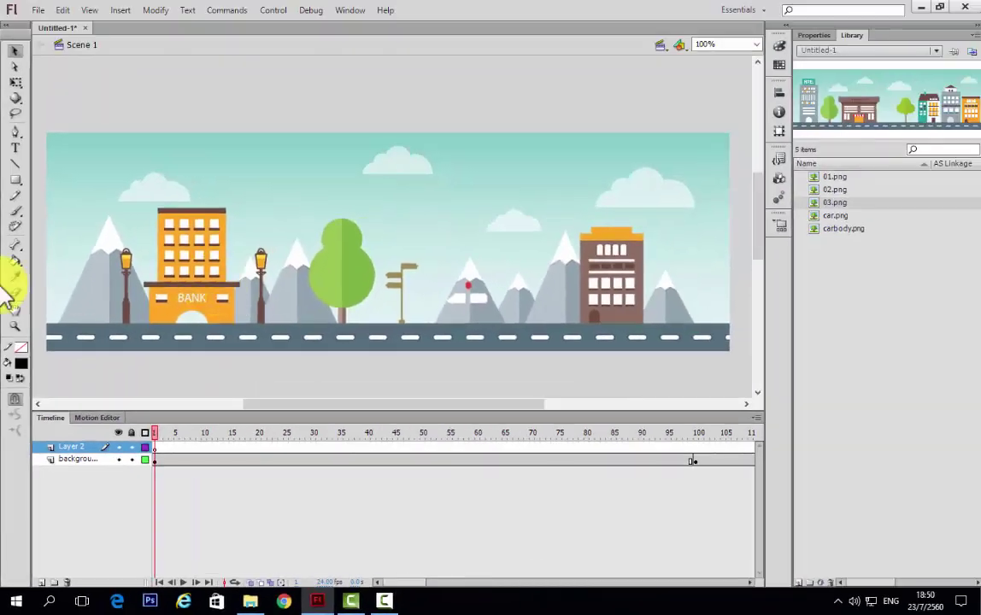
Step: Preview the car.png and carbody.png images in the library
click(835, 215)
click(843, 229)
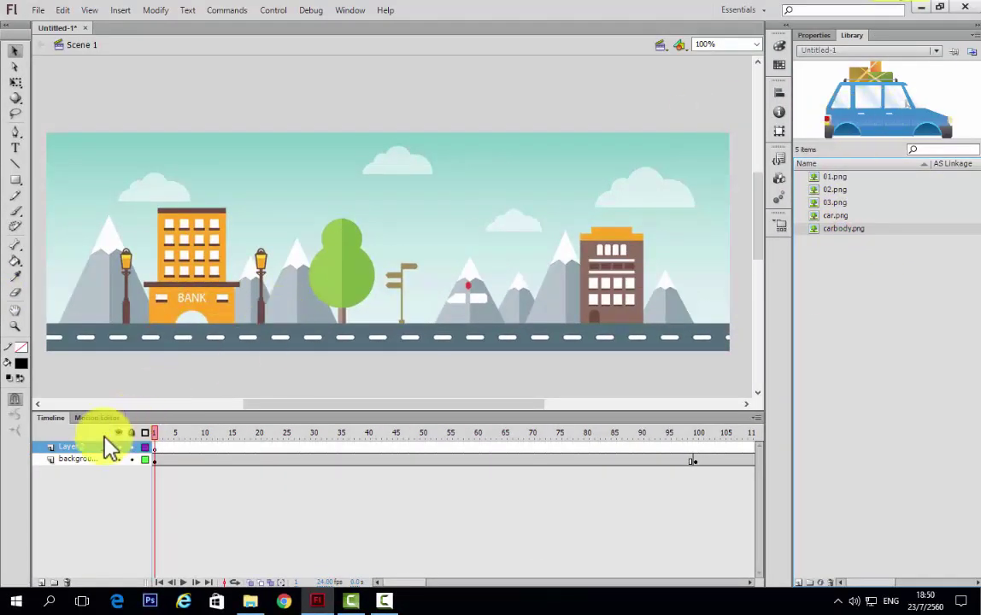
Step: Rename the new layer body and place the carbody.png image from the library on the stage
click(75, 449)
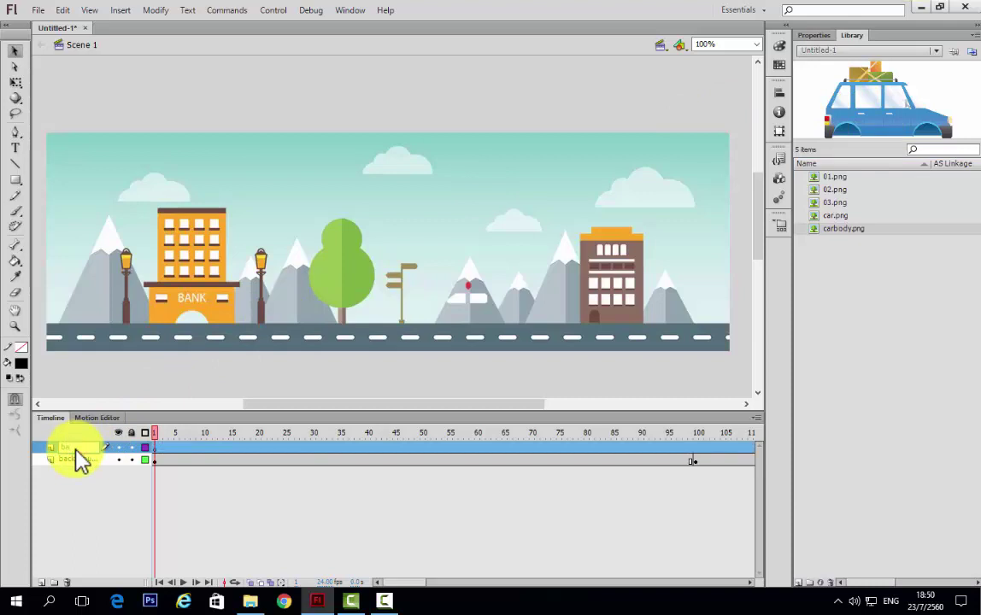
key(Return)
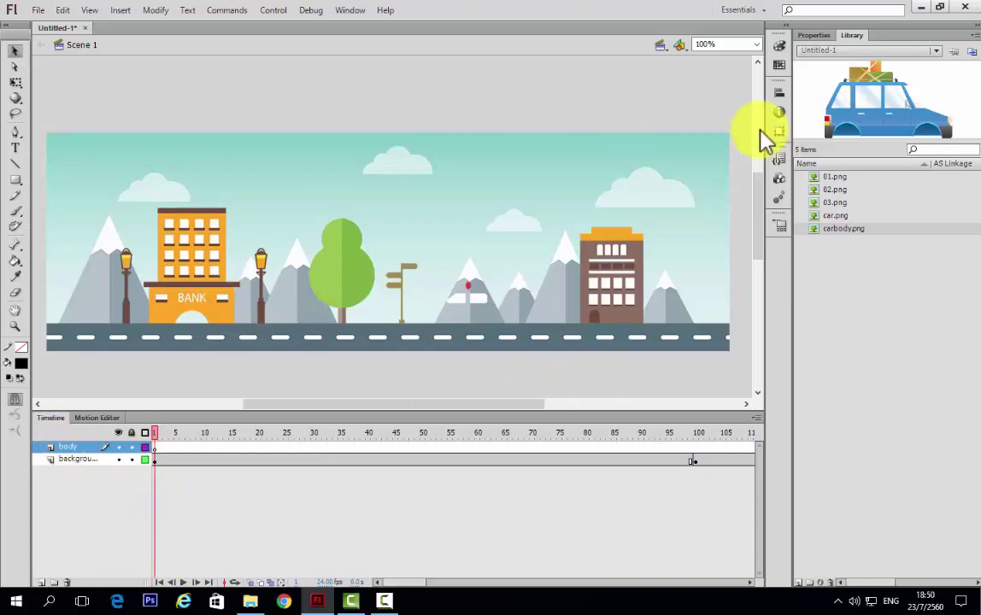
click(840, 229)
drag(840, 228, 485, 283)
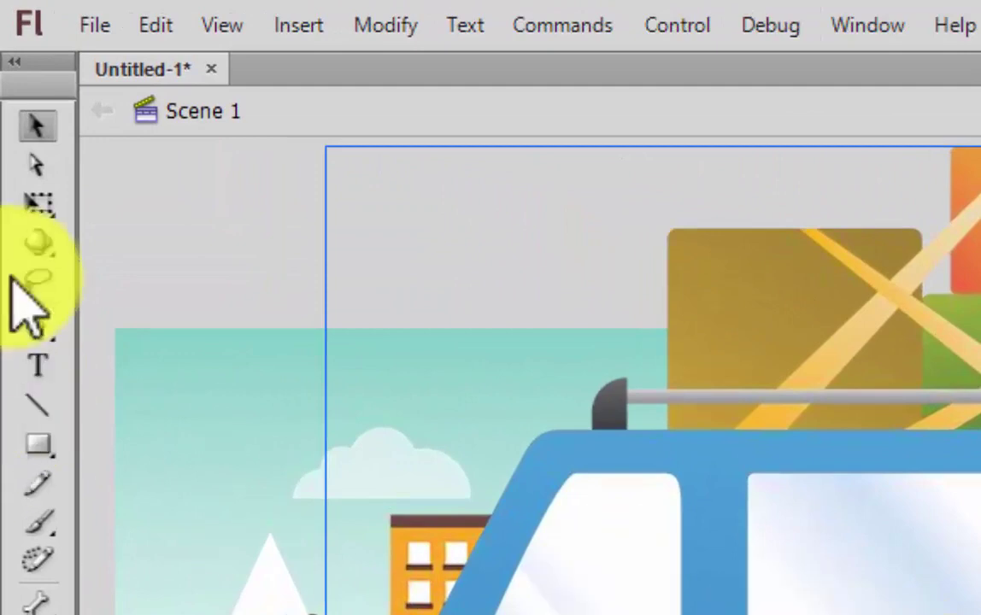
Step: Scale the car body down to a small car with Free Transform and move it just outside the stage's left edge at road height
click(27, 210)
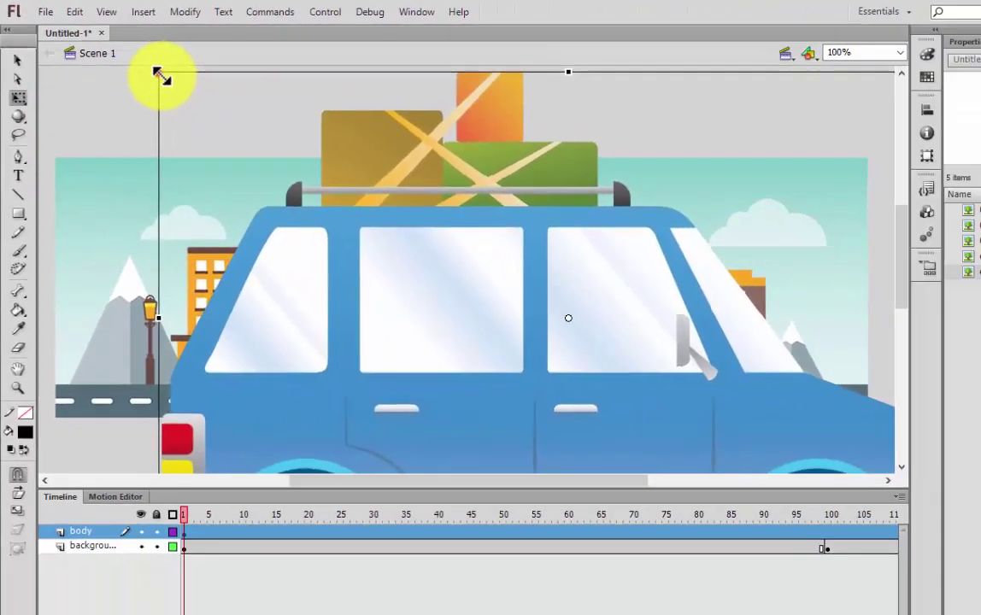
drag(324, 147, 752, 504)
drag(361, 241, 455, 290)
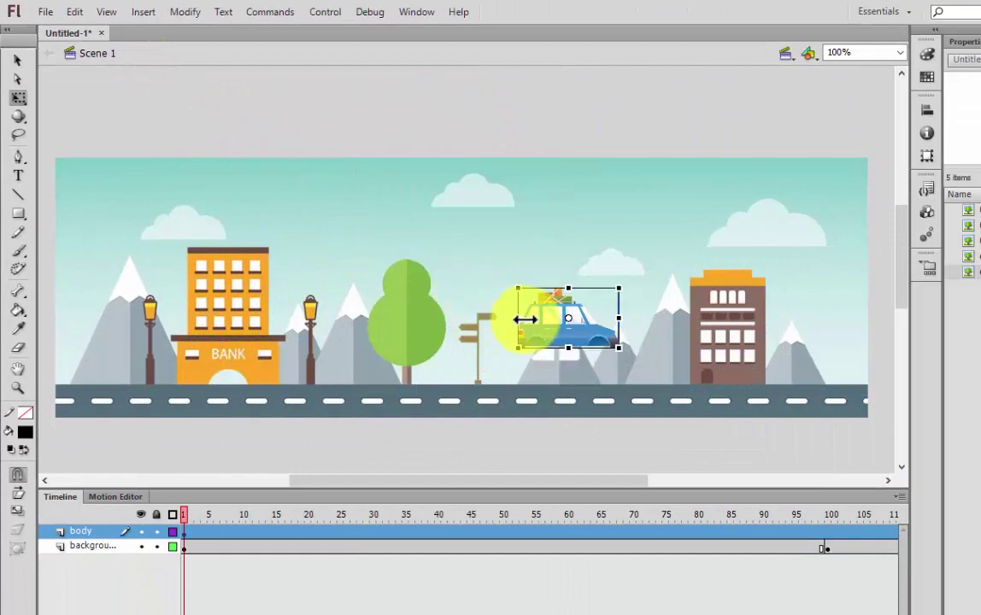
drag(548, 317, 111, 356)
drag(587, 480, 495, 489)
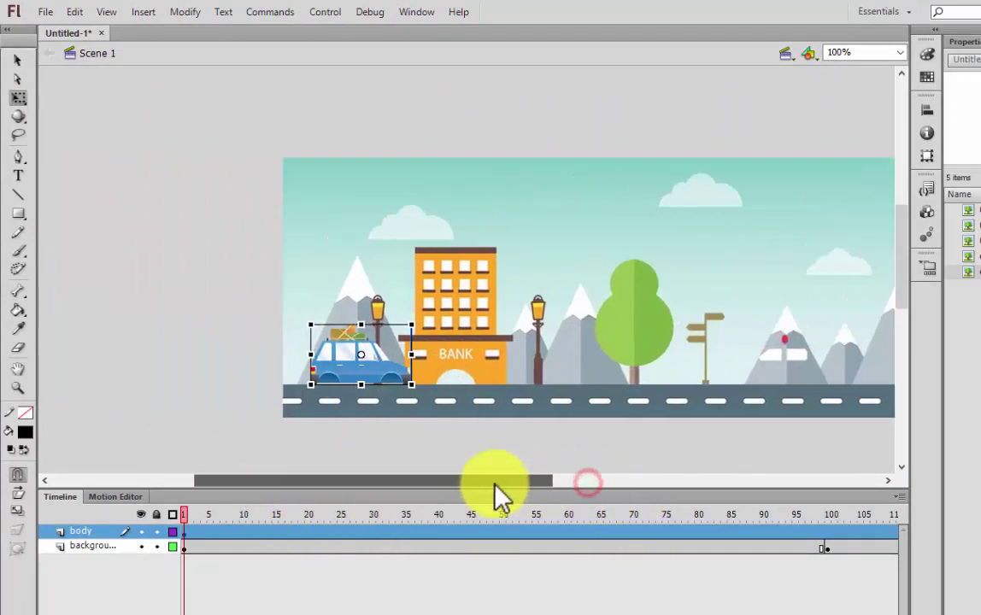
drag(366, 368, 198, 381)
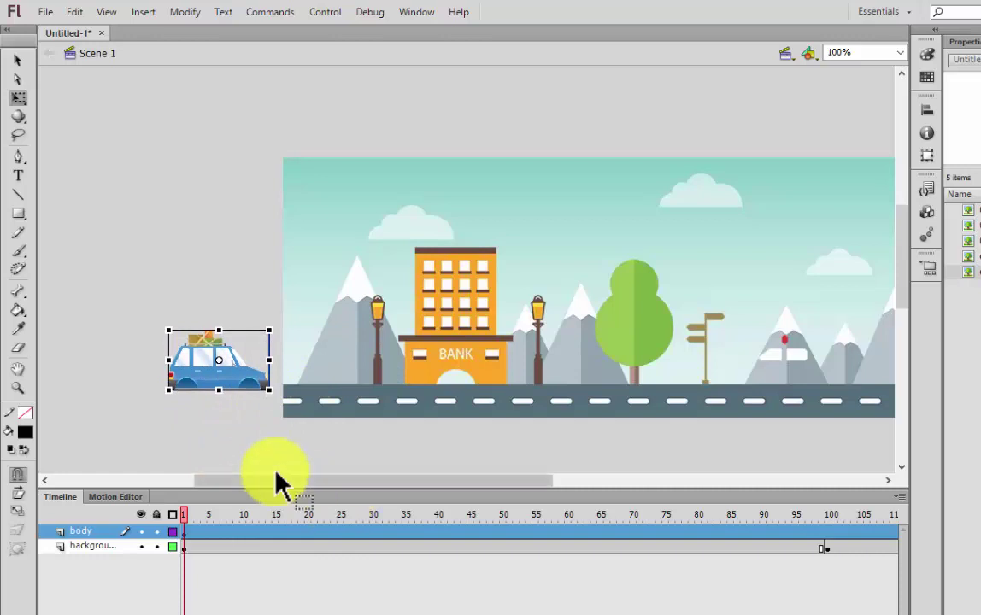
click(226, 431)
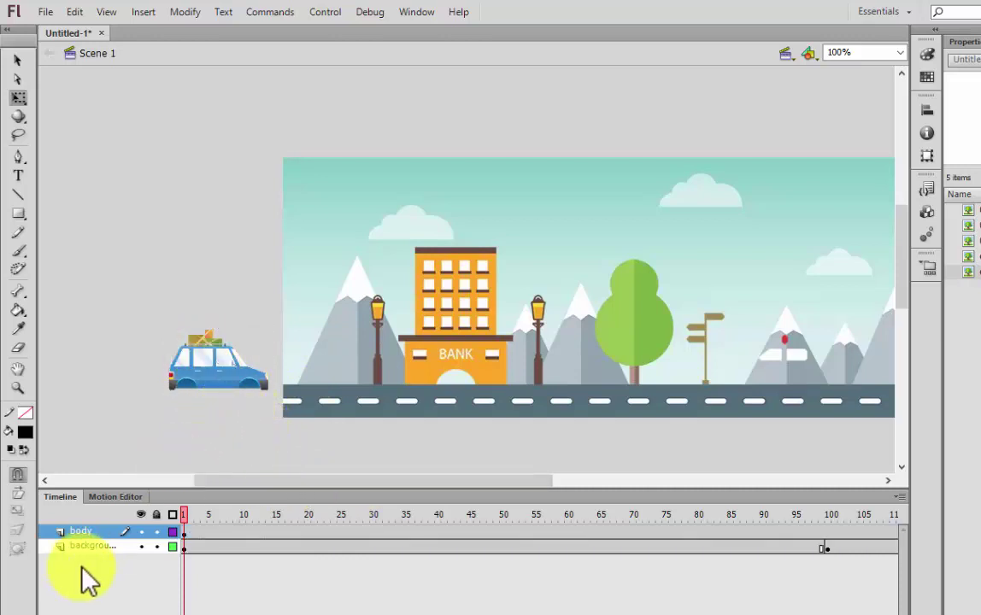
click(197, 361)
click(211, 431)
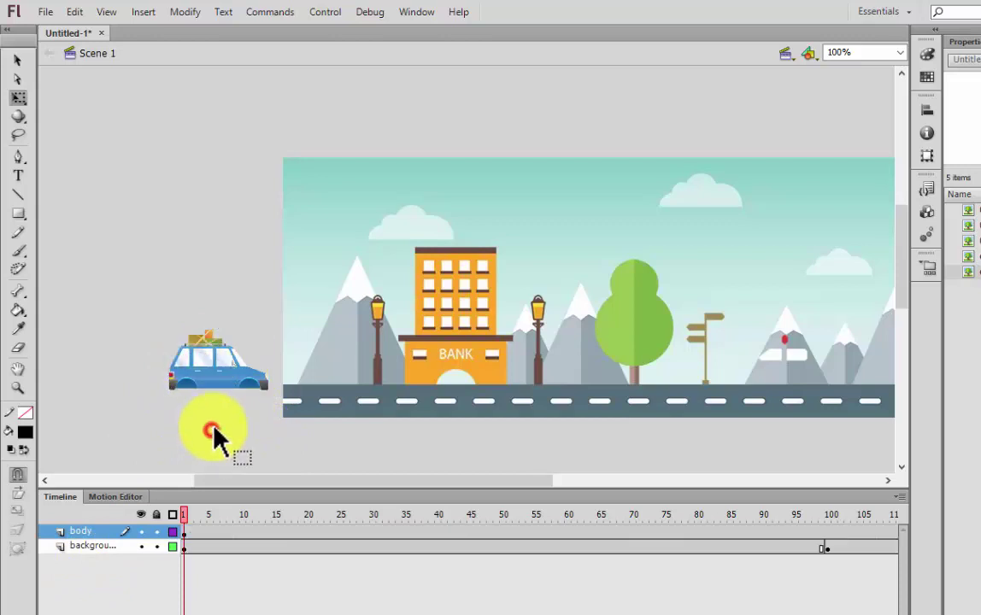
click(209, 358)
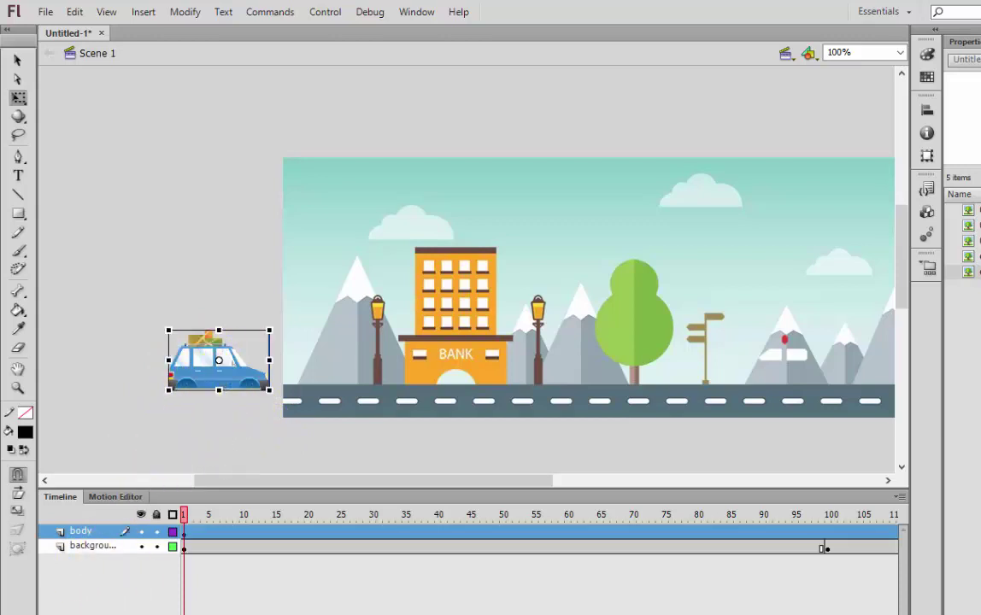
Step: Add a new layer above the body layer and name it car
click(66, 607)
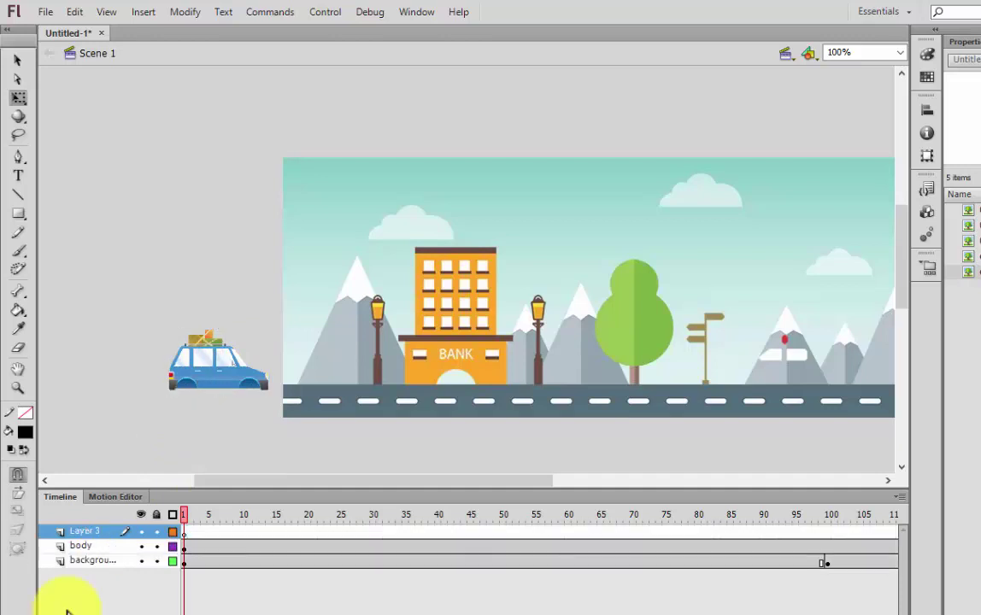
double_click(86, 530)
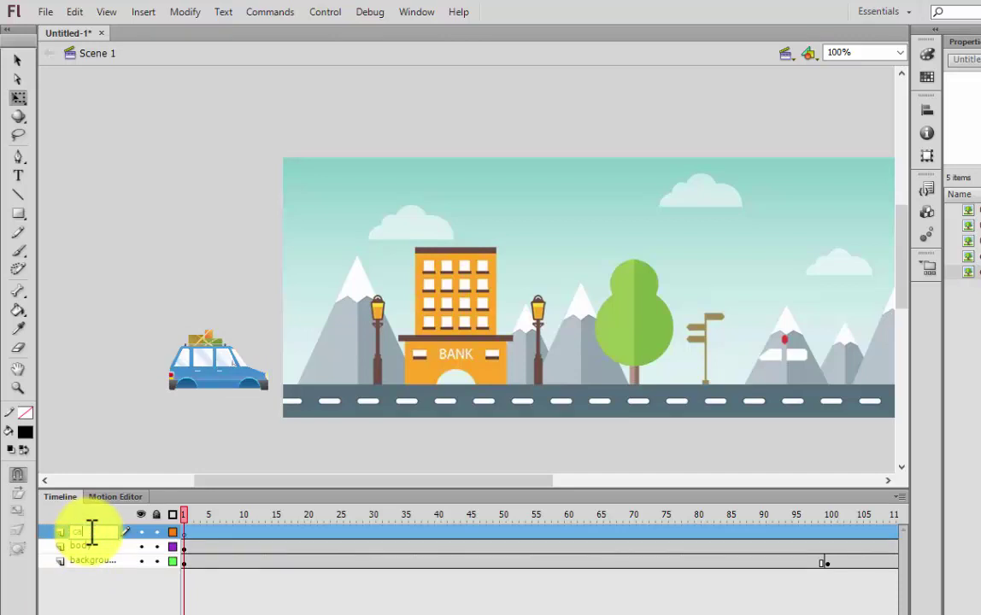
key(Return)
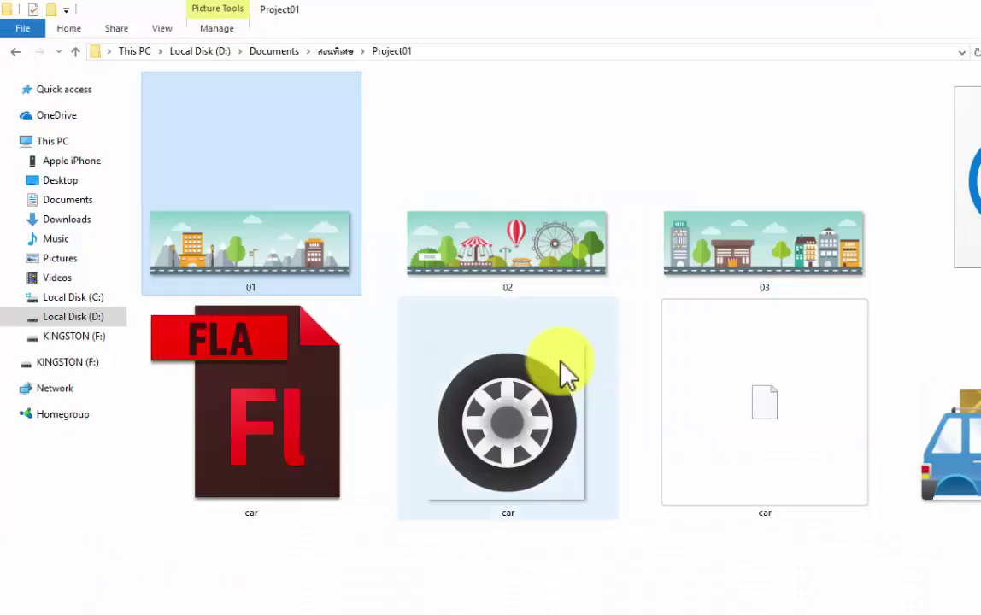
Step: Place the car.png wheel image from the library on the car layer, over the bank building
click(514, 464)
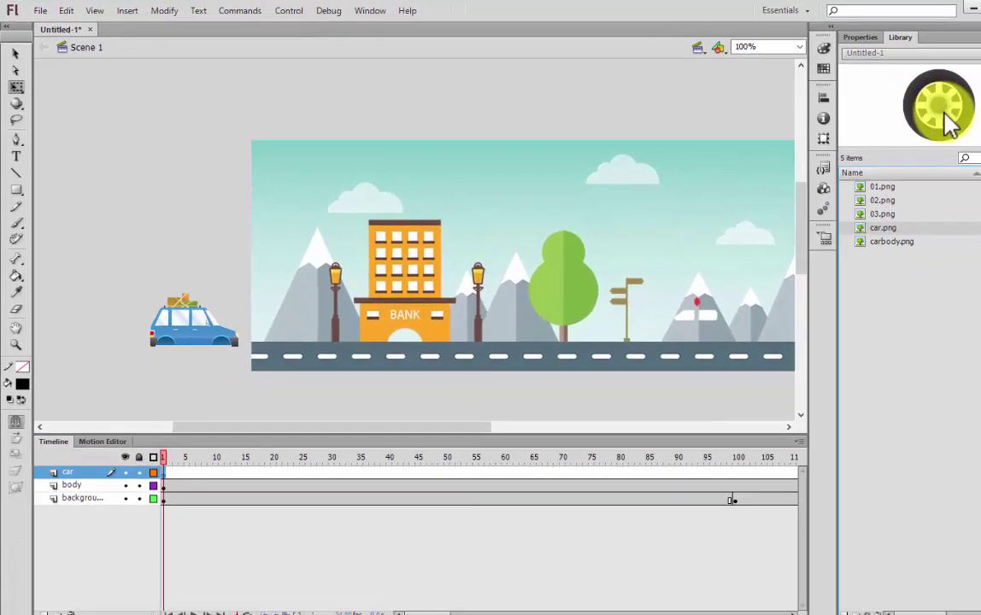
drag(980, 125, 376, 385)
drag(314, 314, 367, 252)
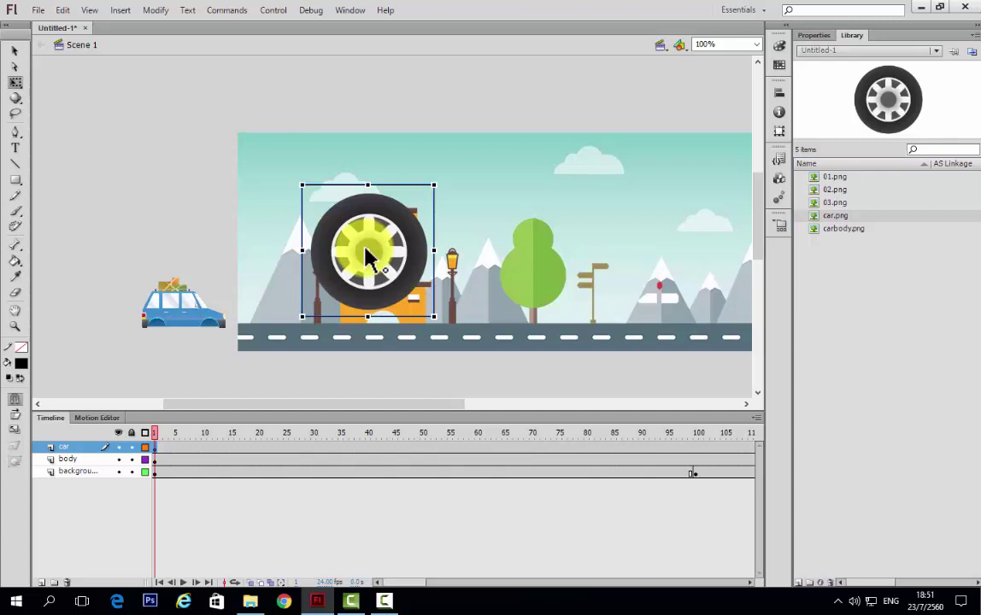
Step: Lock the body and background layers
click(76, 460)
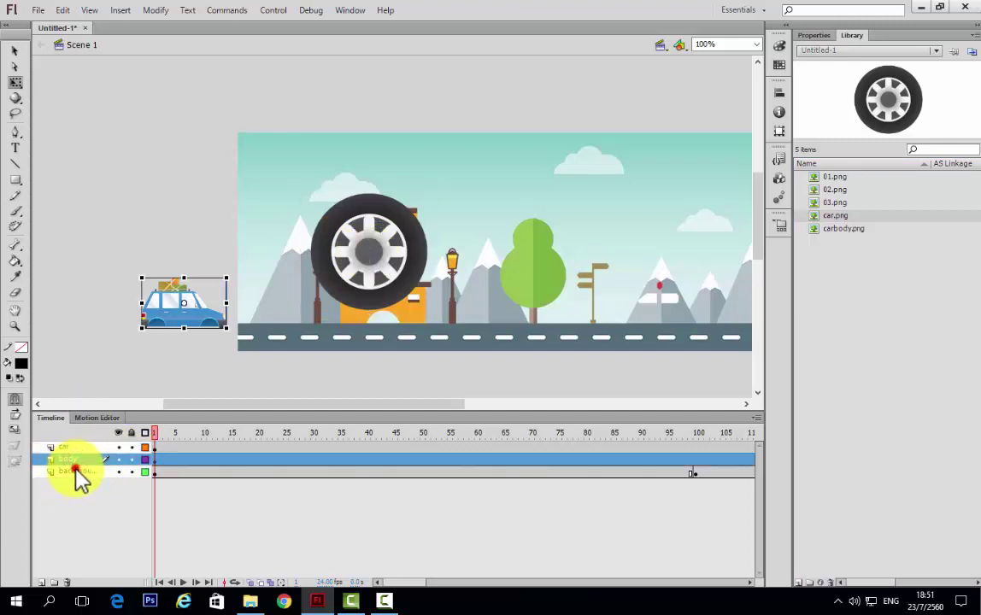
click(75, 471)
click(70, 459)
click(75, 472)
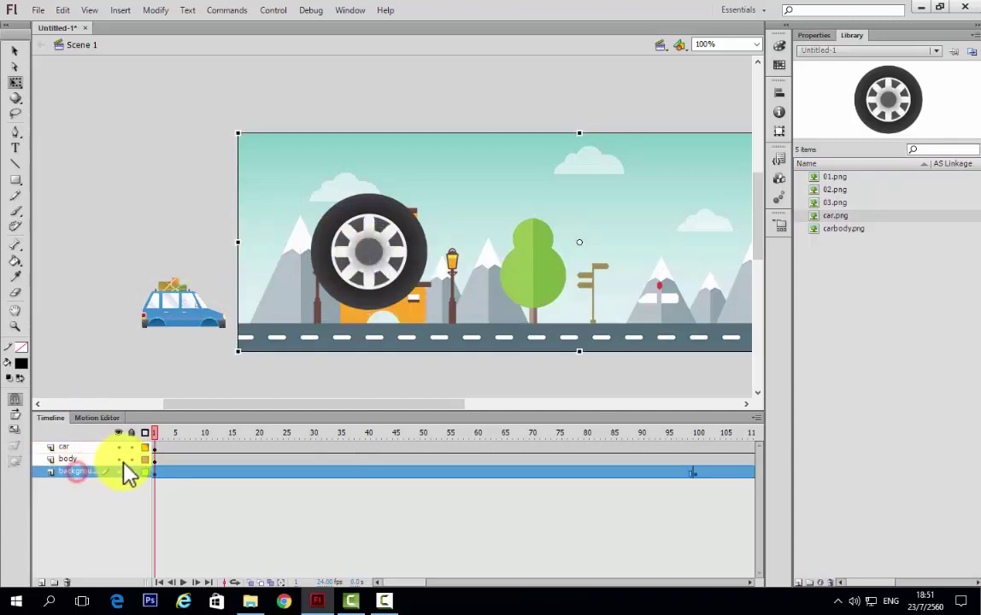
click(131, 472)
Step: Scale the wheel down with Free Transform and move it to the car's front wheel arch
click(352, 266)
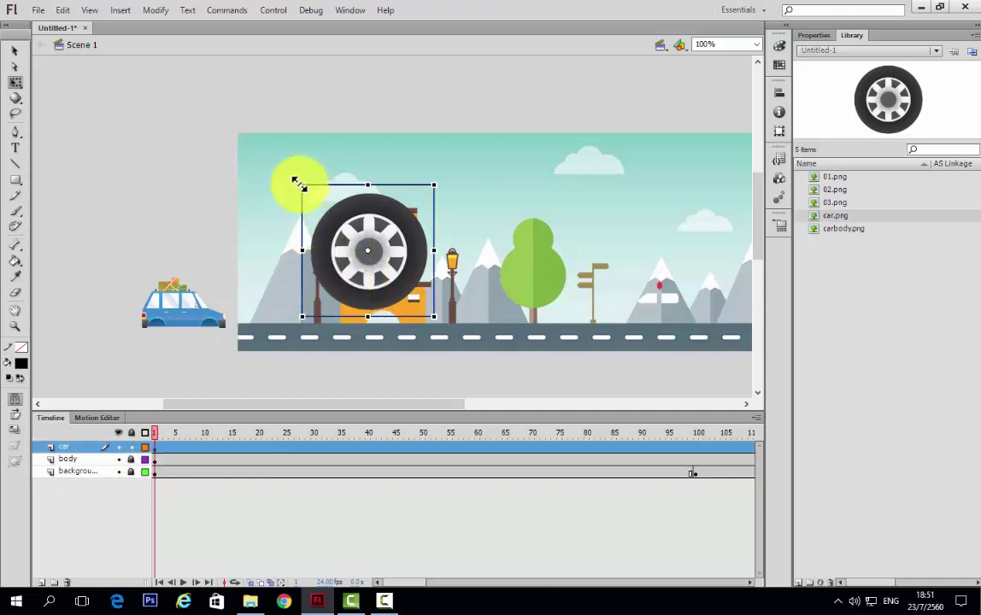
click(15, 82)
drag(302, 185, 210, 340)
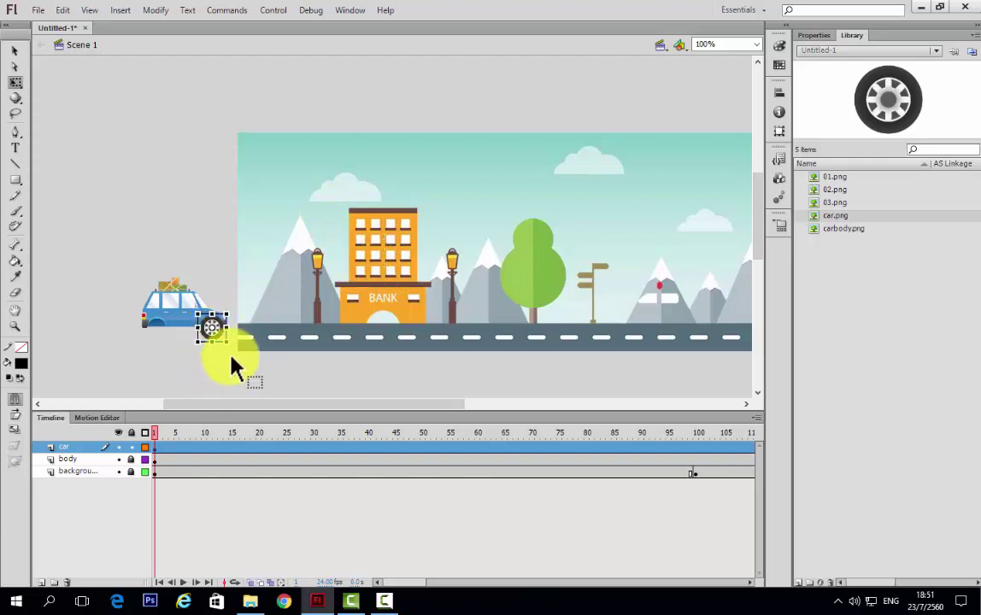
Step: Shrink the wheel slightly more and fine-tune its position so it fits the front wheel arch
click(219, 367)
click(213, 335)
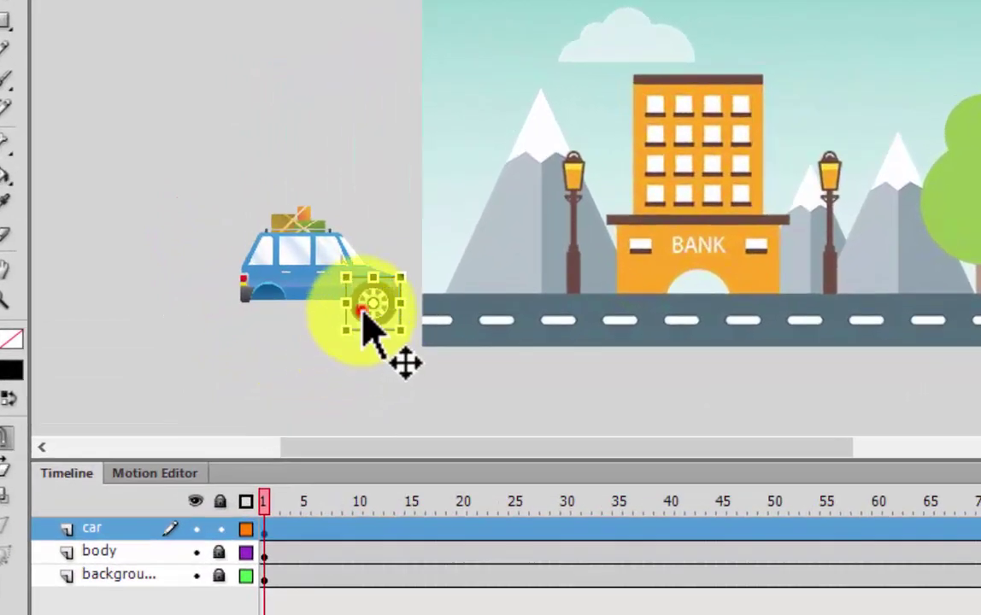
click(409, 359)
click(368, 302)
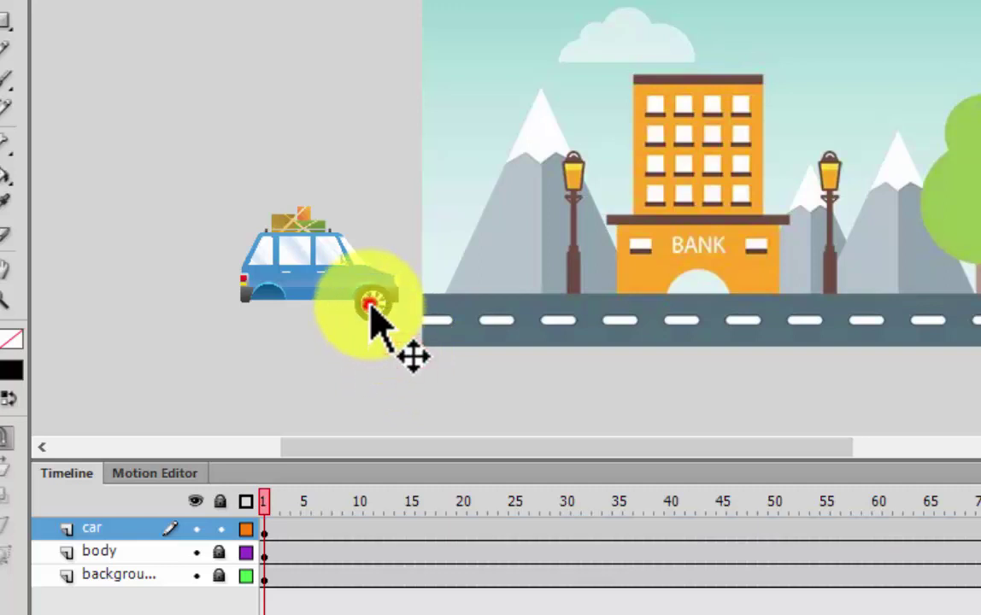
click(374, 360)
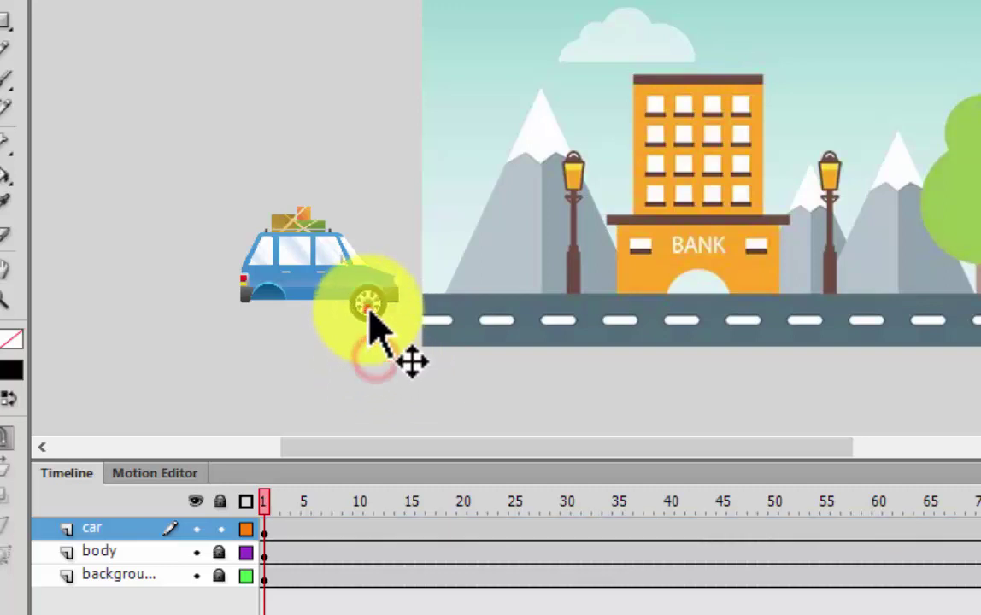
click(368, 304)
click(377, 387)
click(367, 309)
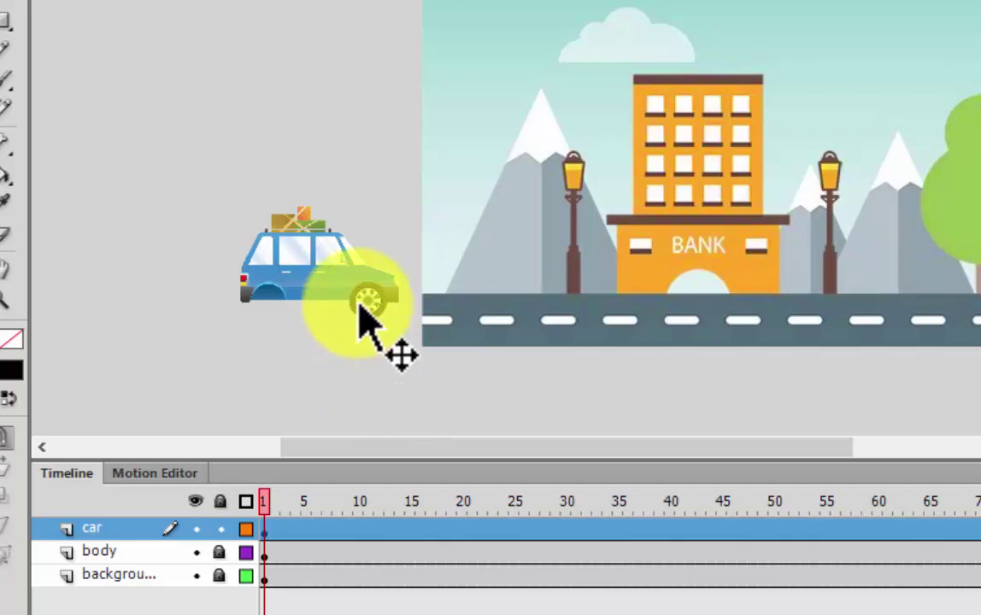
click(374, 376)
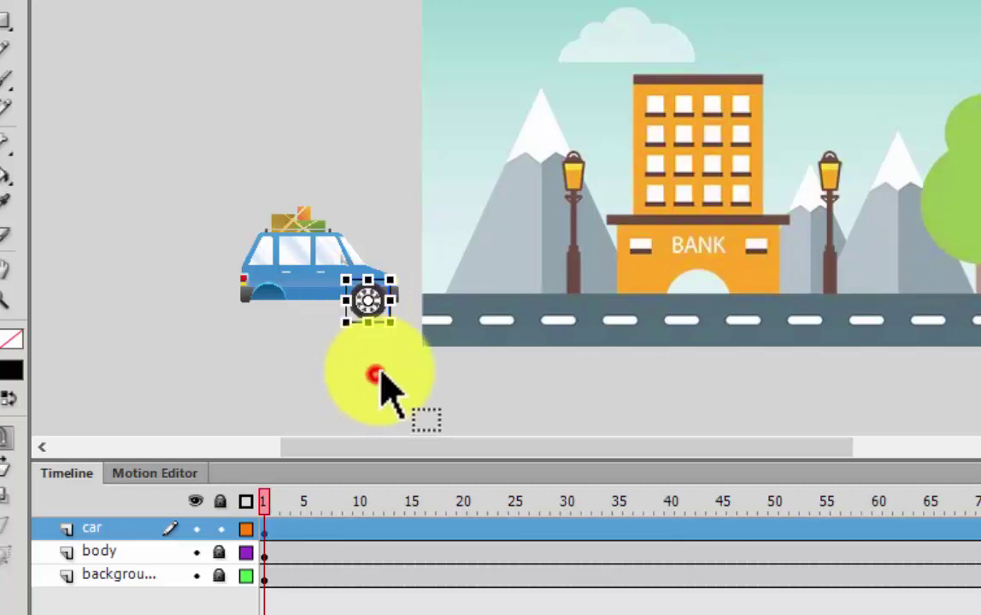
click(370, 305)
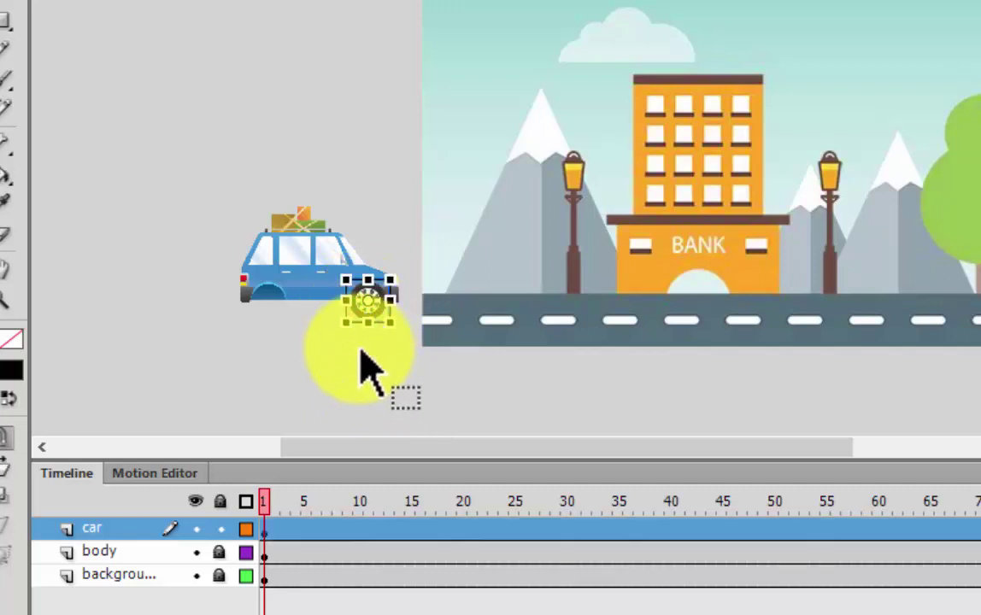
Step: Convert the wheel to a Movie Clip symbol named ล้อรถ with a centred registration point
right_click(366, 312)
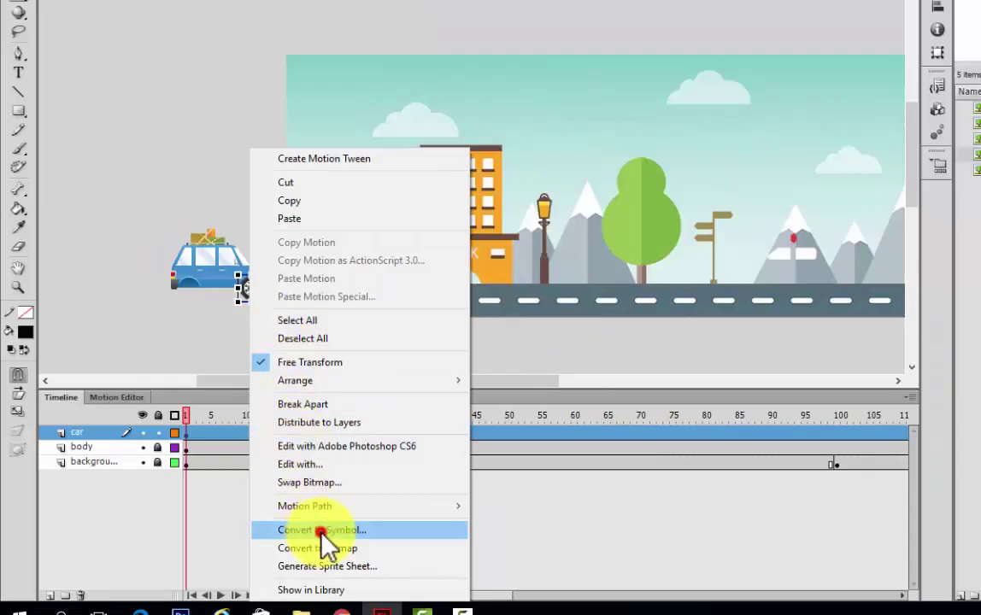
click(321, 531)
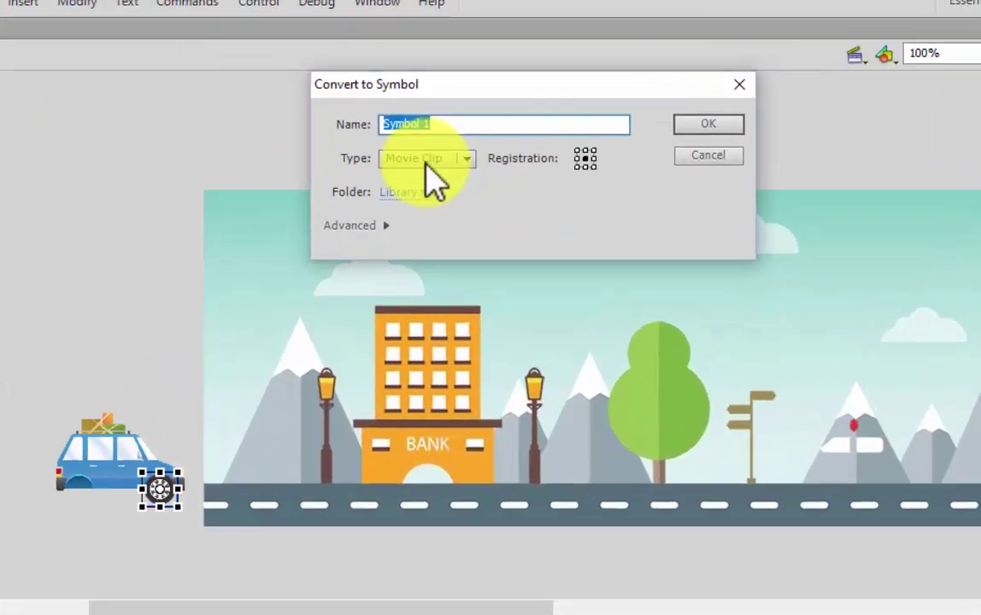
click(460, 126)
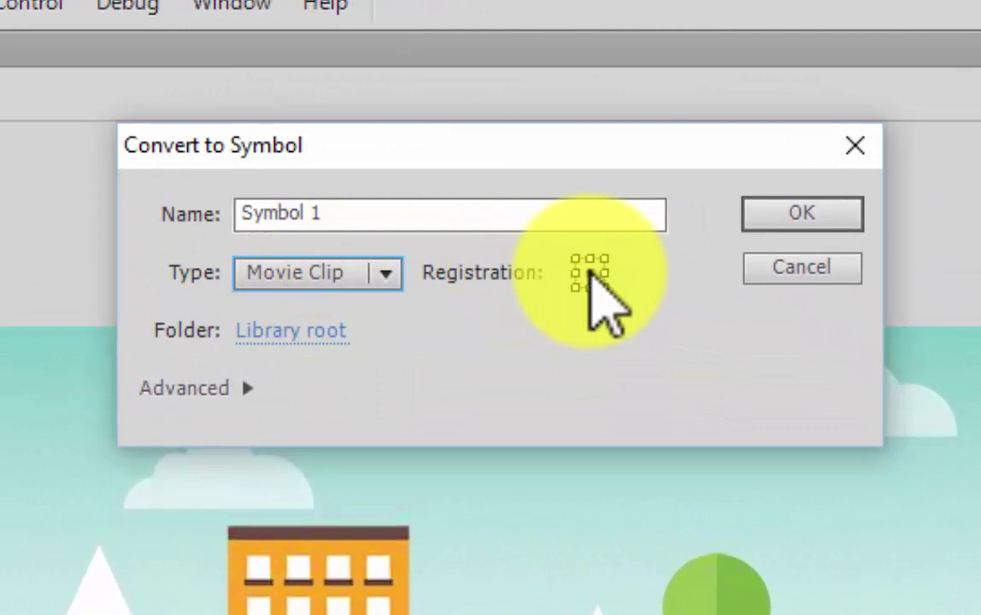
click(589, 272)
drag(367, 208, 2, 278)
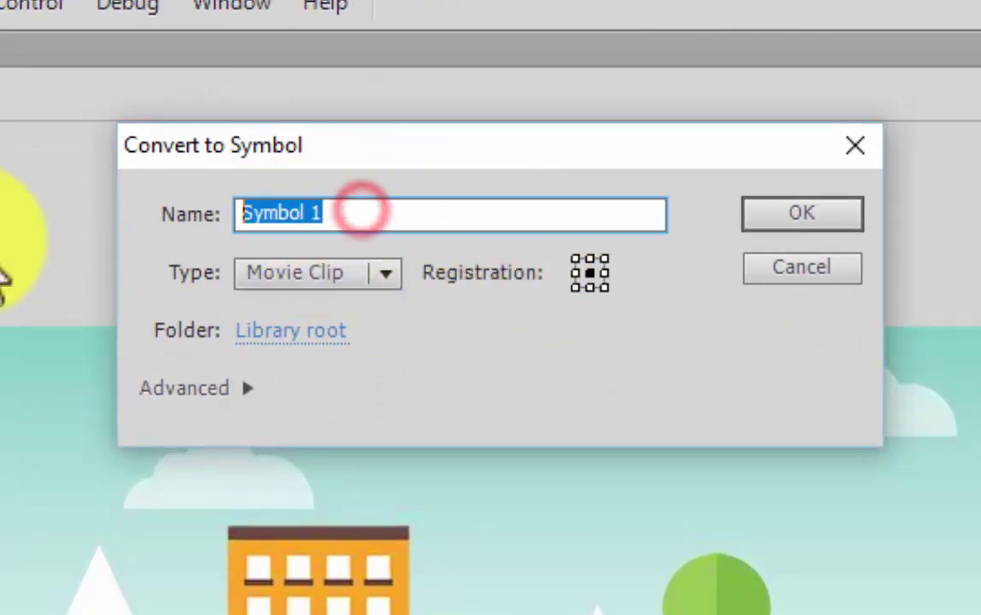
text(]hv)
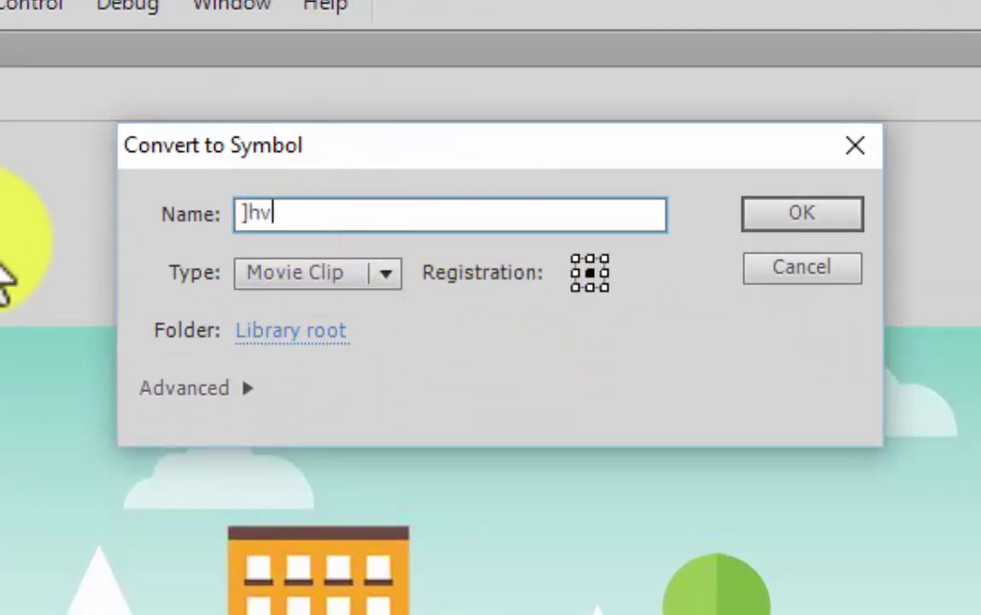
text(ล้อรถ)
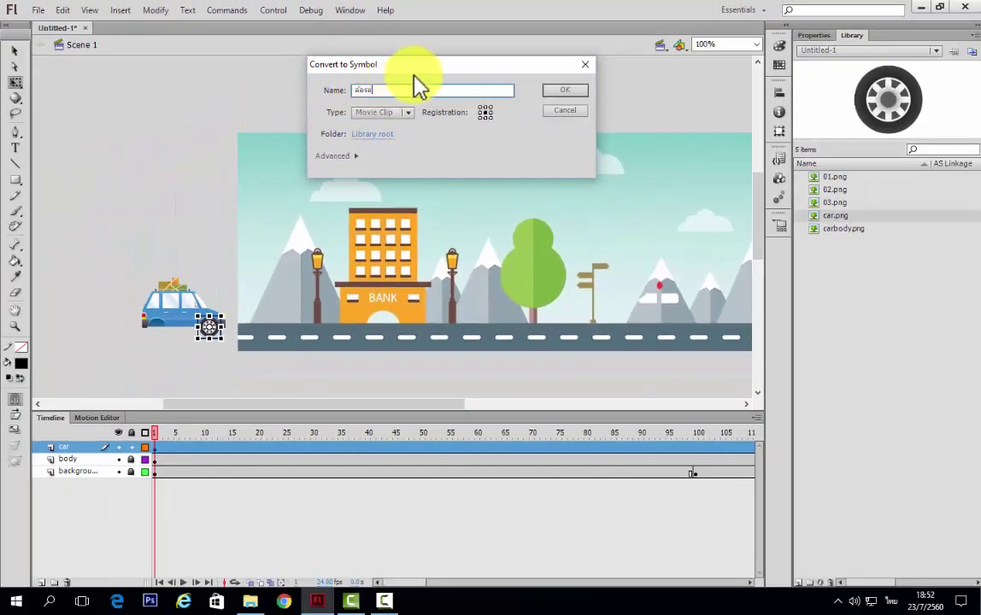
click(567, 94)
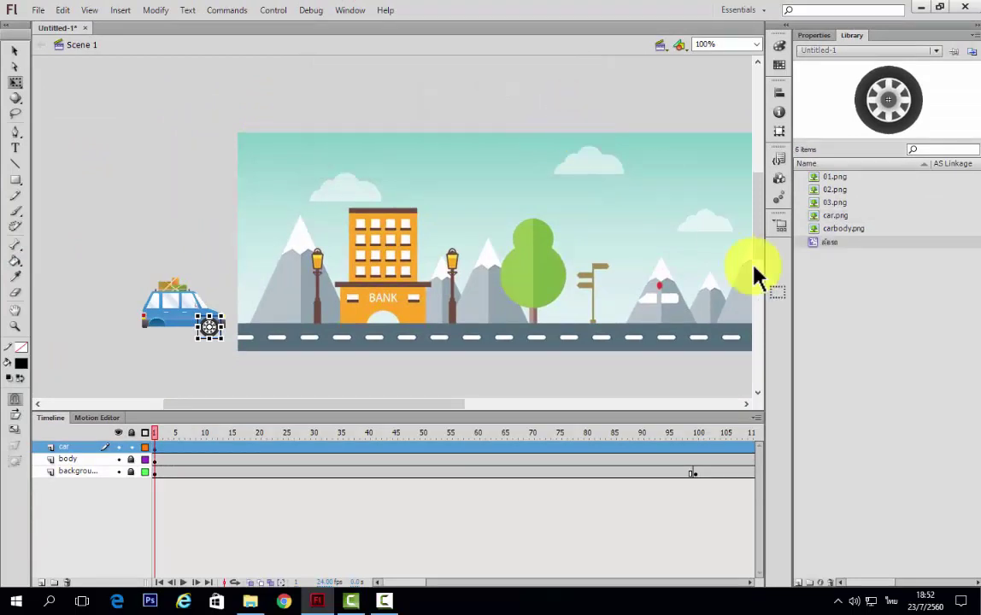
Step: Open the wheel's ล้อรถ movie clip for editing in place on the stage
click(825, 243)
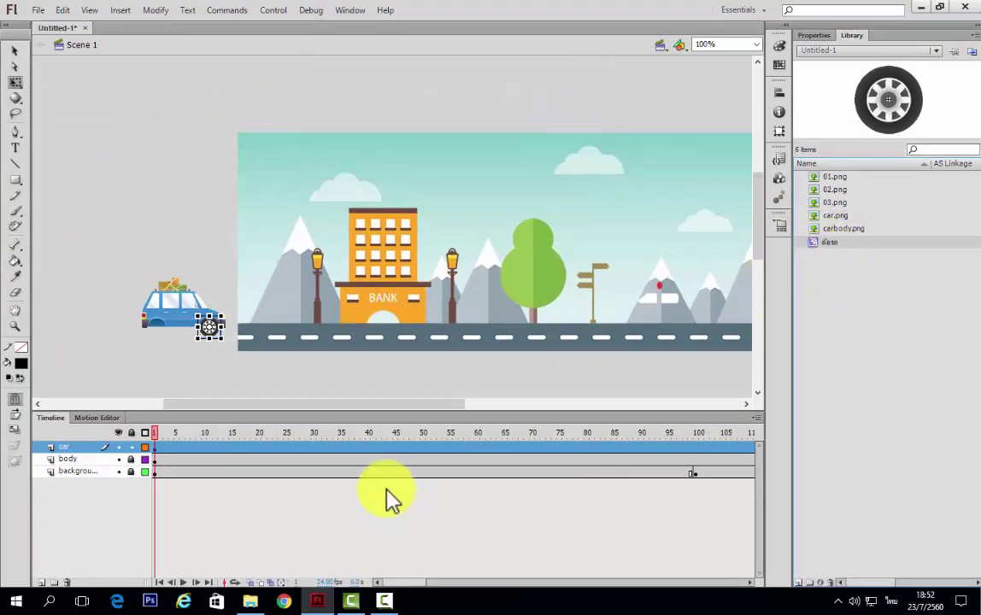
click(209, 327)
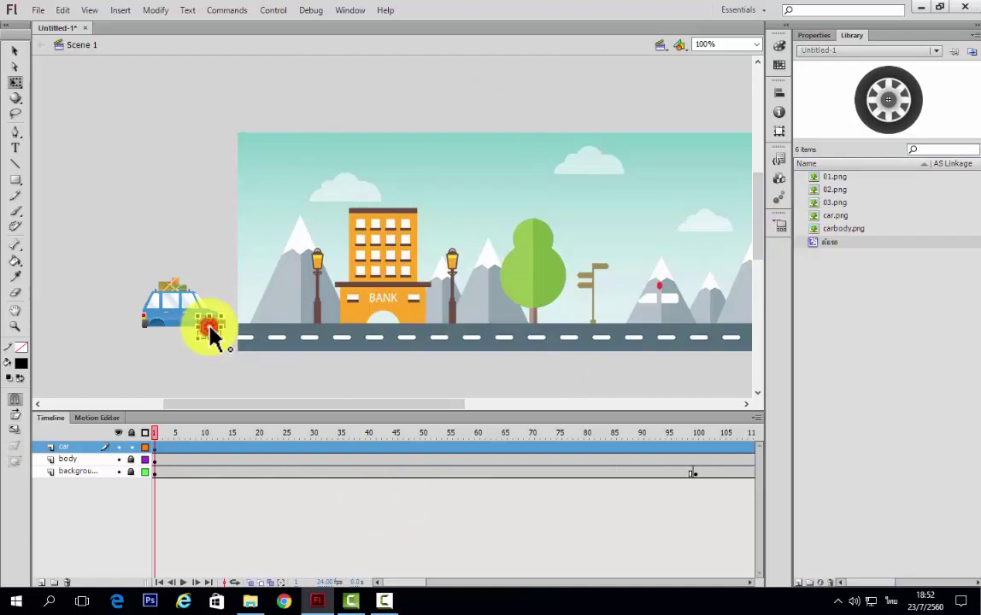
double_click(208, 329)
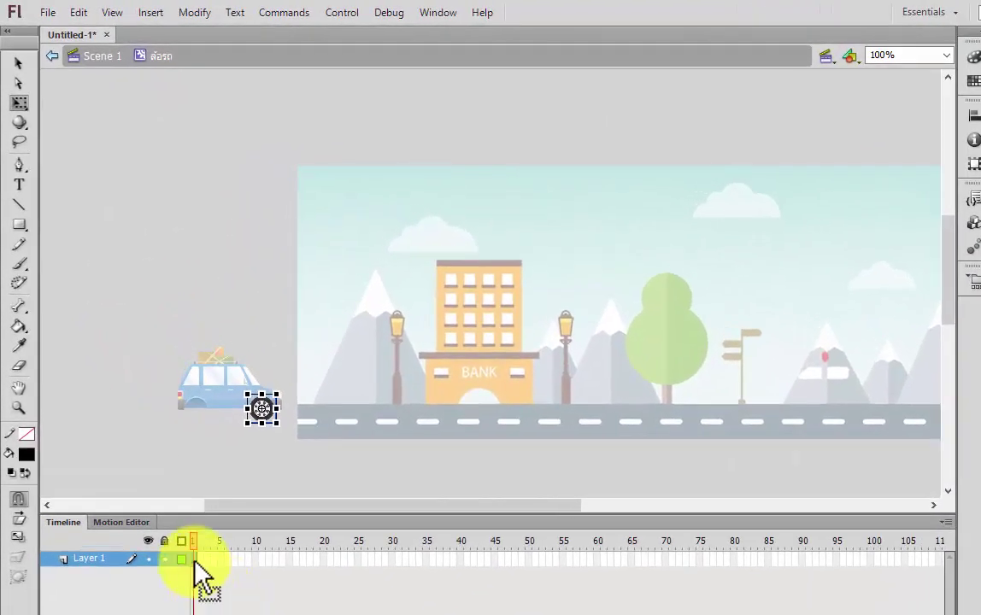
Step: Insert a keyframe at frame 15 on Layer 1 of the ล้อรถ movie clip
click(322, 561)
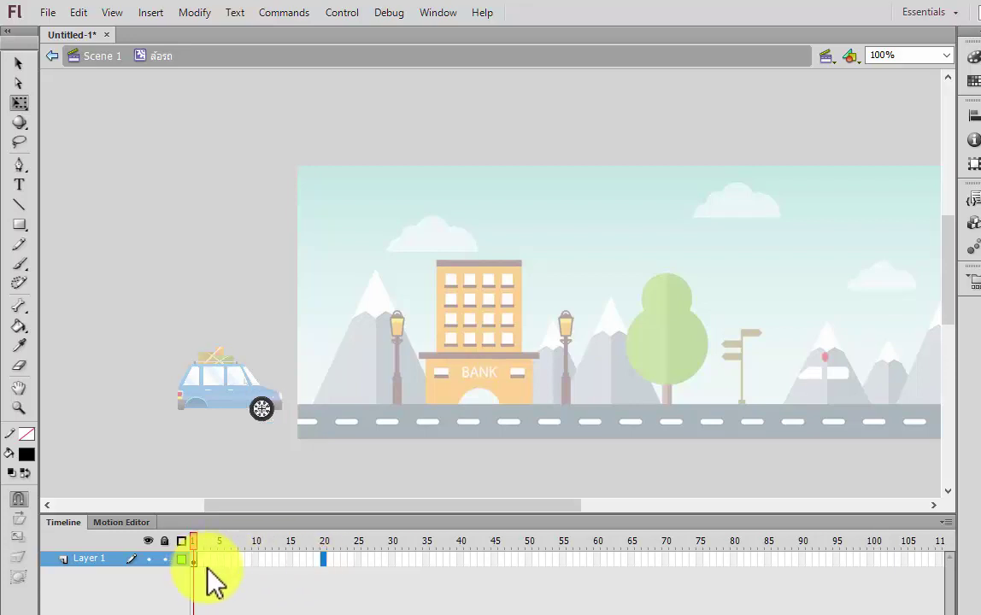
click(288, 558)
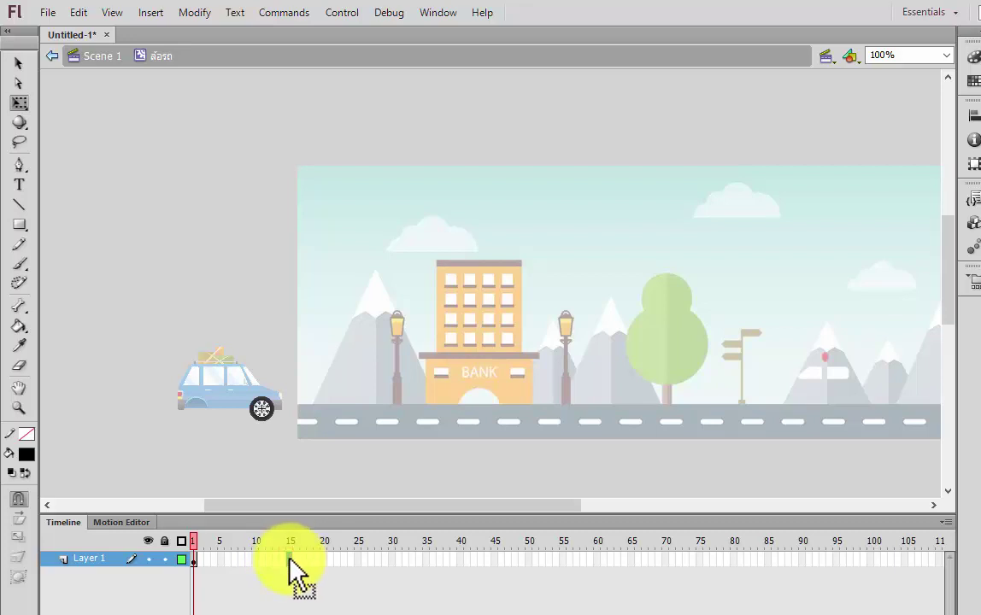
right_click(290, 559)
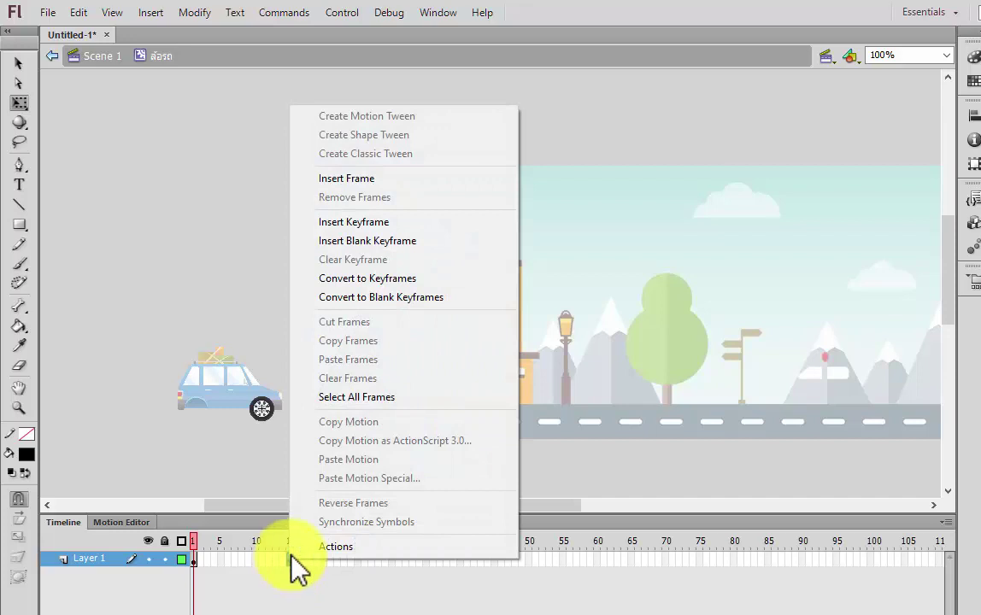
click(411, 223)
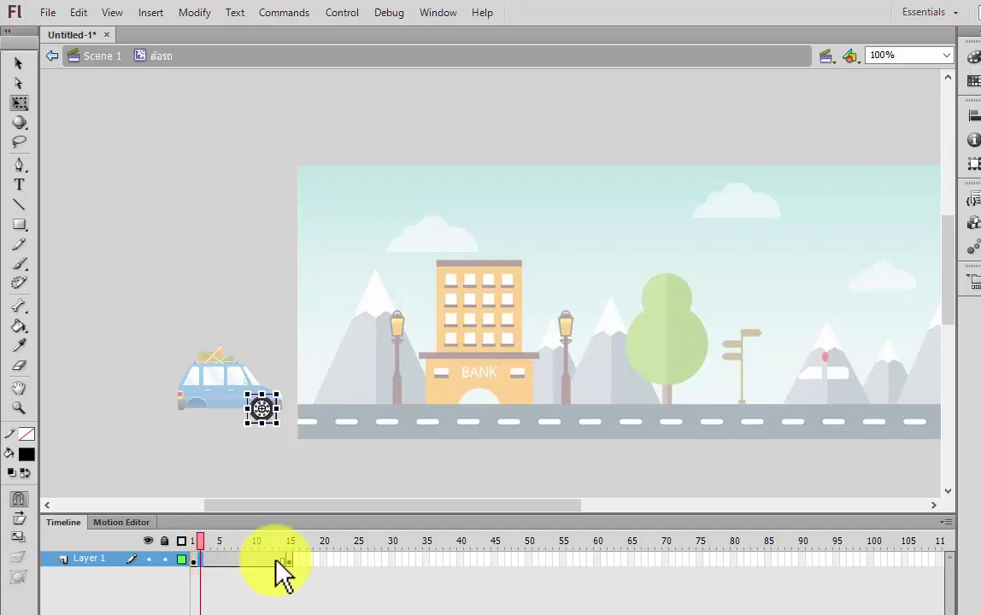
Step: Create a classic tween between the wheel's keyframes at frames 1 and 15 and scrub through it
click(197, 561)
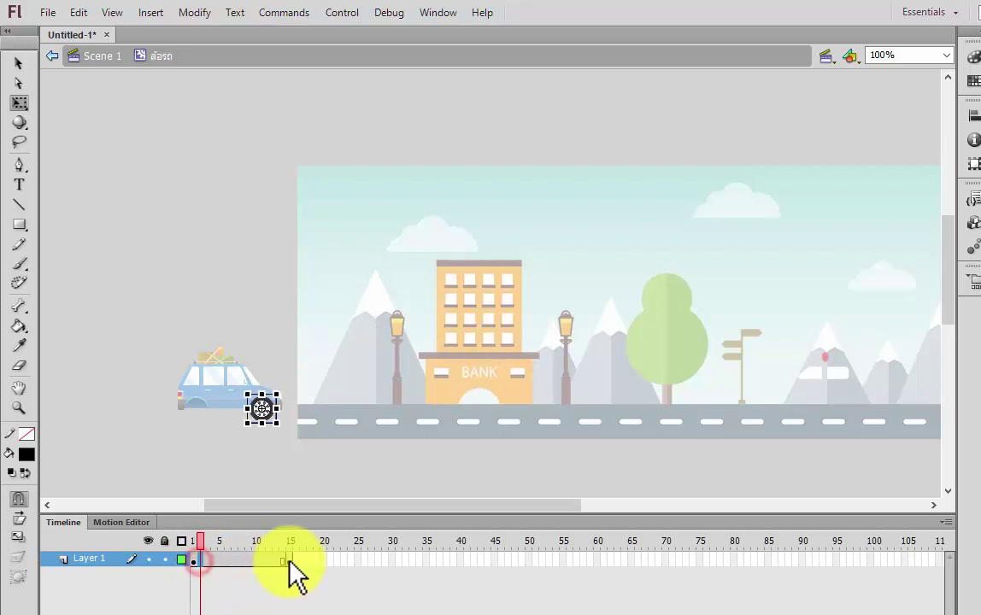
click(282, 561)
click(247, 560)
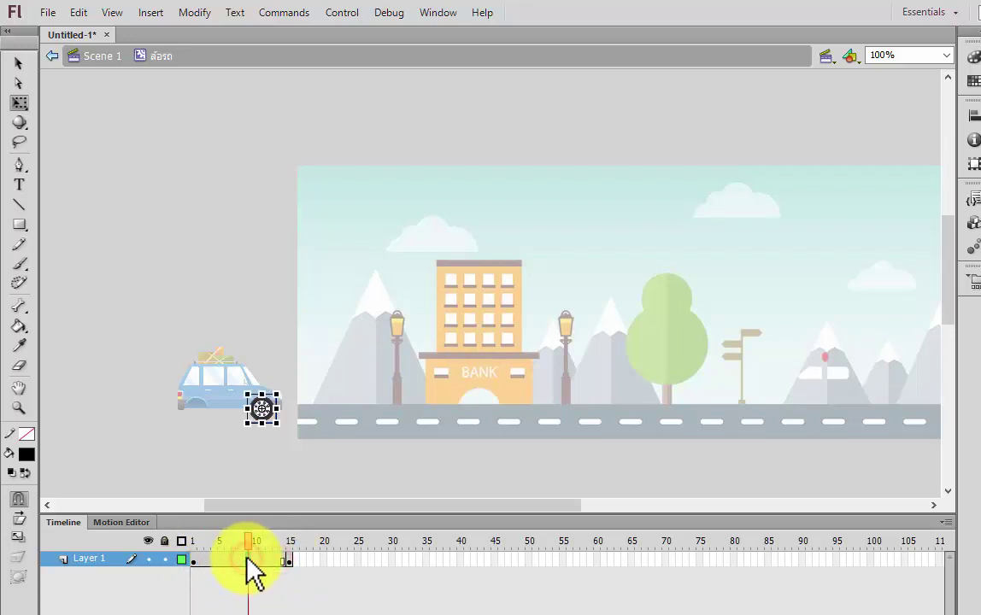
right_click(248, 560)
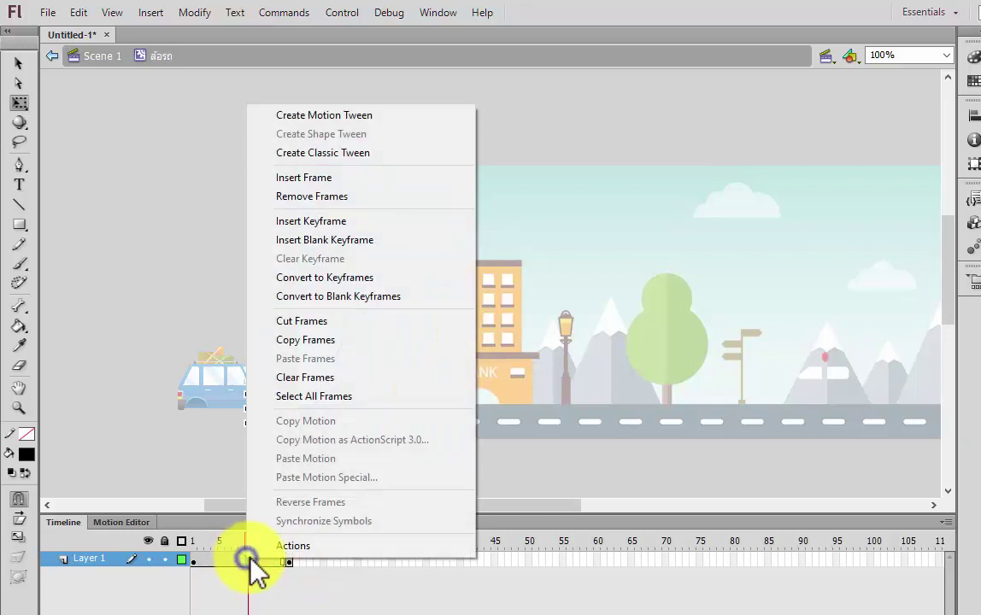
click(332, 162)
drag(247, 541, 235, 568)
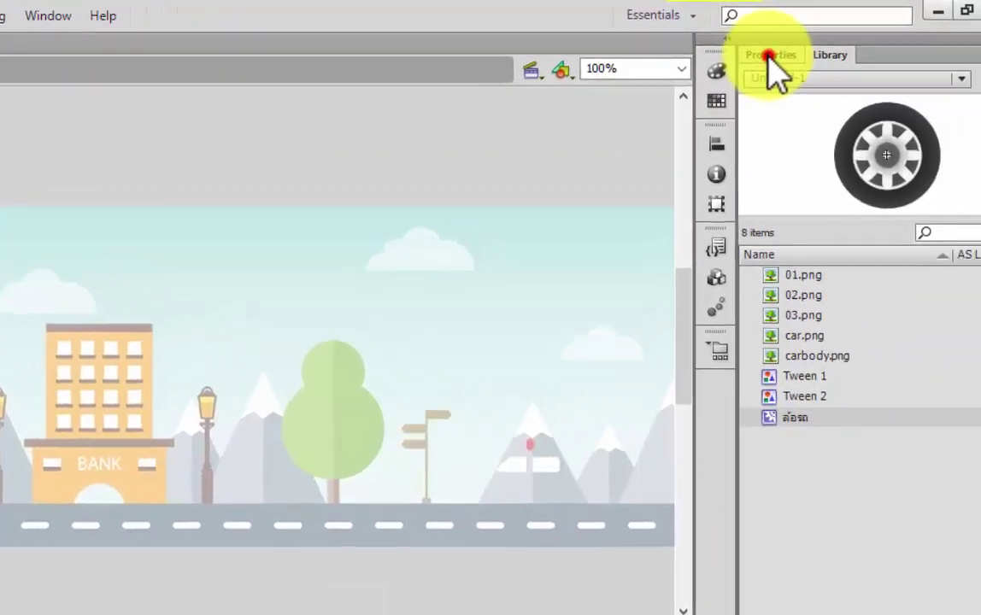
Step: Set the wheel tween's Rotate option to CW
click(915, 48)
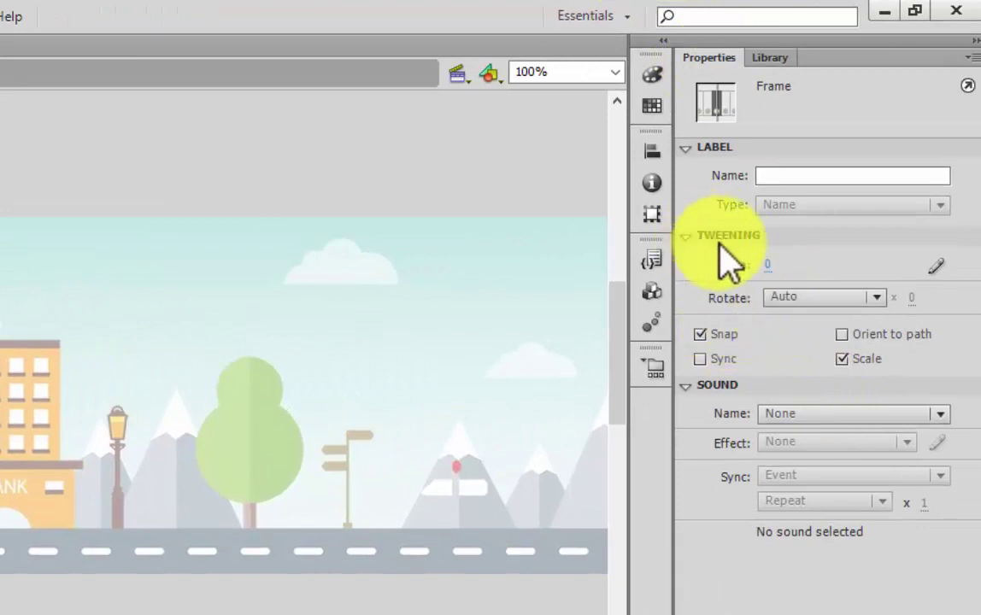
click(817, 298)
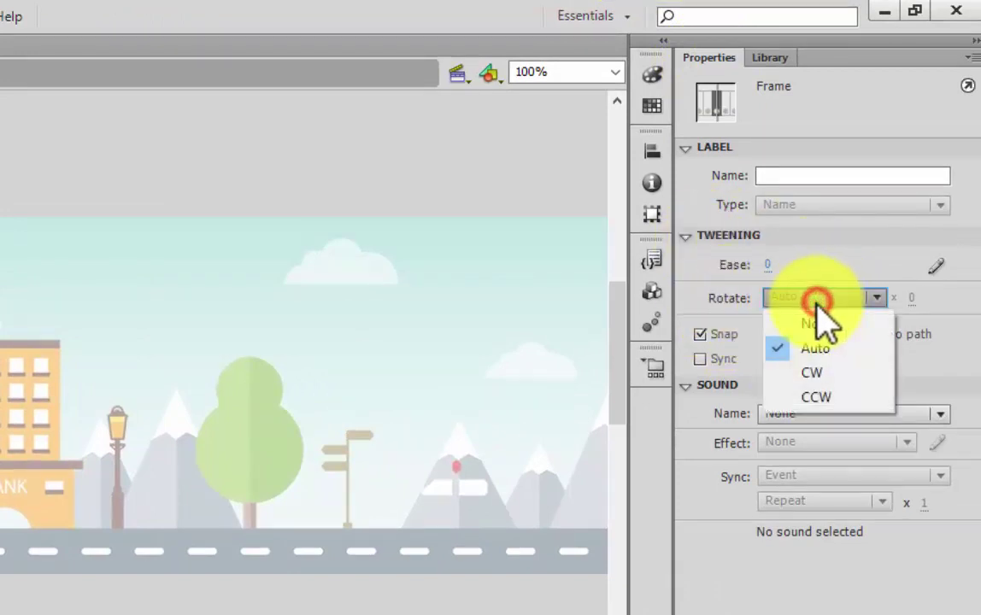
click(818, 373)
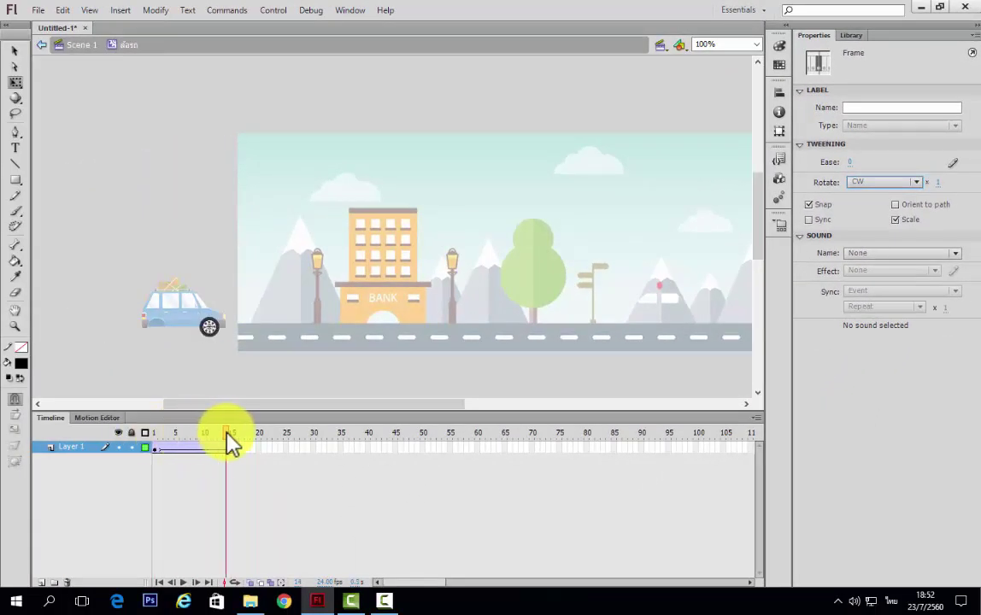
Step: Play and scrub through the wheel's tween to check the rotation
key(Return)
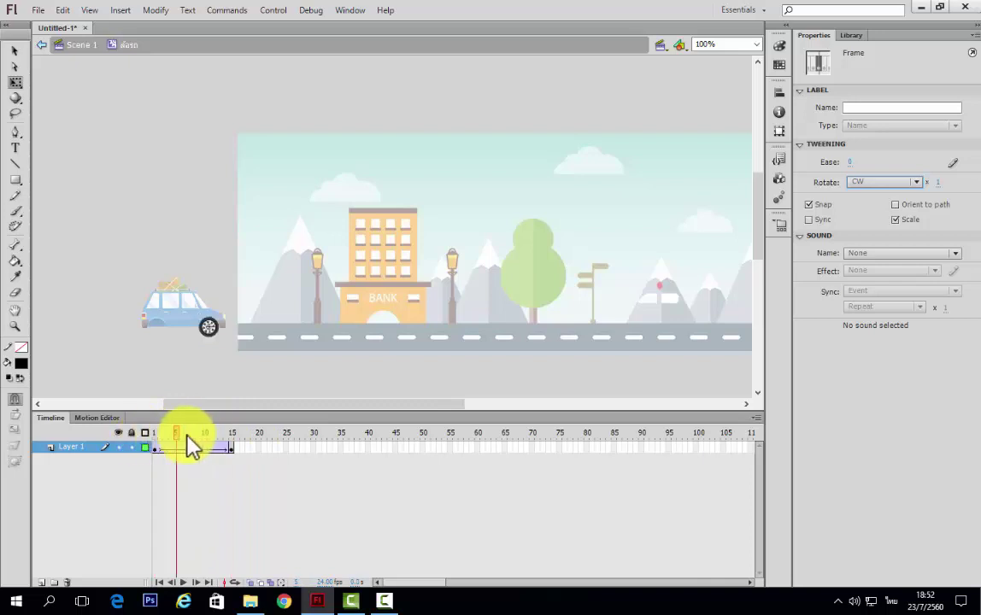
mouse_move(175, 436)
mouse_down()
mouse_move(198, 440)
mouse_move(158, 436)
mouse_move(194, 441)
mouse_up()
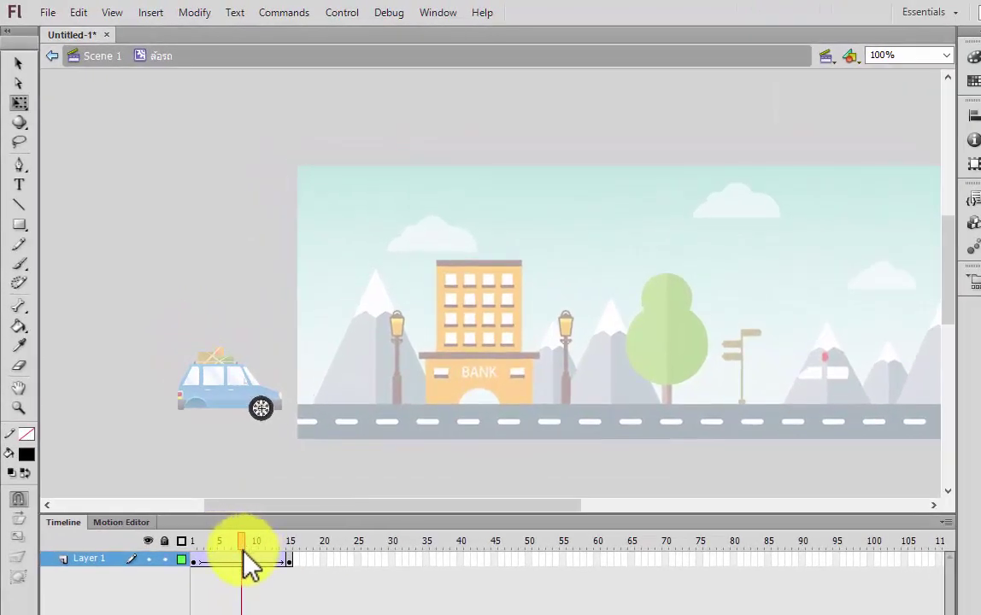
click(239, 561)
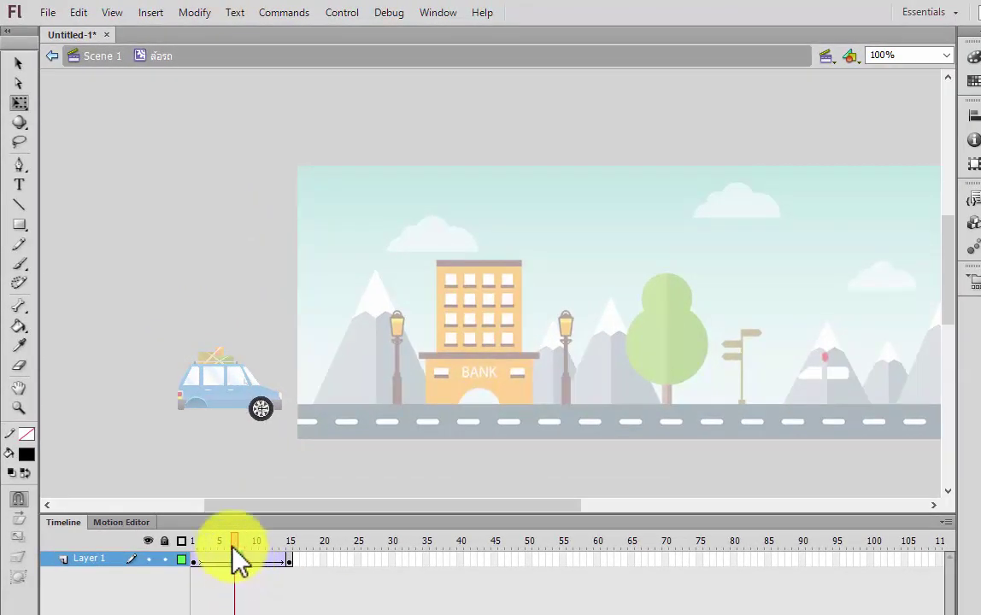
drag(243, 540, 271, 542)
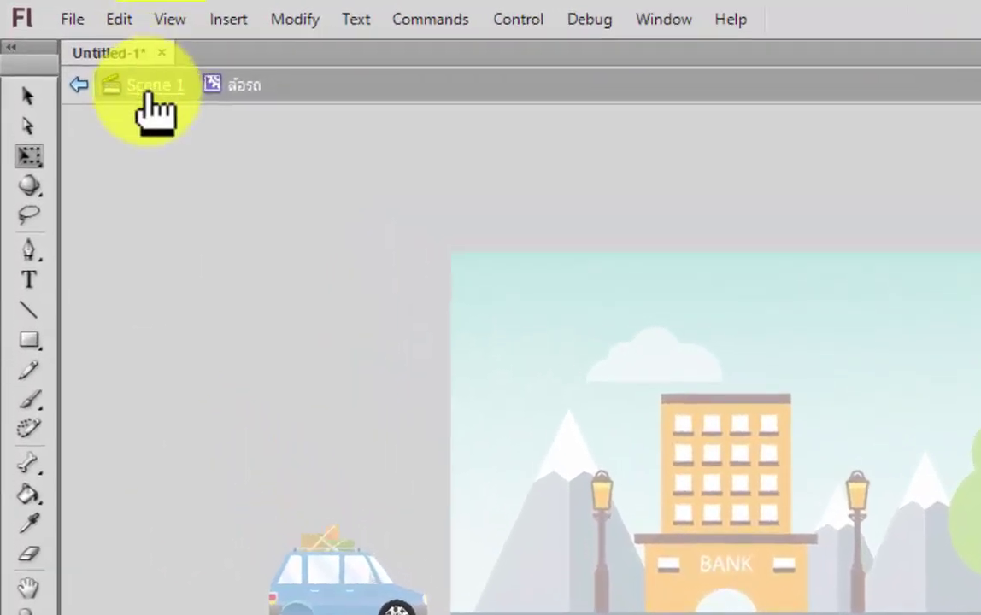
Step: Return to Scene 1 and paste a copy of the front wheel's movie clip onto the car layer
click(125, 70)
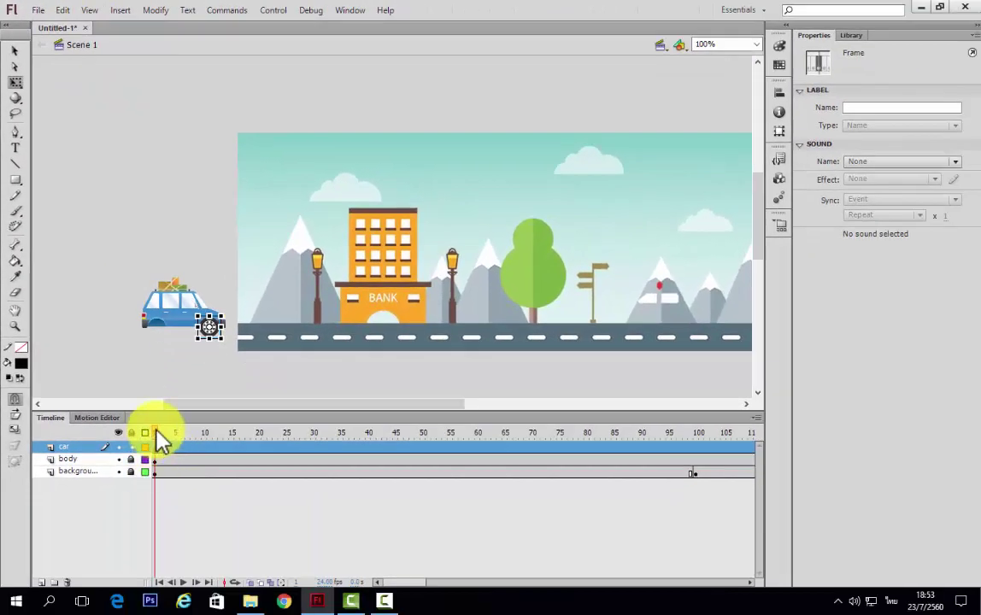
click(215, 335)
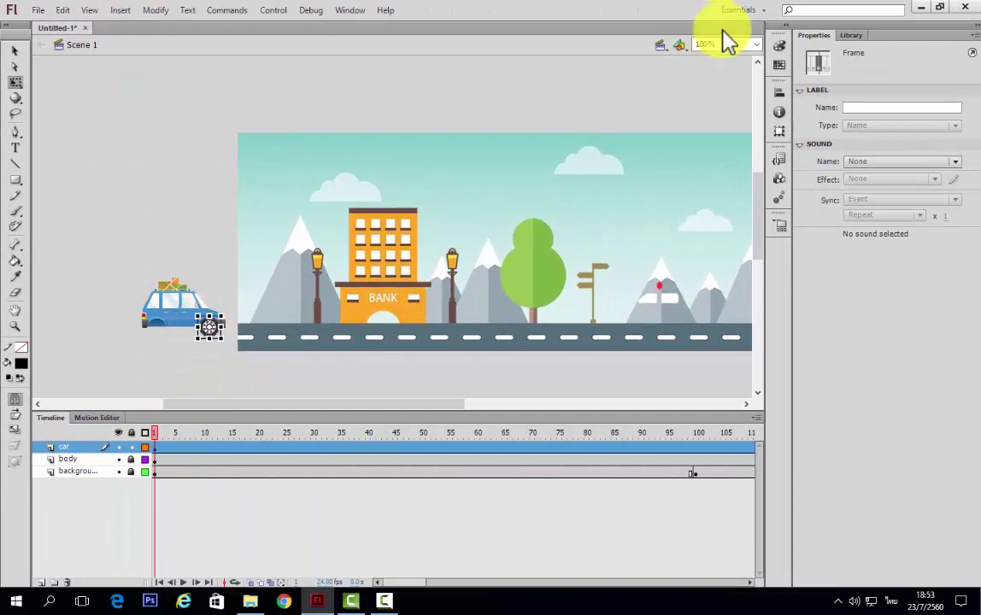
click(855, 35)
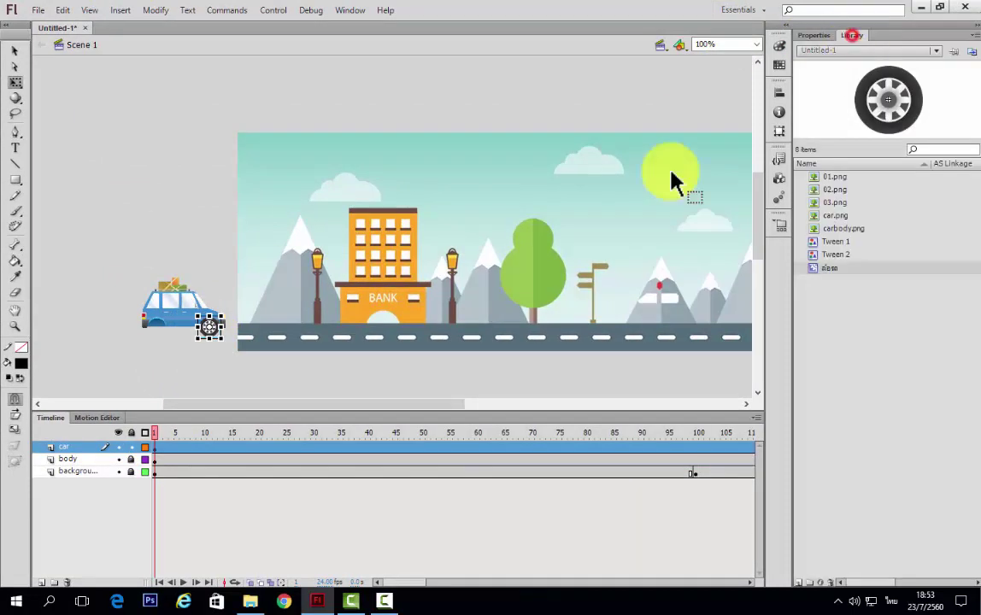
right_click(206, 333)
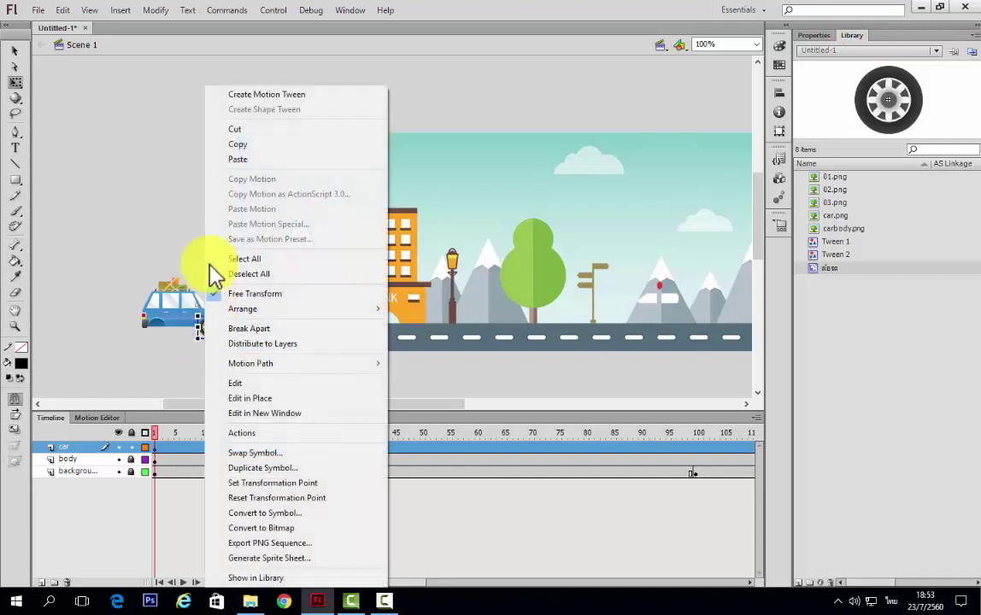
click(231, 144)
click(147, 352)
right_click(150, 351)
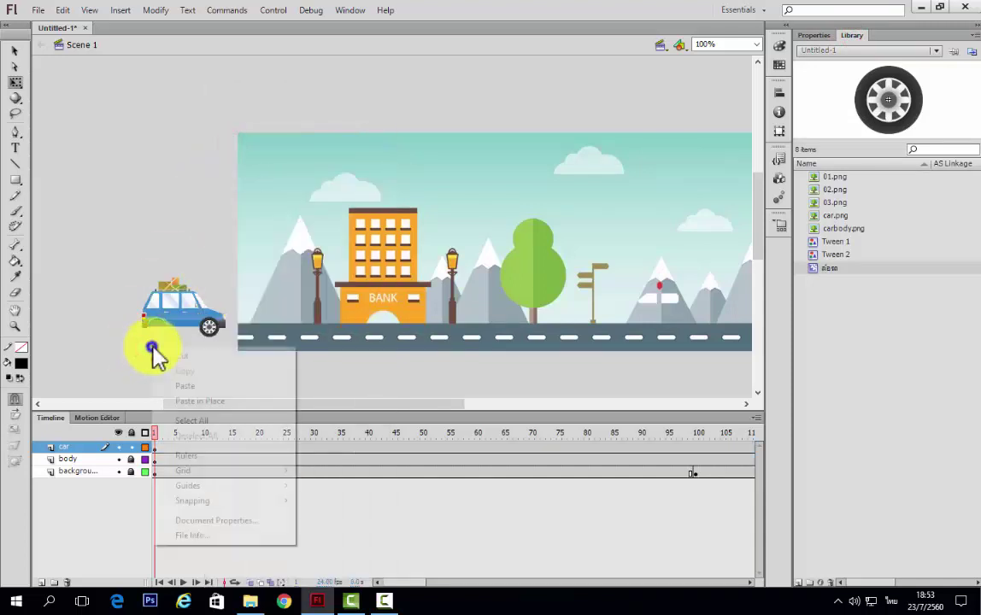
click(186, 389)
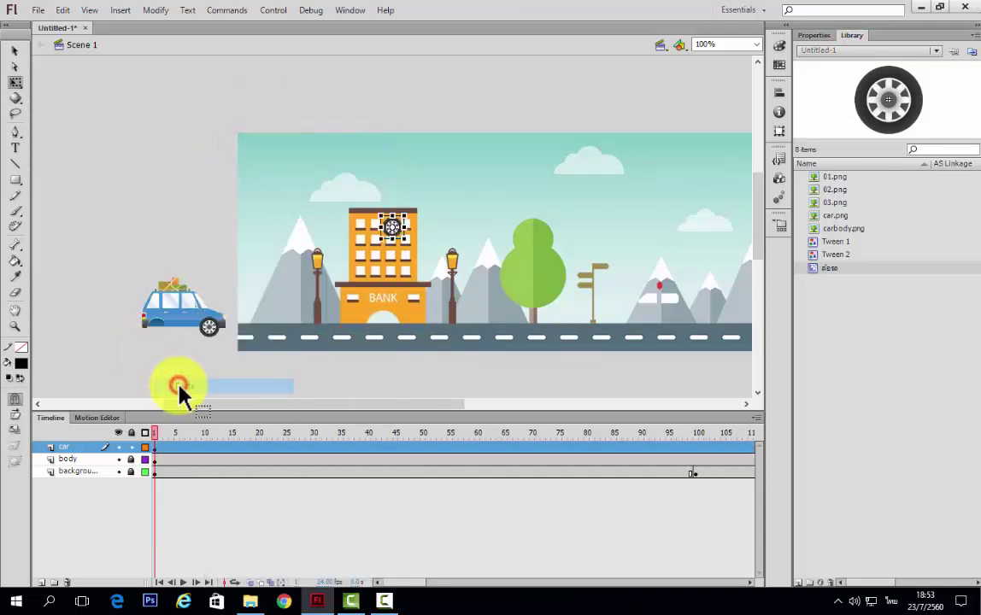
Step: Move the pasted wheel to the car's rear wheel arch and fine-tune its position
click(396, 226)
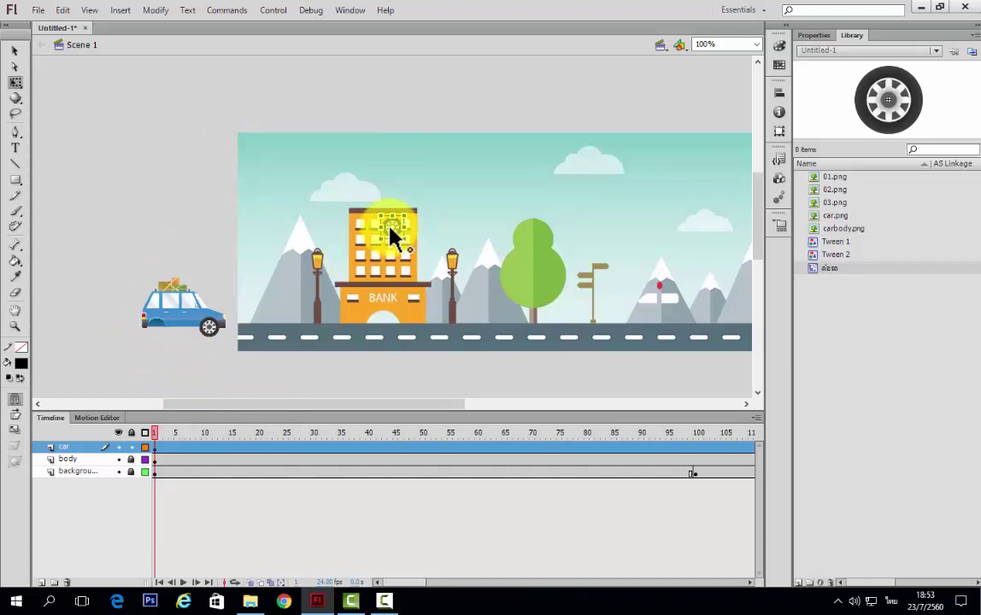
drag(391, 235, 167, 345)
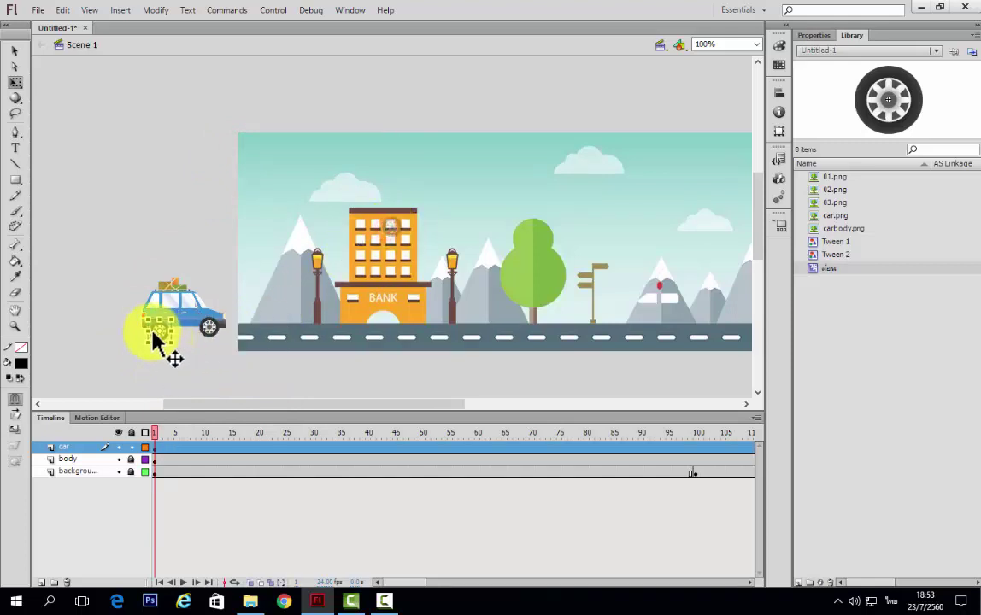
click(175, 377)
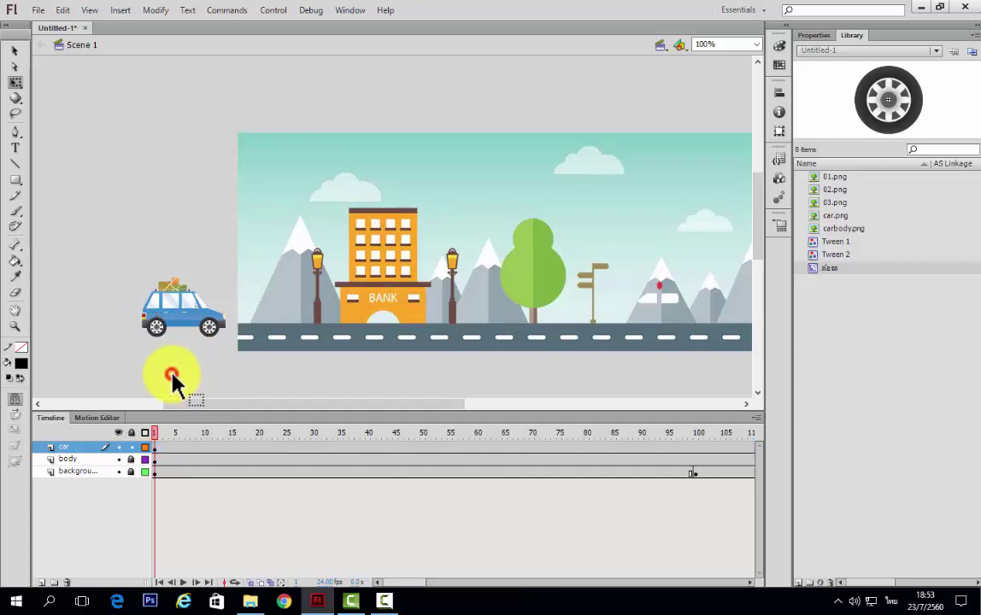
click(154, 328)
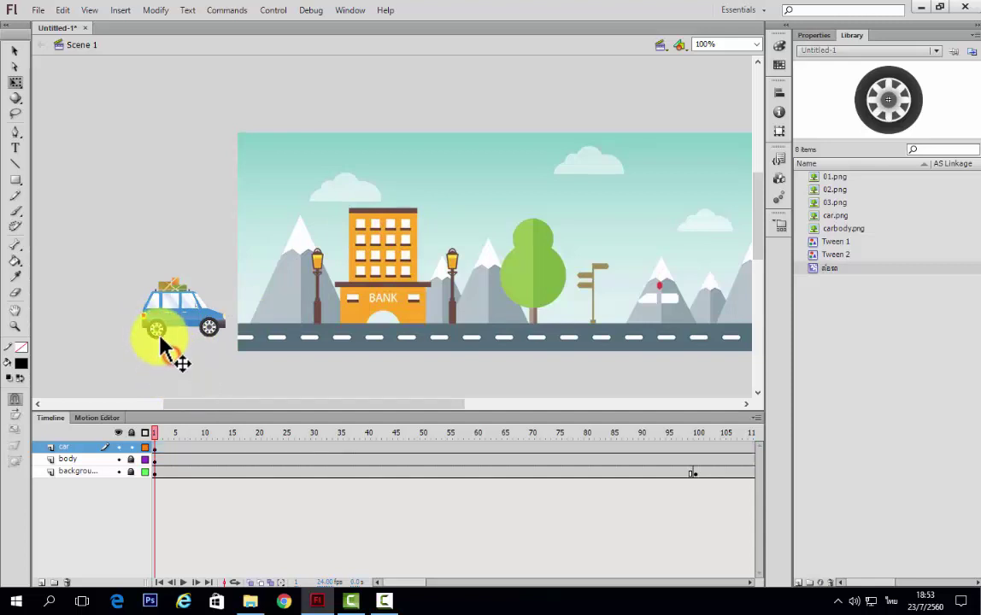
click(153, 334)
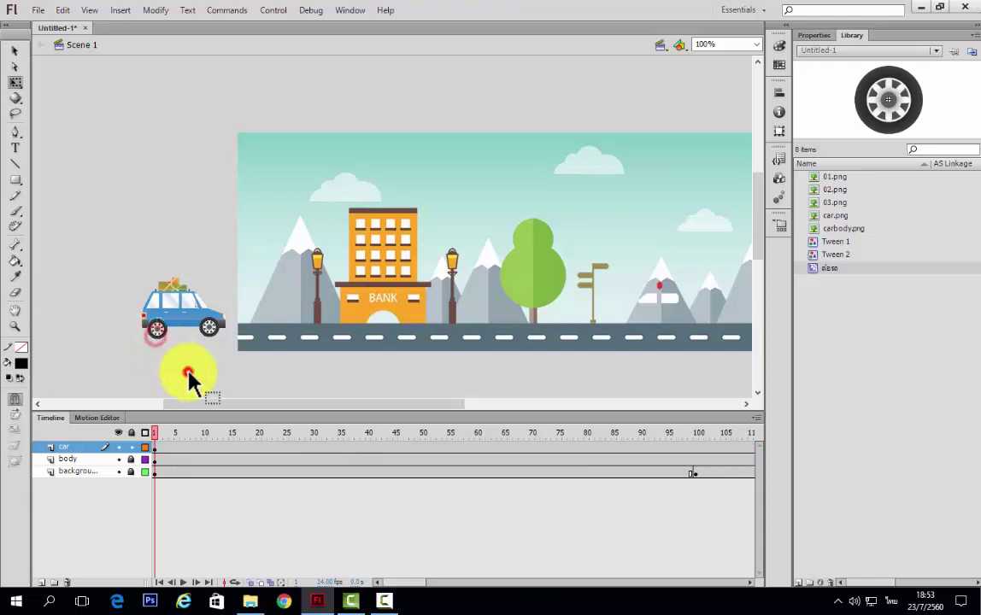
click(187, 372)
click(157, 329)
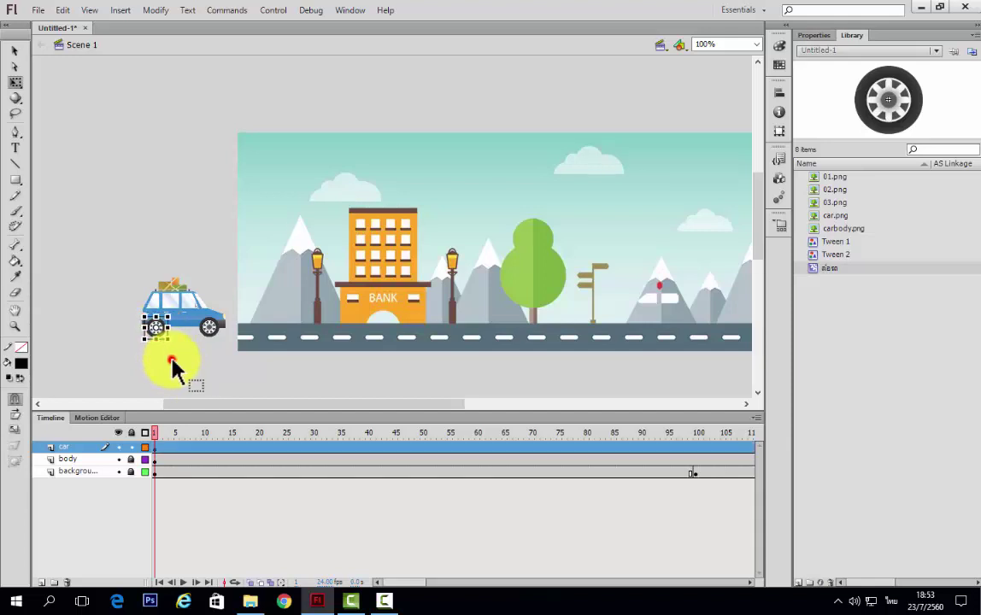
click(157, 329)
click(177, 360)
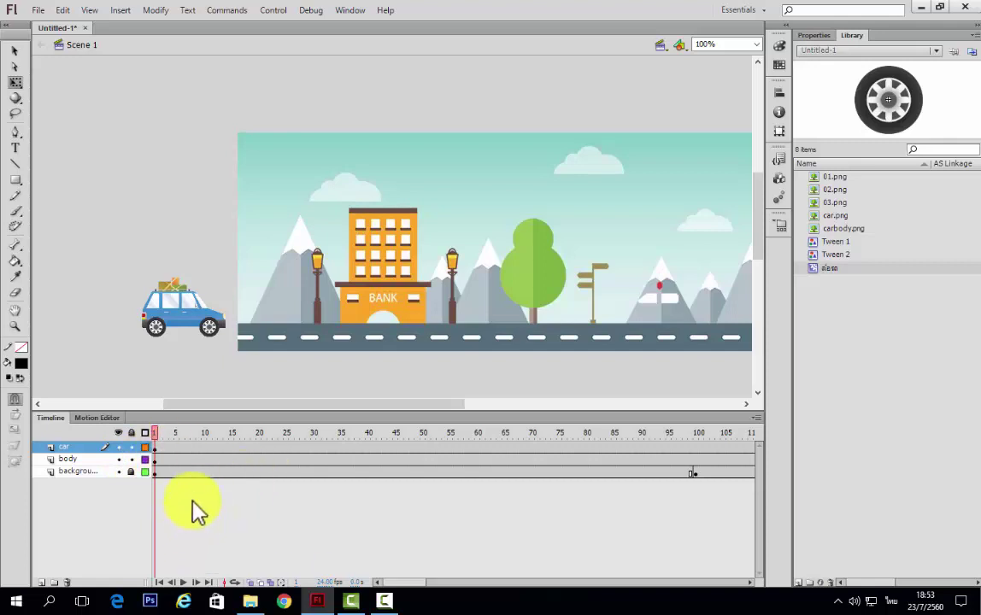
Step: Insert keyframes at frame 300 on both the car and body layers
click(394, 582)
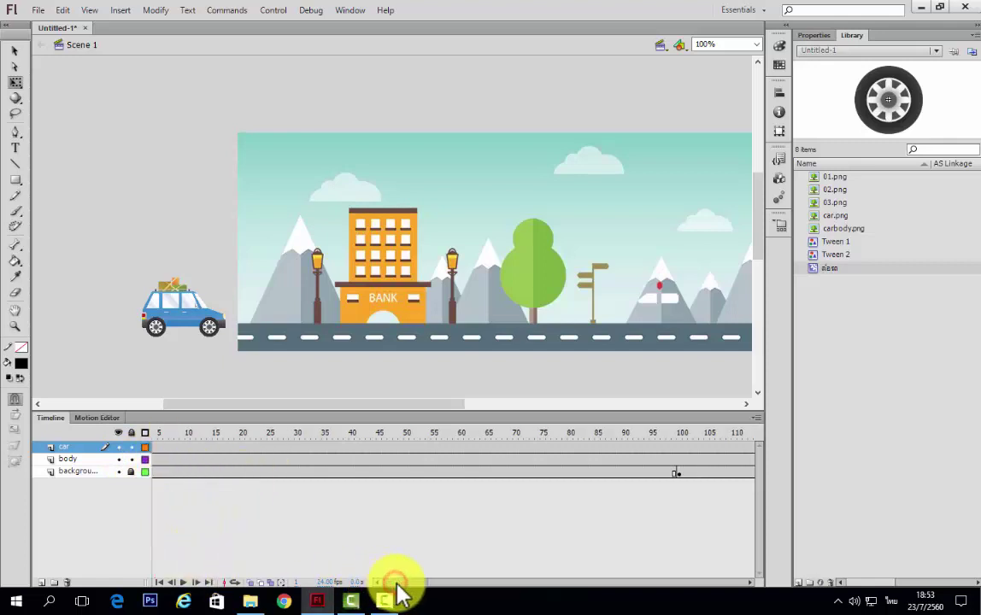
drag(397, 584, 487, 584)
click(571, 460)
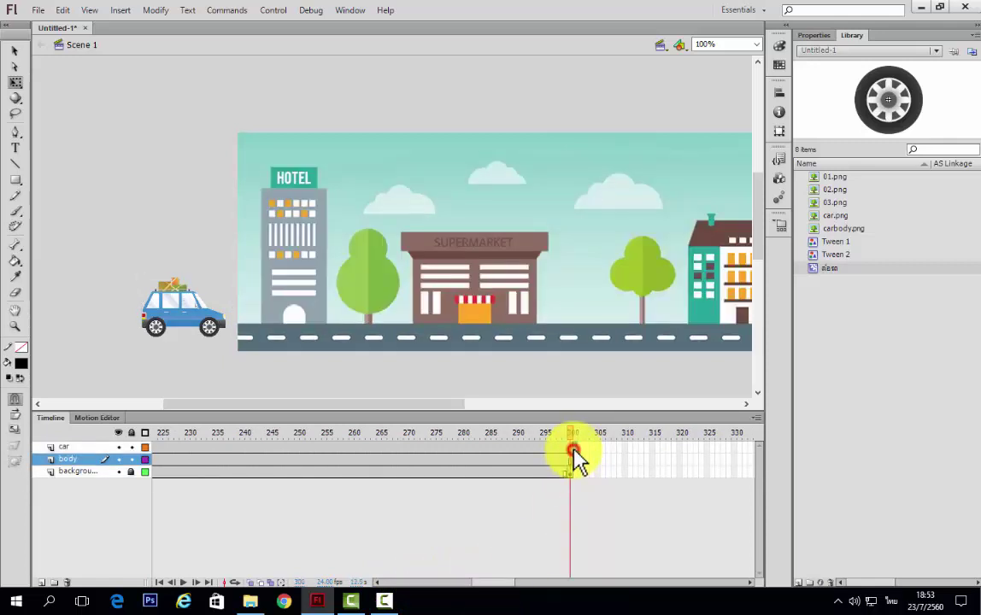
click(571, 450)
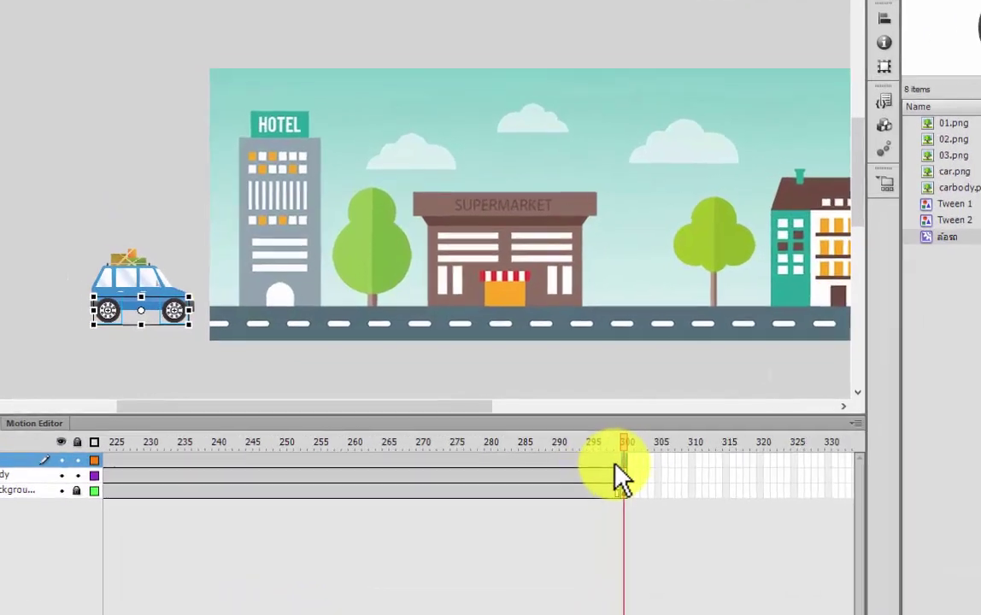
right_click(572, 459)
click(722, 98)
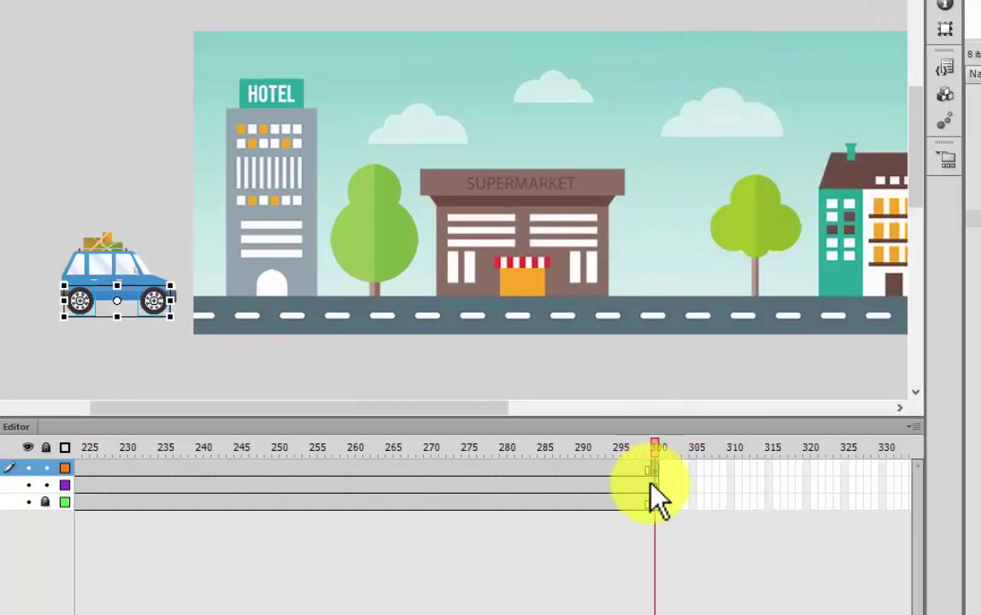
click(651, 485)
right_click(652, 486)
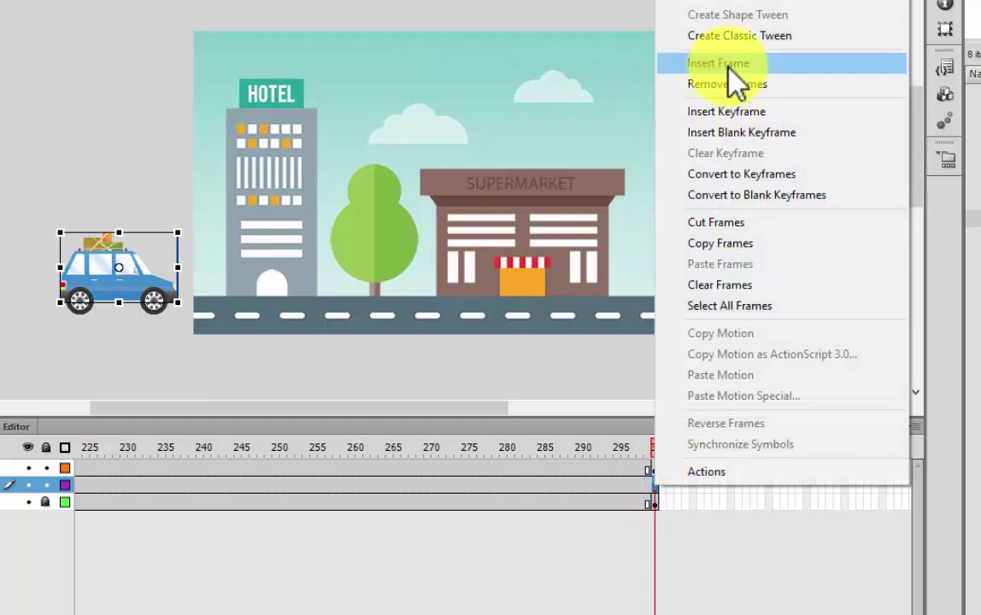
click(733, 111)
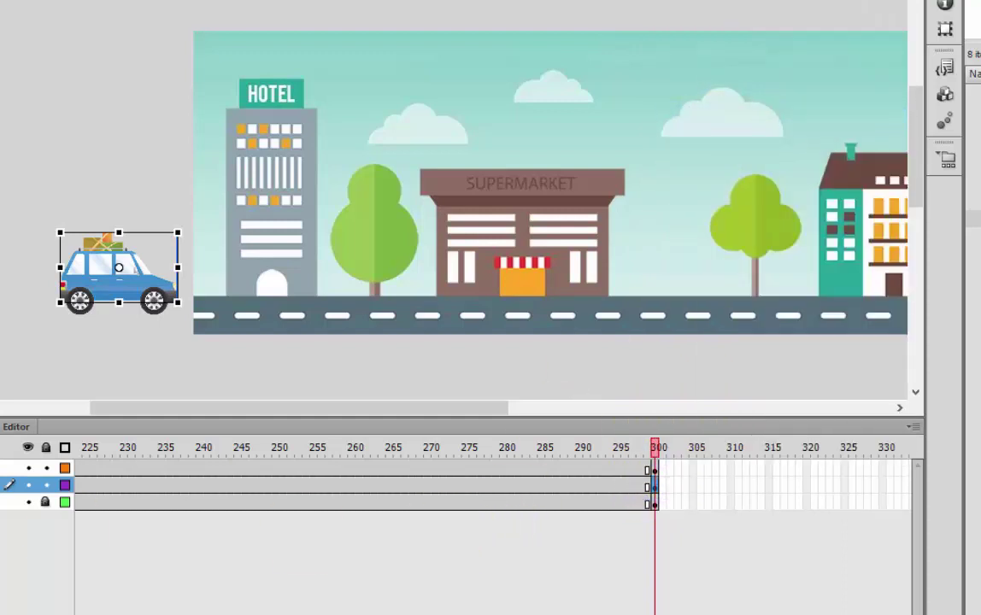
Step: Create classic tweens leading up to the frame 300 keyframes on the car and body layers
right_click(287, 484)
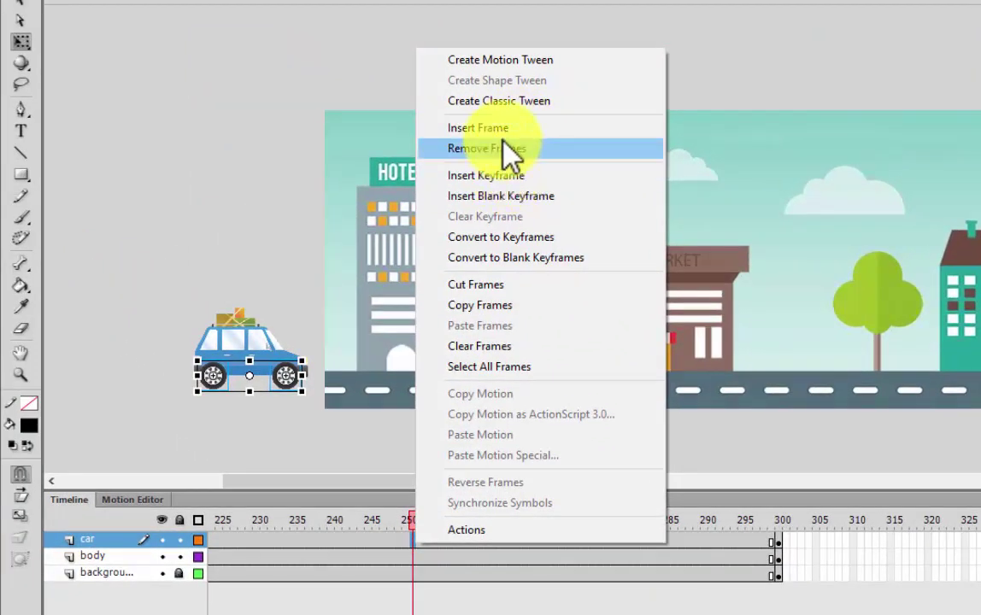
click(513, 101)
click(372, 557)
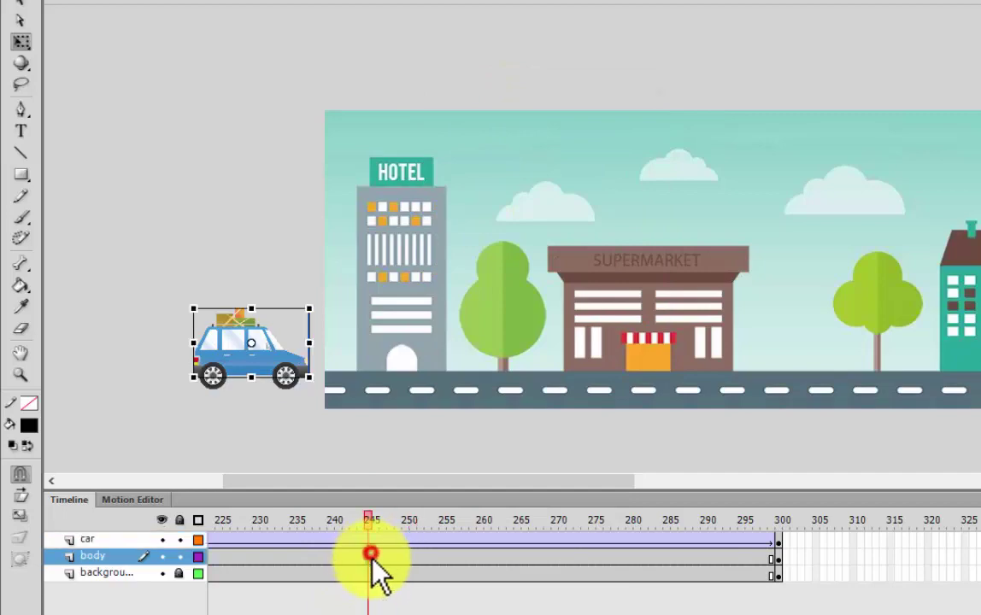
right_click(373, 560)
click(434, 144)
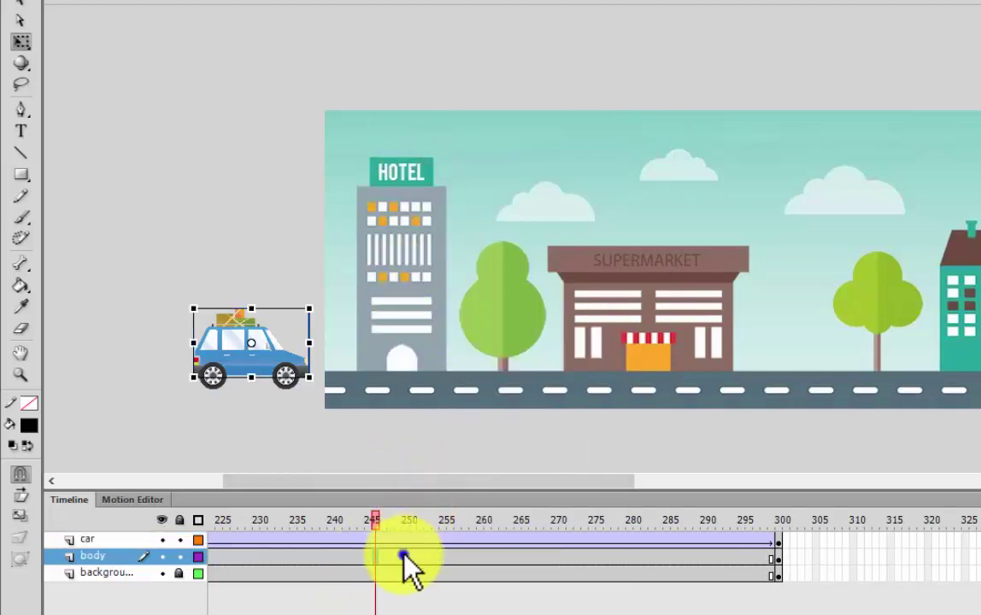
right_click(404, 556)
click(486, 112)
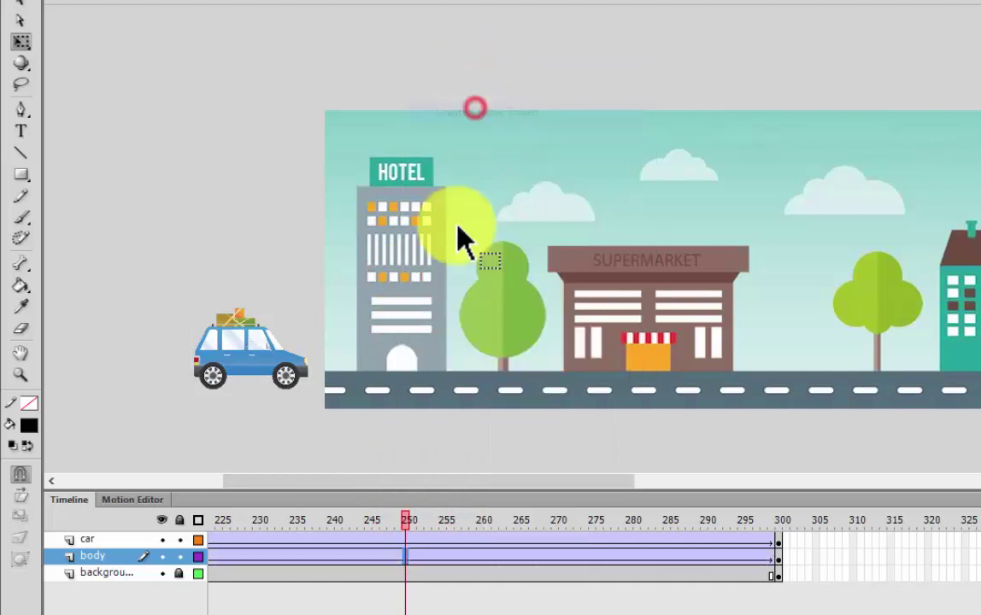
Step: Scrub through the new tweens and examine the car's starting position at frame 1 on the car and body layers
drag(389, 520, 637, 552)
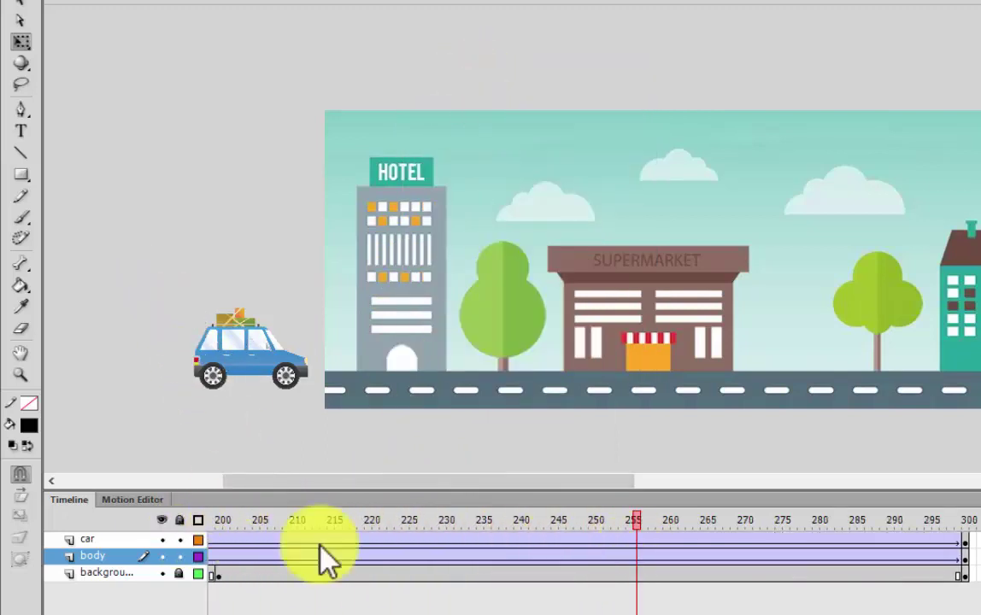
scroll(339, 564, left, 10)
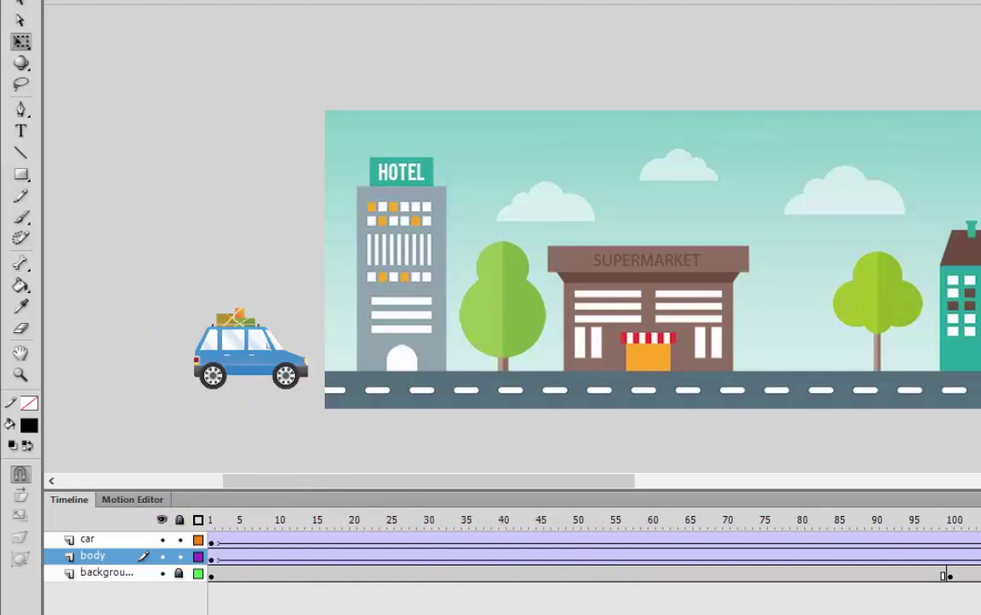
scroll(598, 556, right, 12)
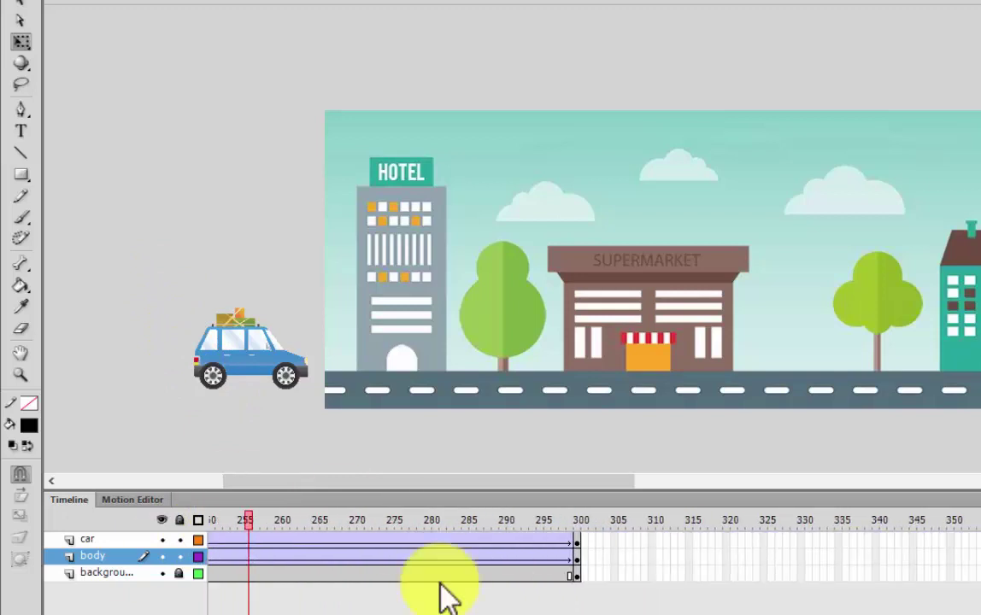
click(214, 346)
mouse_move(209, 335)
mouse_down()
mouse_move(314, 395)
mouse_move(300, 396)
mouse_up()
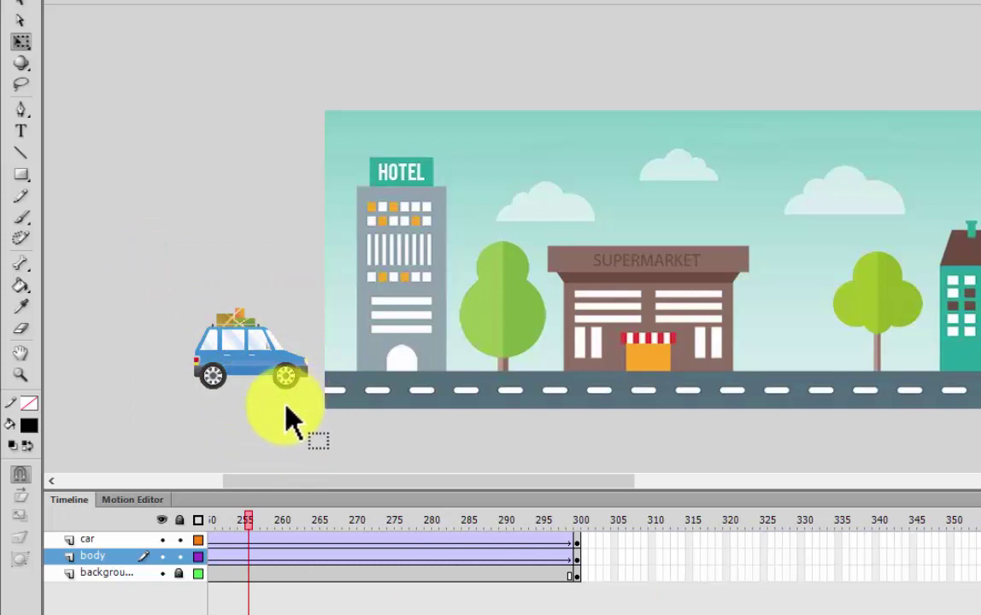
click(22, 6)
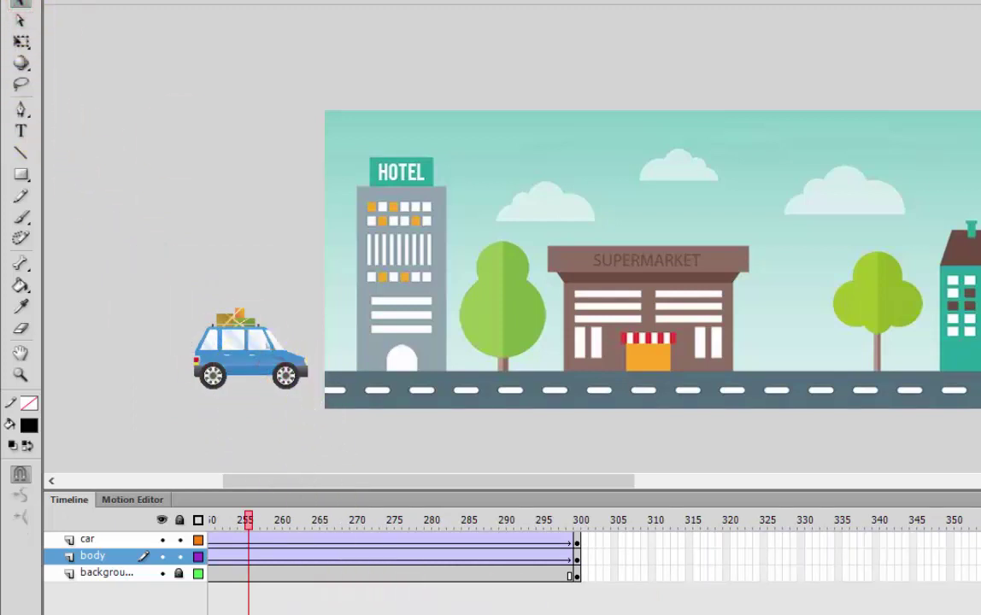
scroll(598, 551, left, 10)
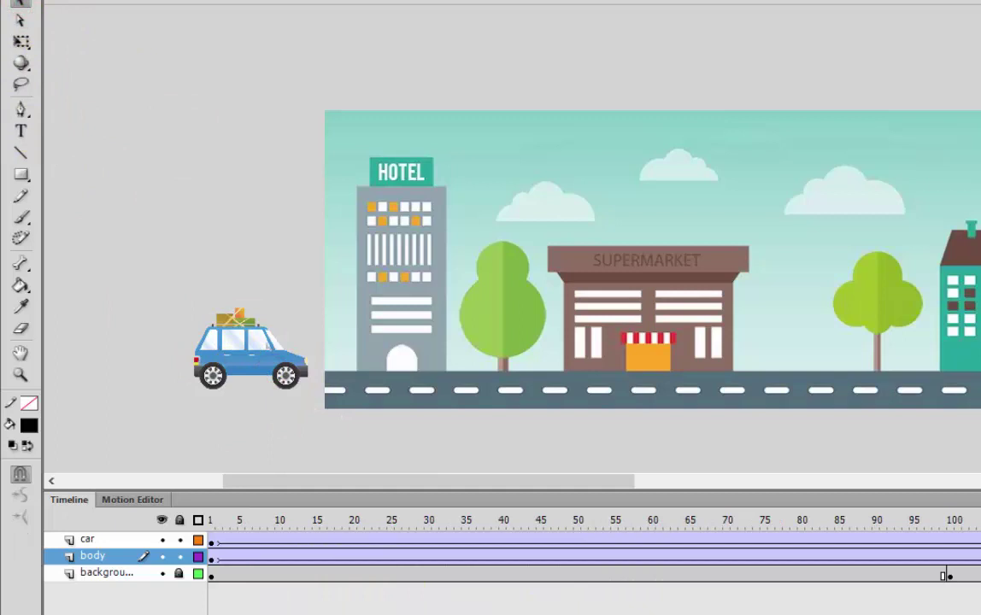
click(213, 544)
click(214, 557)
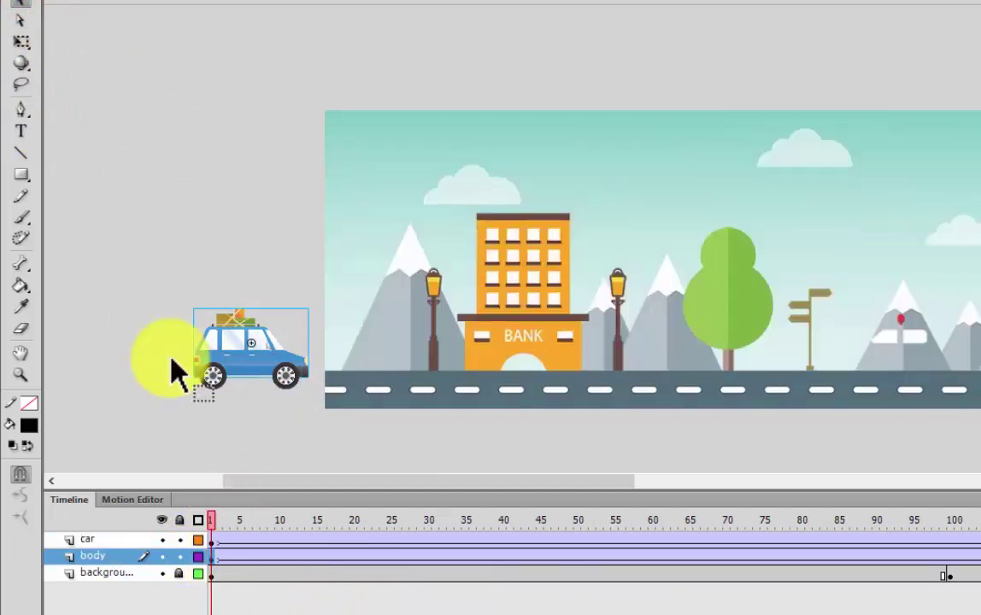
drag(136, 277, 359, 460)
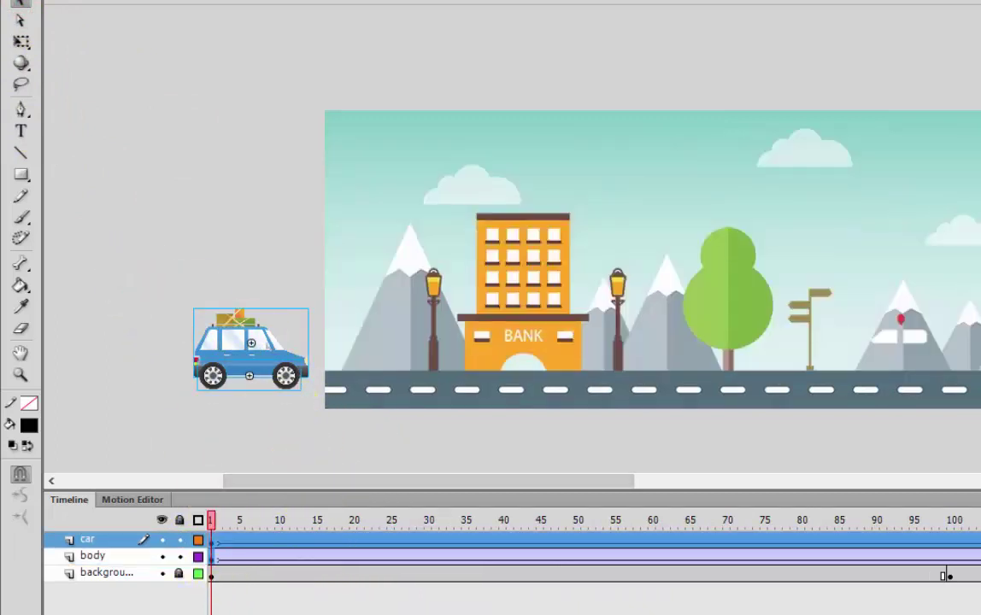
Step: Go to frame 300 and examine the end keyframes of the car and body layers
scroll(598, 551, right, 15)
scroll(598, 551, left, 5)
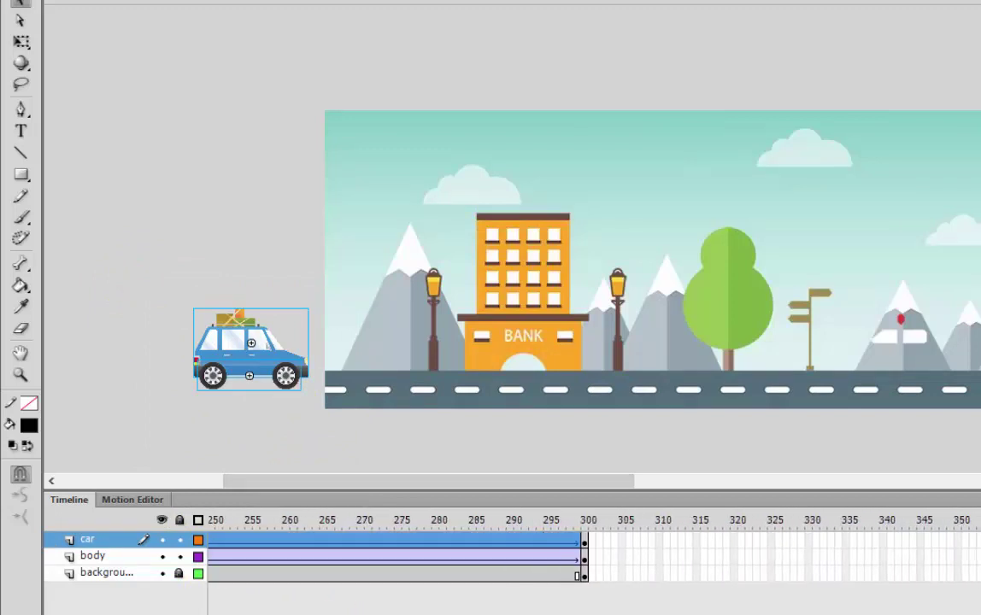
click(582, 539)
click(585, 556)
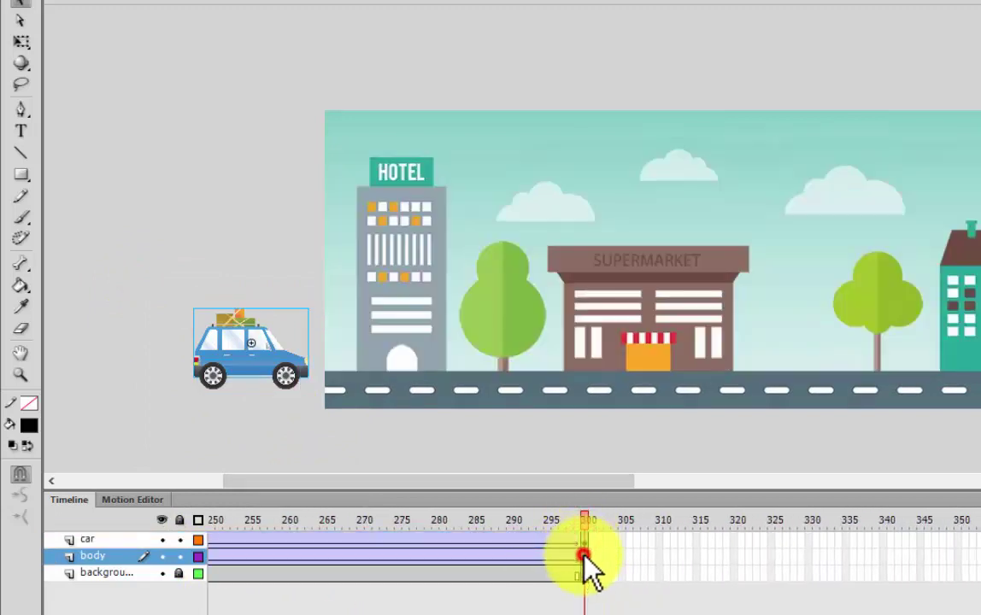
click(584, 539)
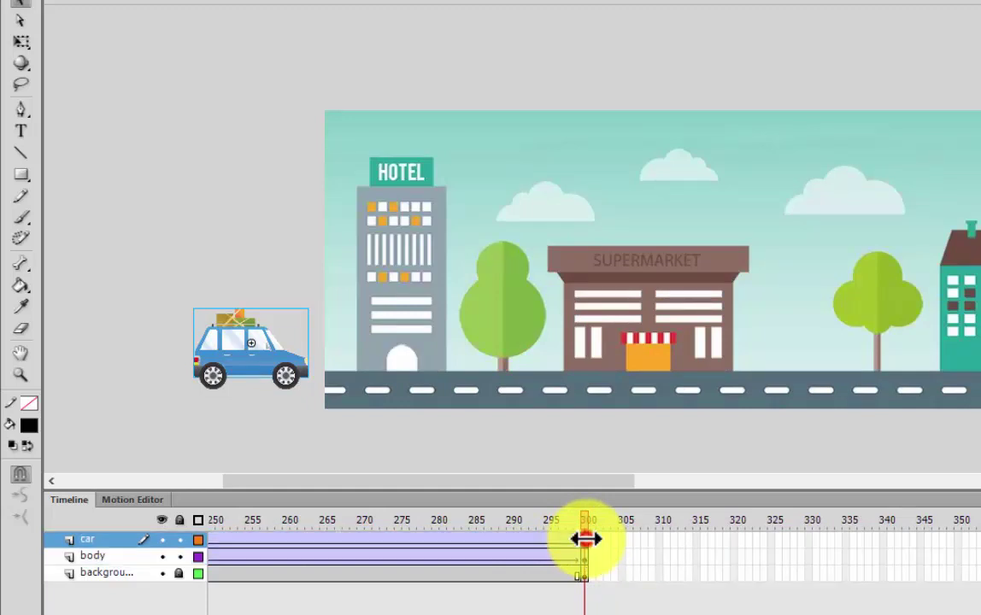
click(584, 556)
click(584, 543)
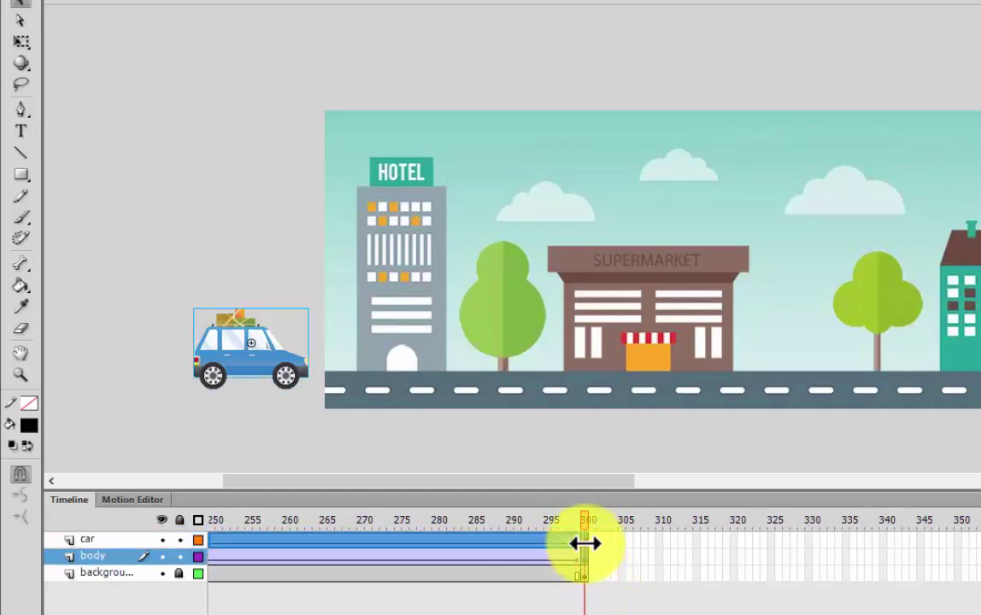
click(585, 544)
click(585, 556)
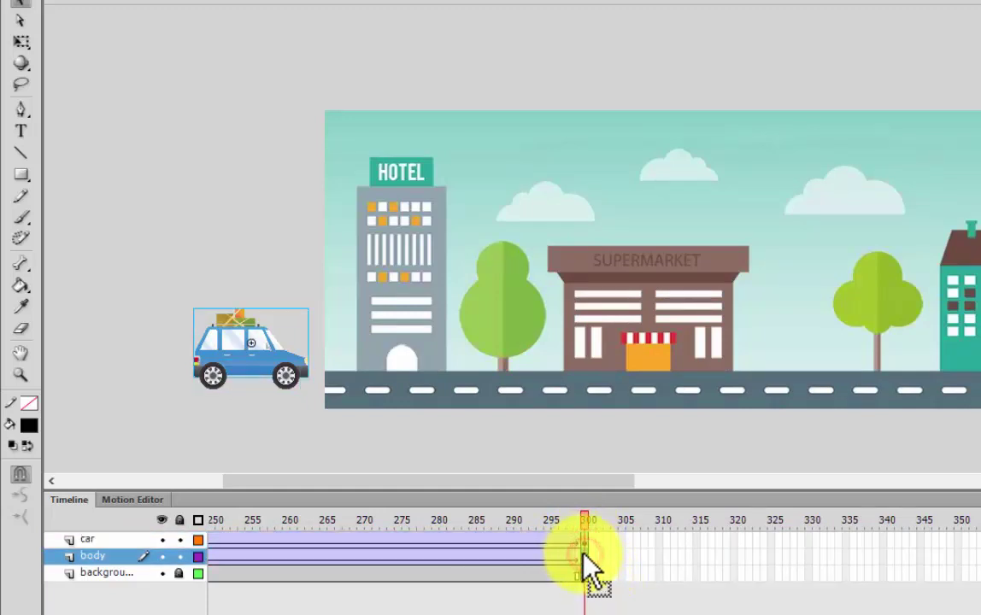
Step: At frame 300, move the car body horizontally across the stage to just beyond its right edge
mouse_move(400, 484)
mouse_down()
mouse_move(594, 488)
mouse_move(404, 488)
mouse_up()
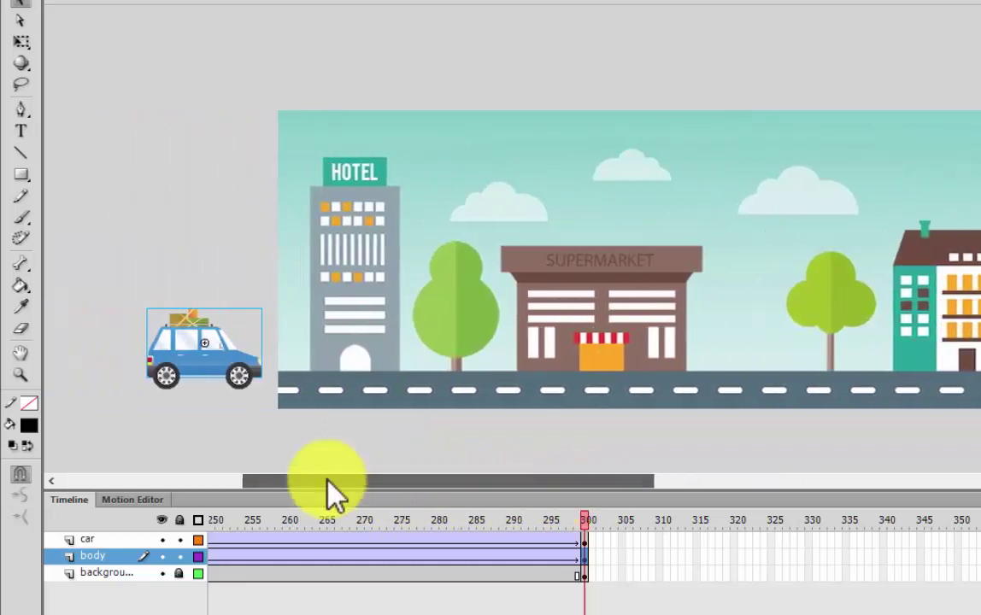
click(214, 422)
click(205, 343)
drag(220, 352, 794, 359)
drag(557, 484, 662, 509)
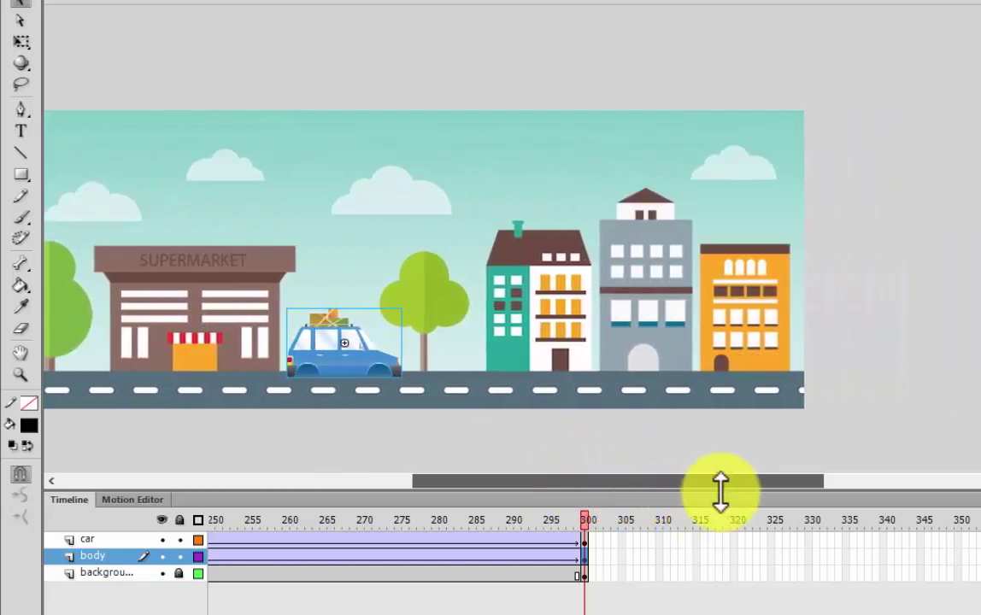
drag(373, 365, 908, 362)
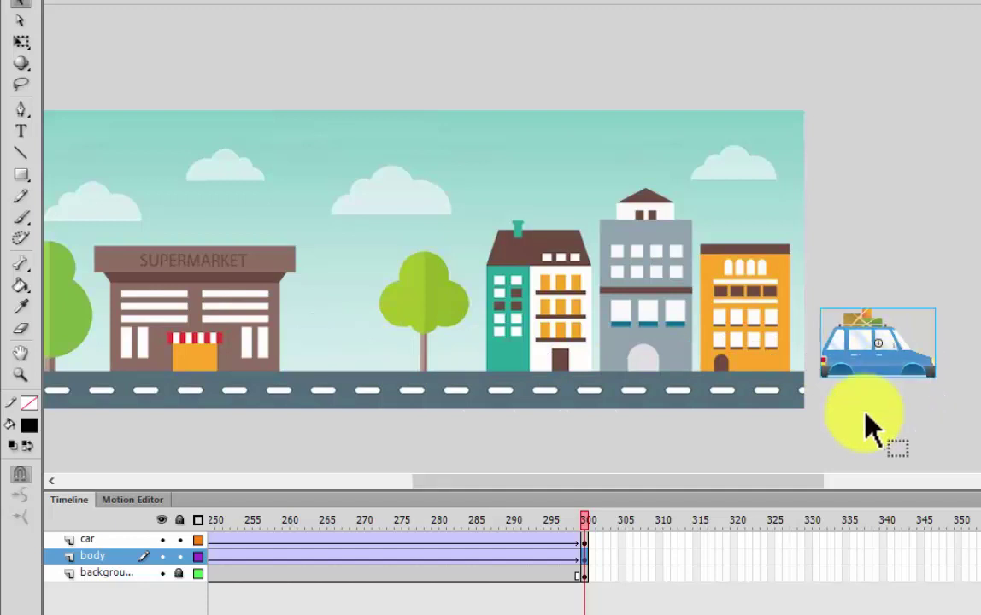
Step: At frame 300 of the car layer, move the pair of wheels under the car body beyond the stage's right edge
drag(767, 480, 621, 483)
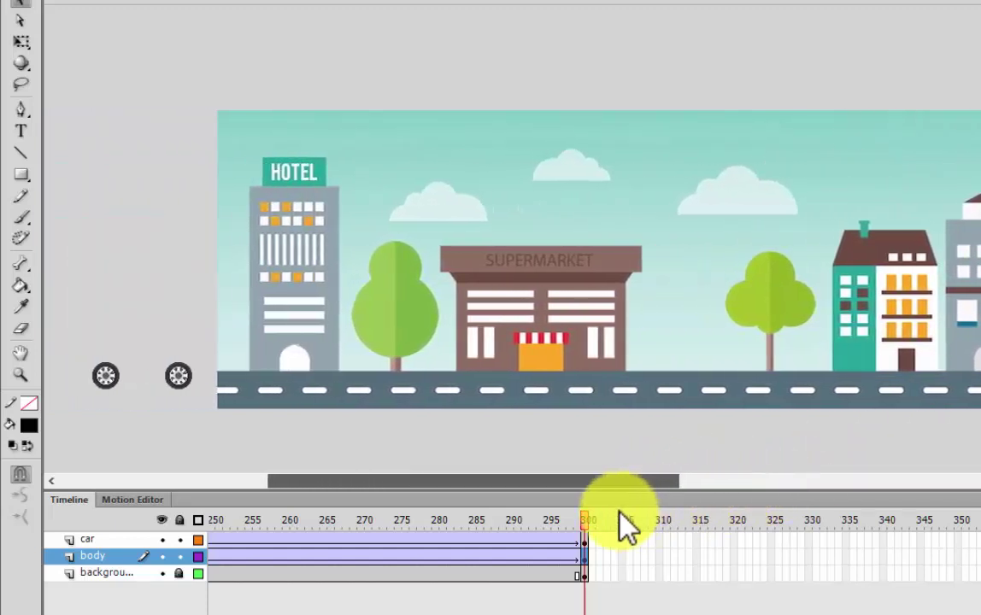
click(586, 541)
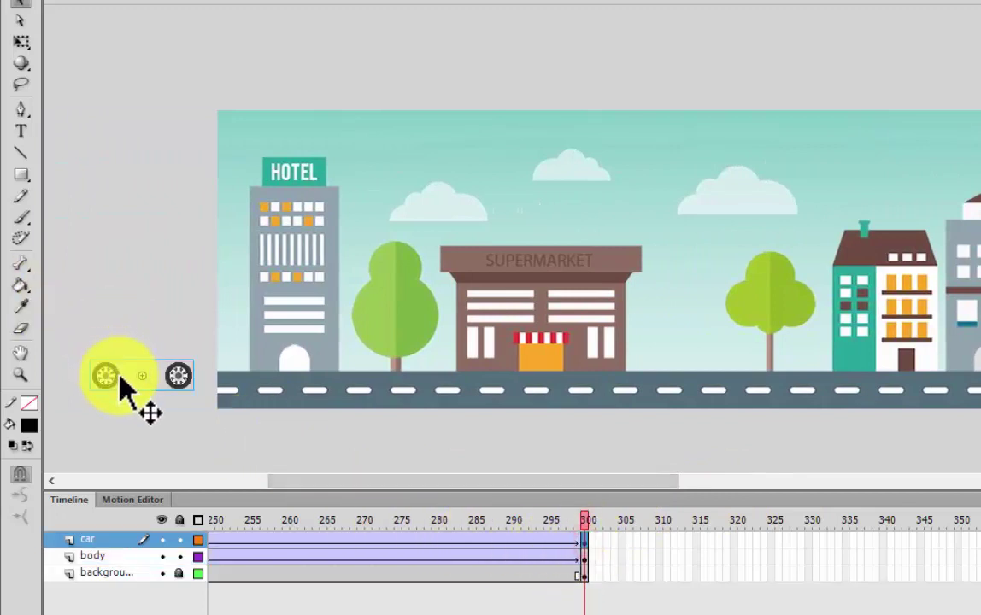
drag(171, 397, 600, 394)
drag(562, 486, 791, 501)
drag(153, 389, 697, 433)
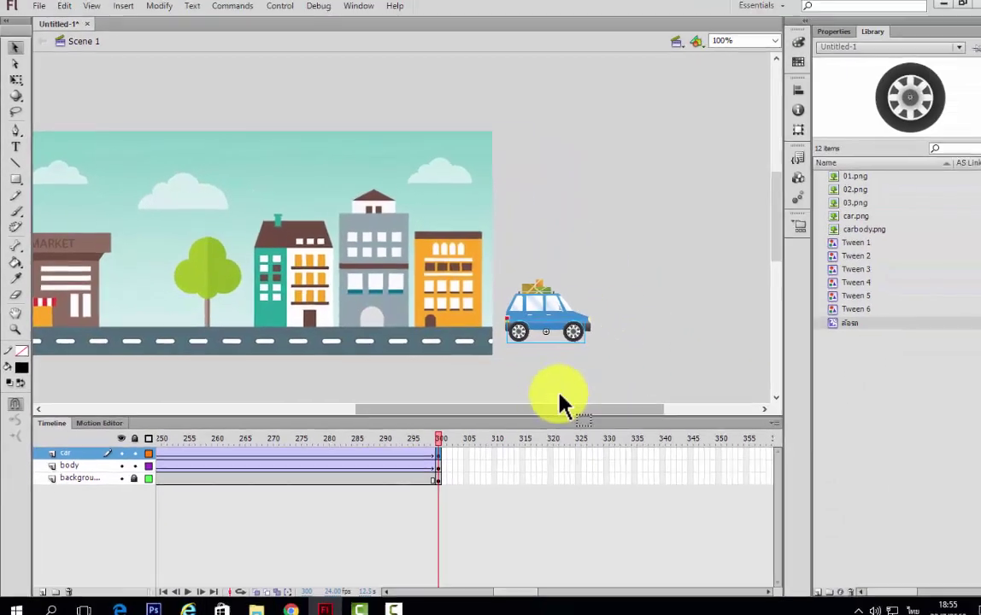
Step: Test the movie, close the preview, and run the test again to check the car's drive across the scenes
key(ctrl+Return)
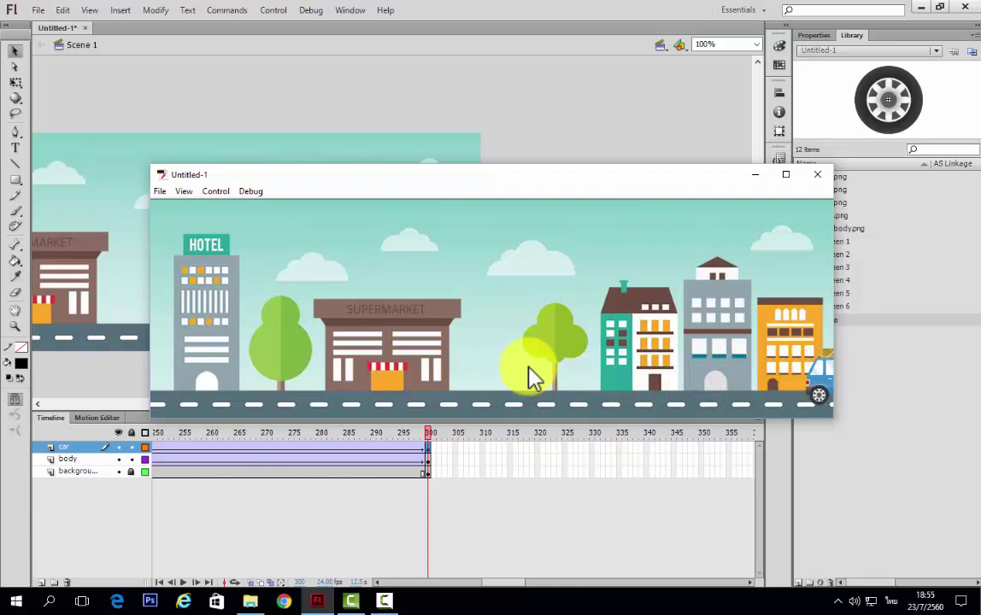
click(817, 175)
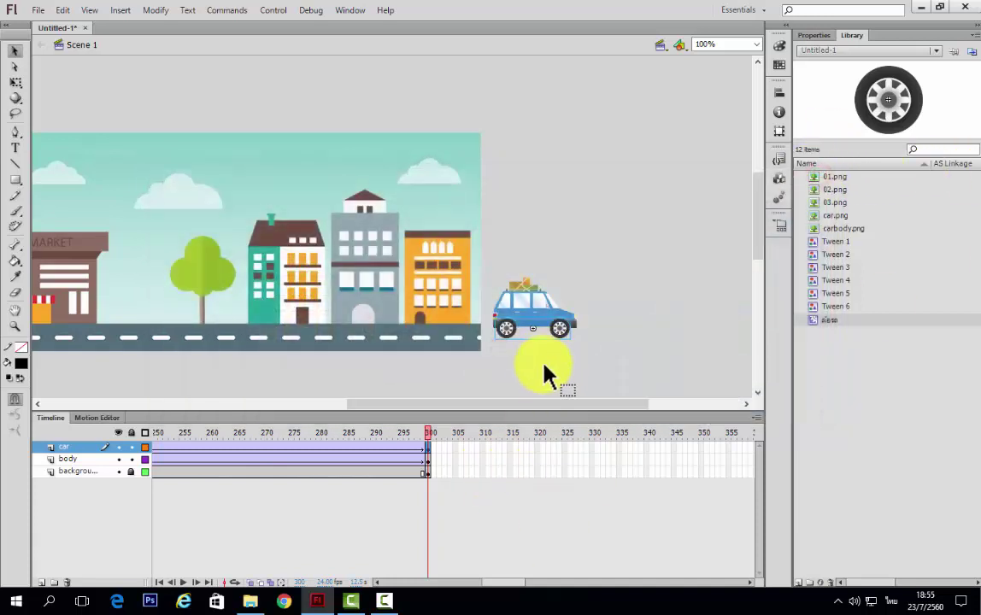
drag(492, 582, 350, 586)
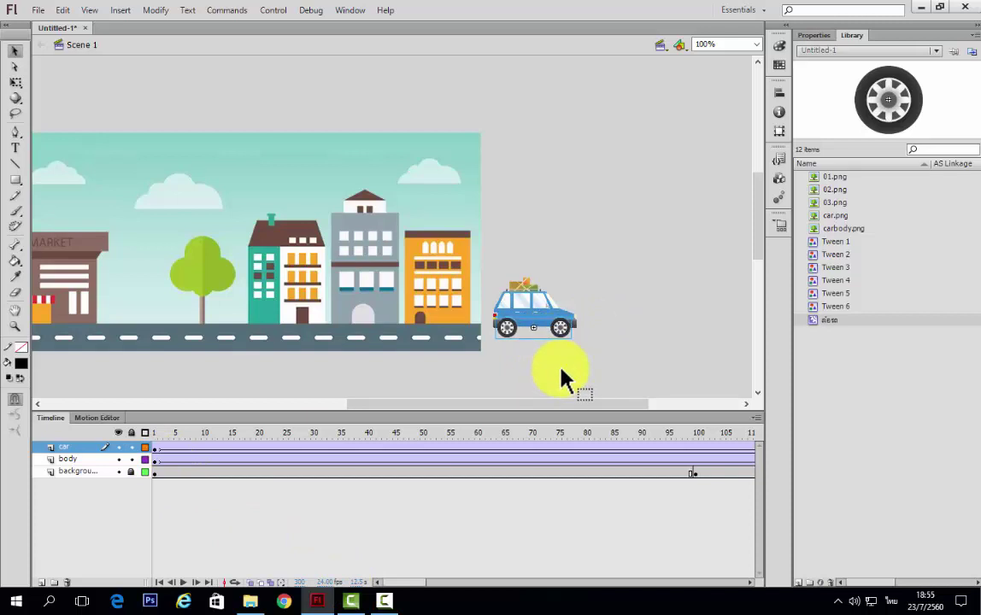
key(ctrl+Return)
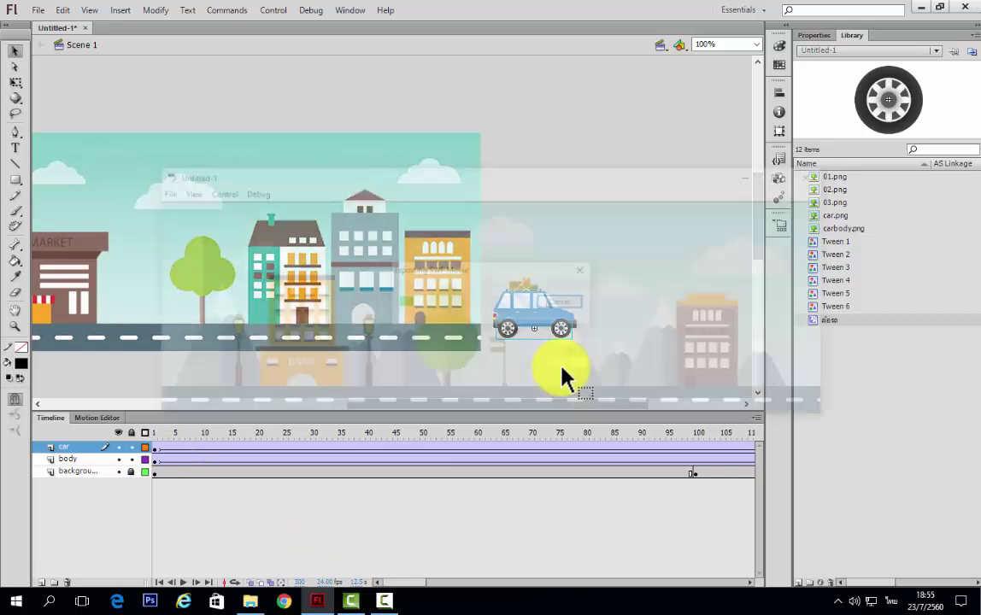